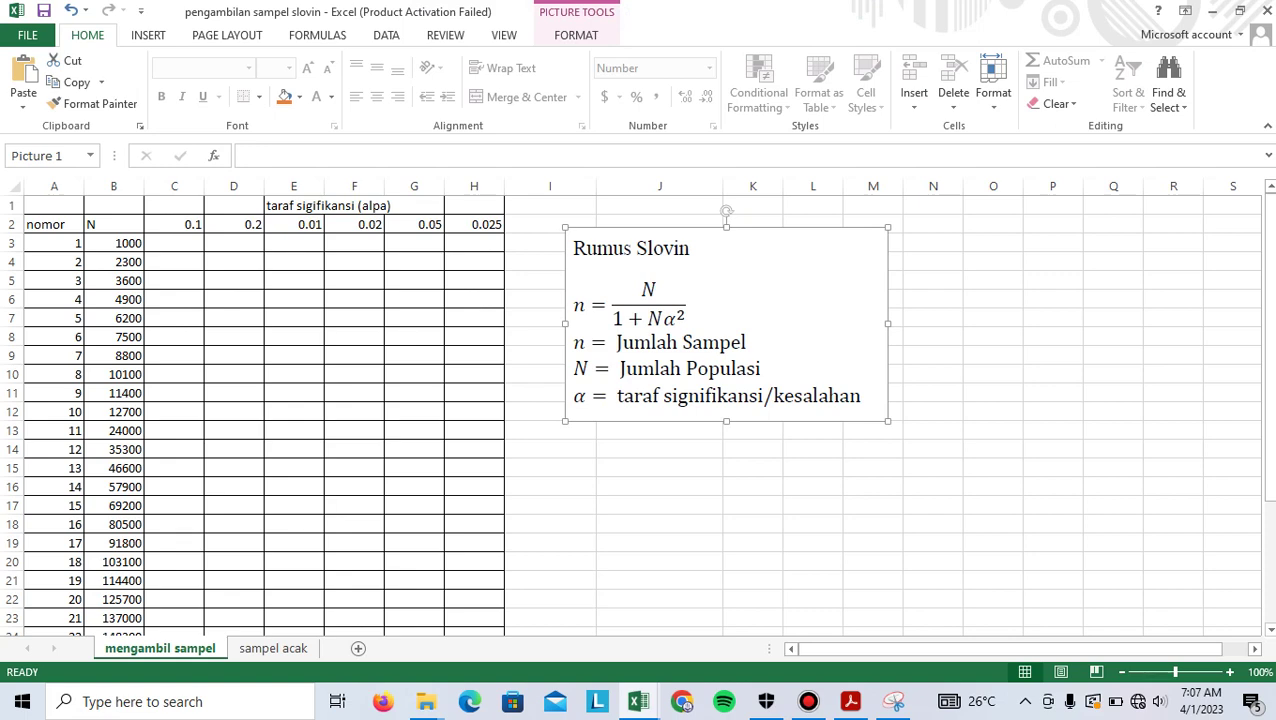
Examine the numbered population sizes N in column B down to row 32 and the significance-level columns C to H
click(53, 243)
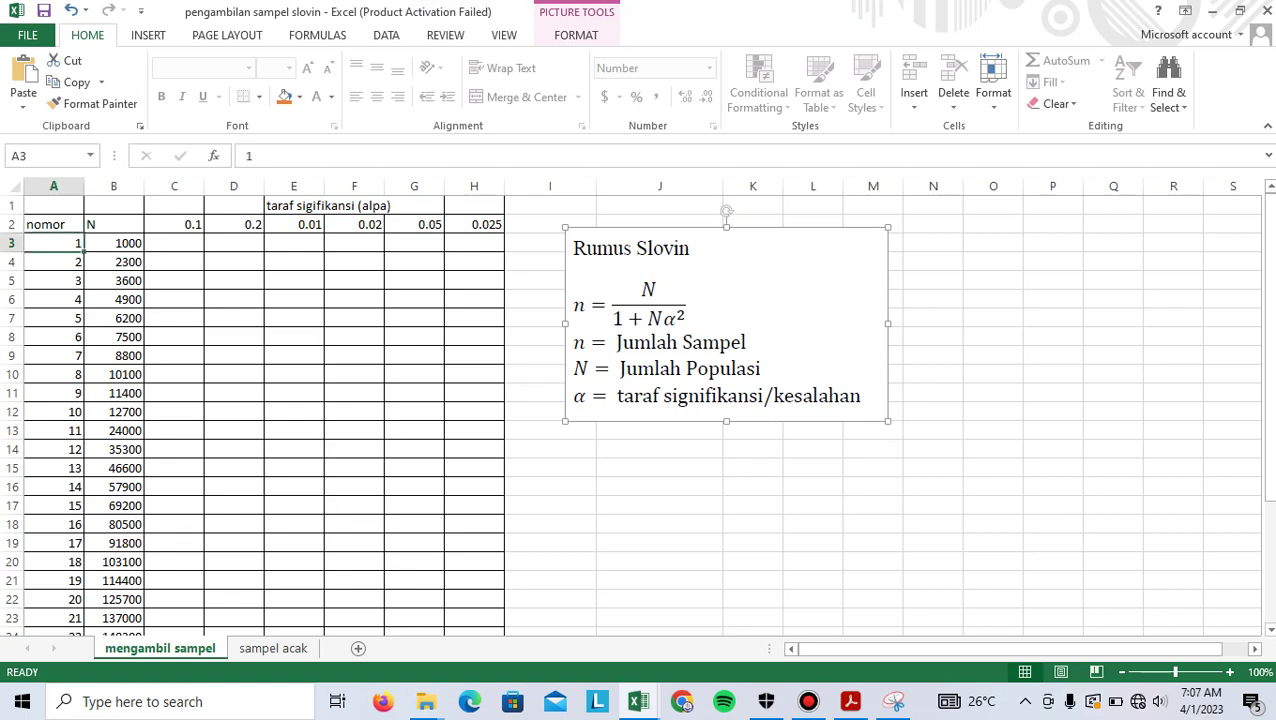
click(114, 243)
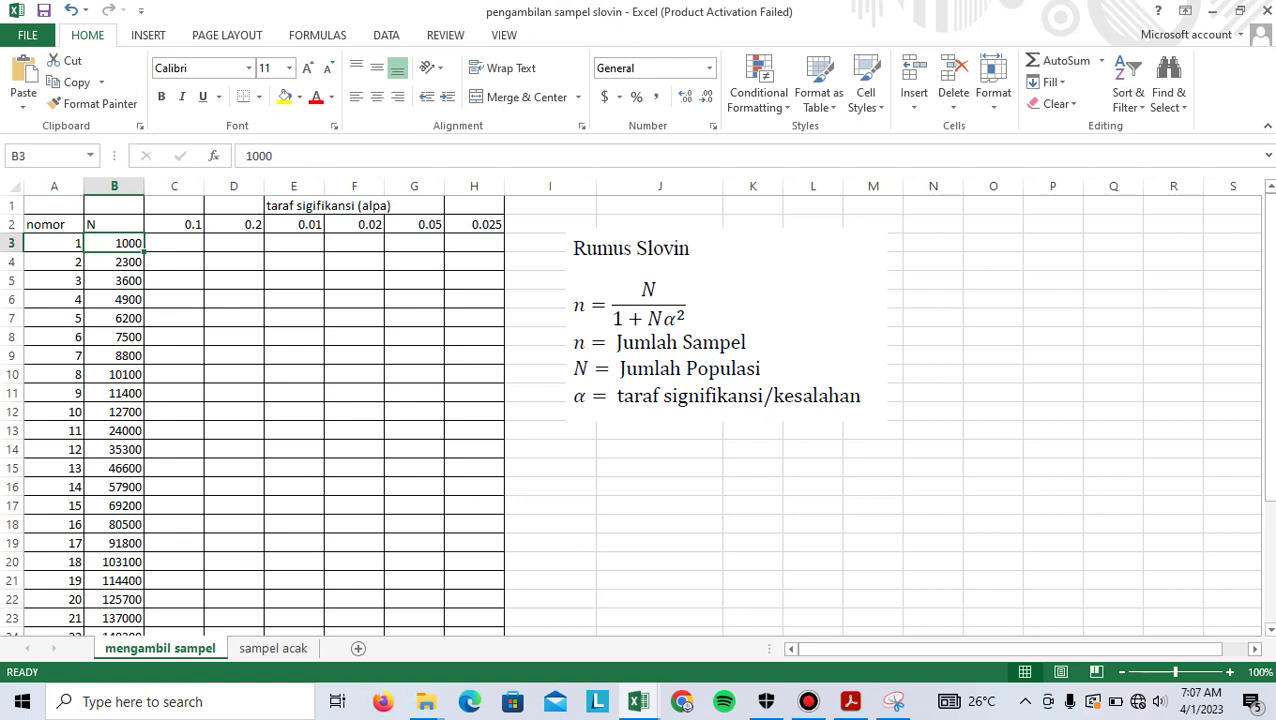
click(114, 224)
click(114, 243)
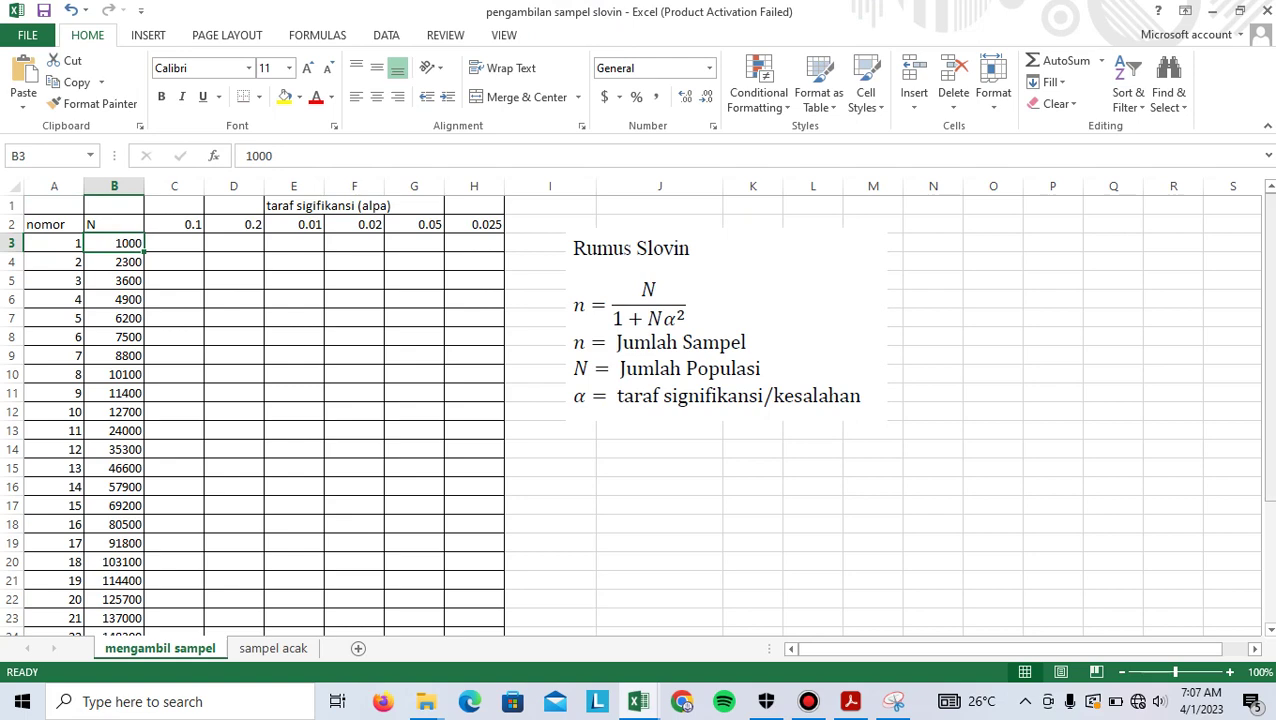
drag(1268, 340, 1267, 390)
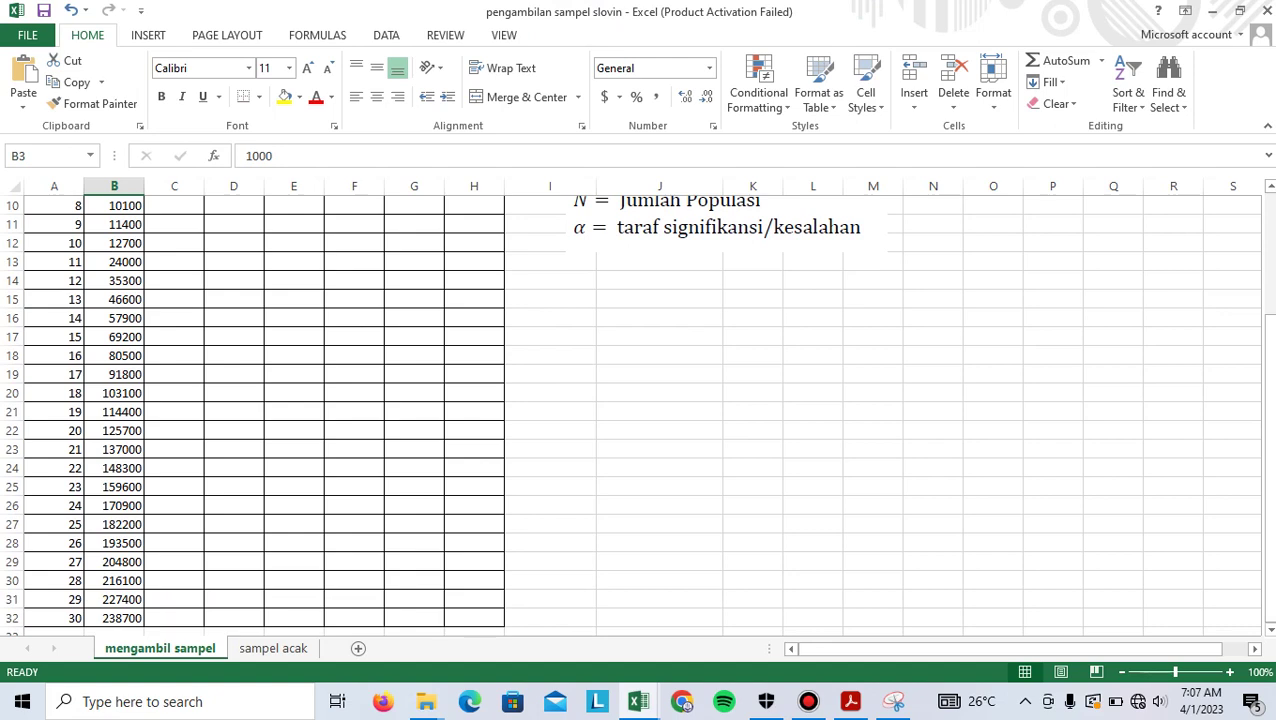
key(ctrl+Down)
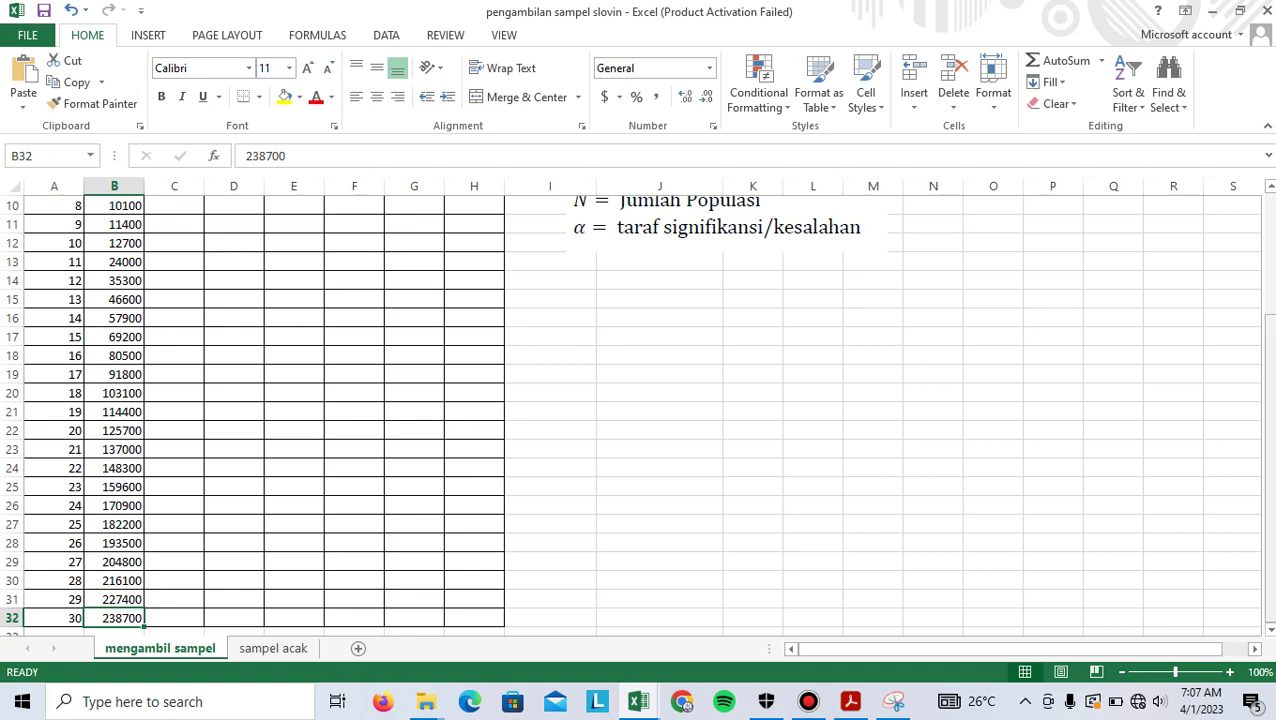
drag(1268, 460, 1268, 338)
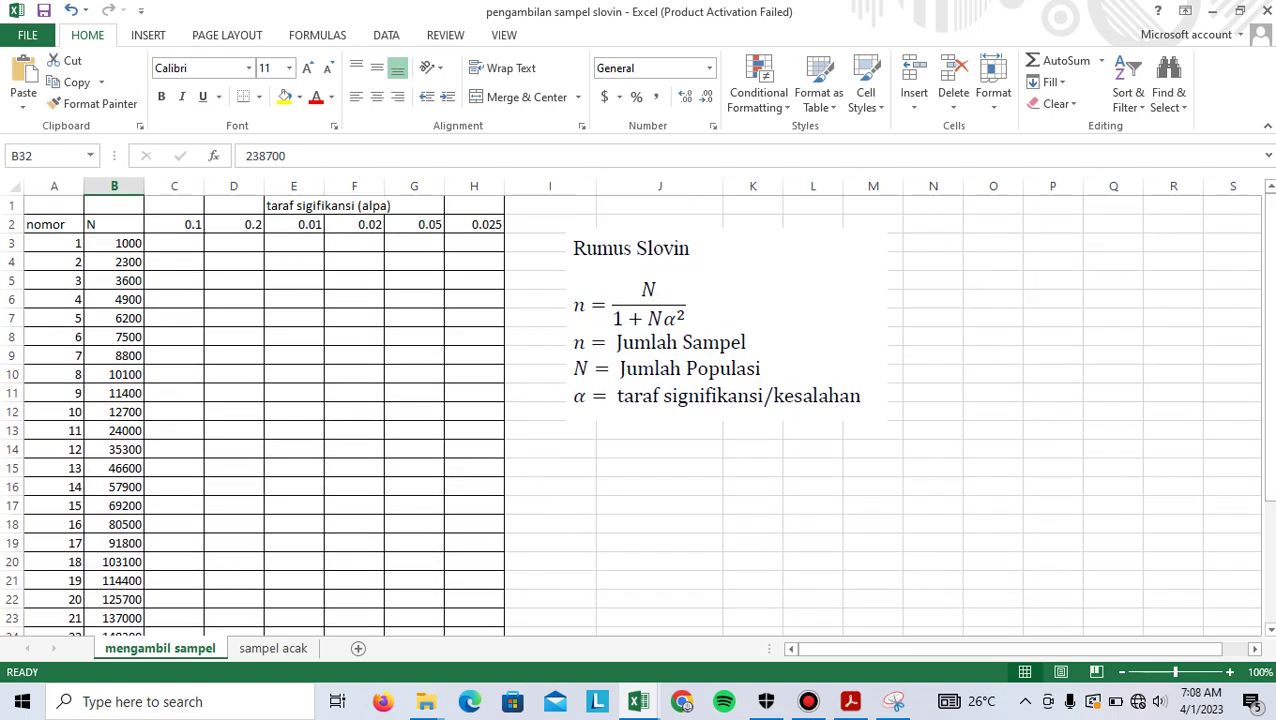
click(173, 262)
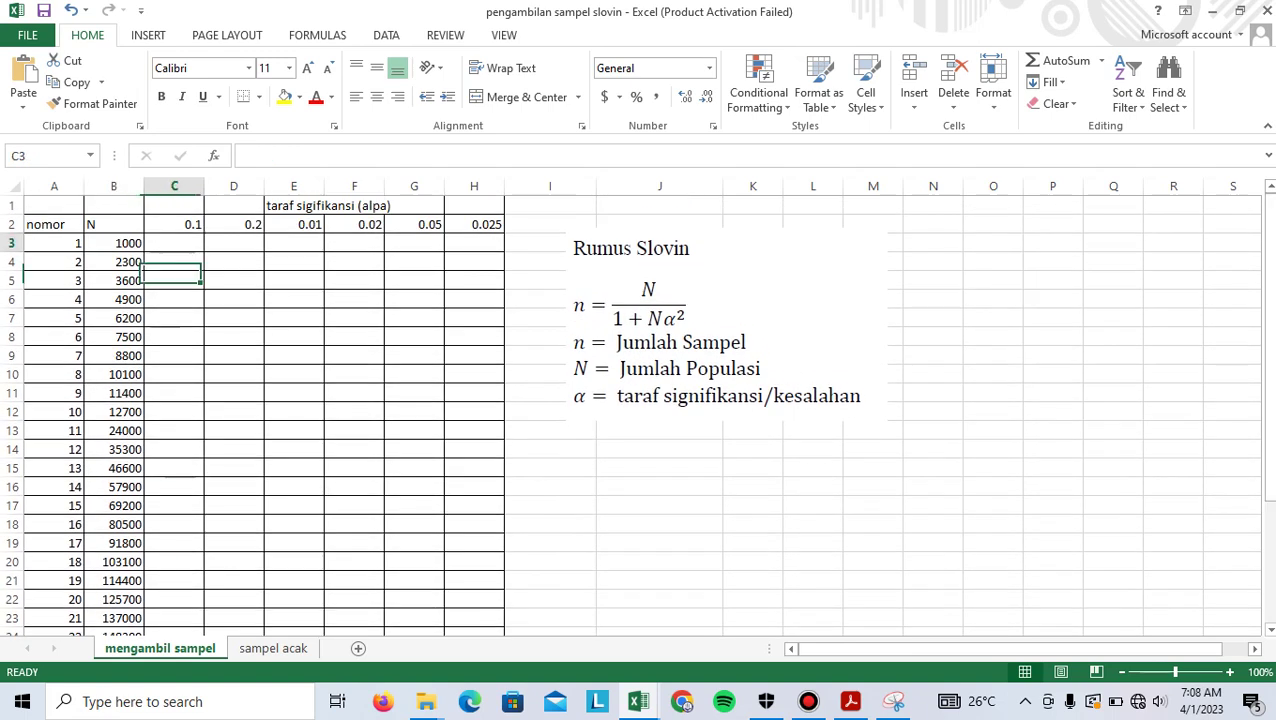
click(173, 243)
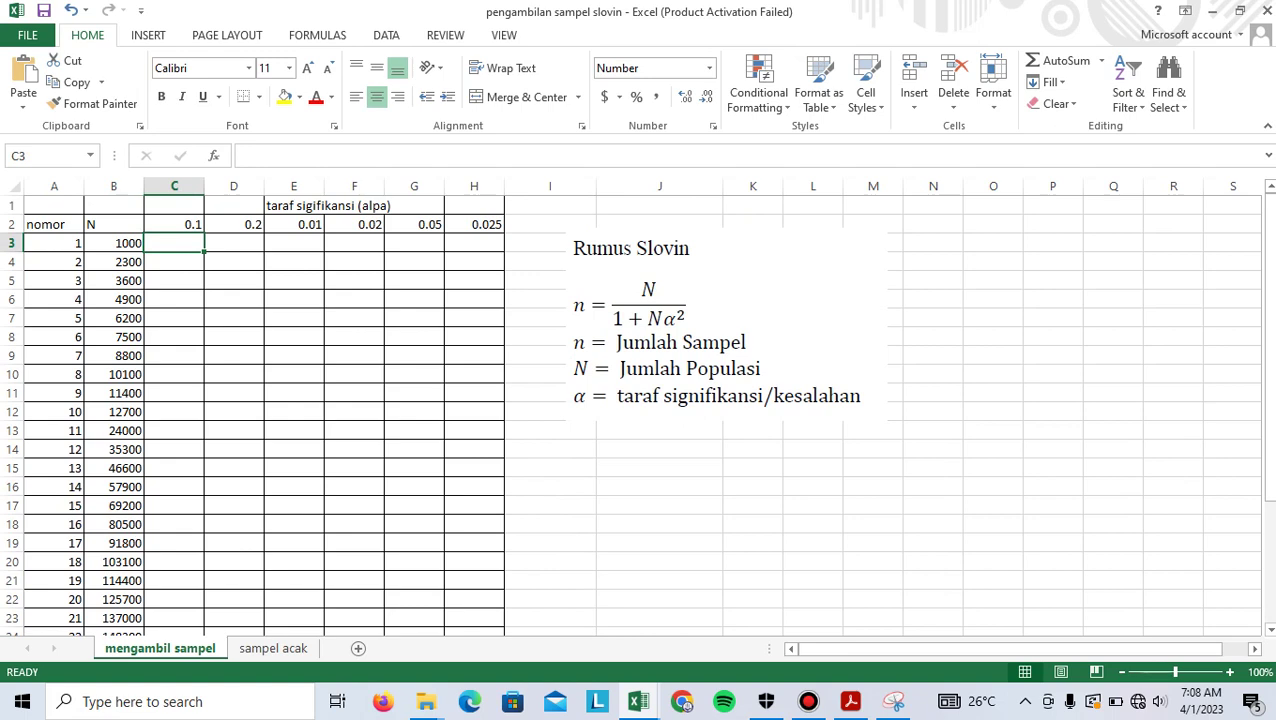
click(114, 243)
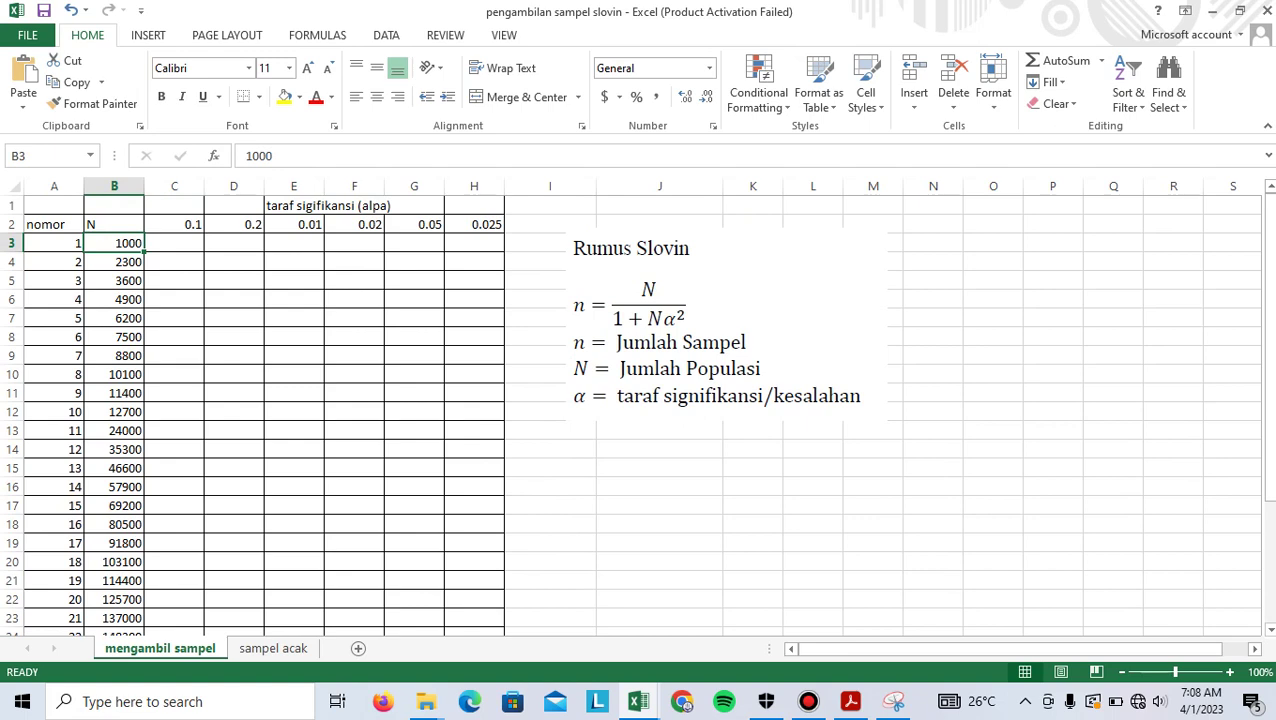
click(174, 224)
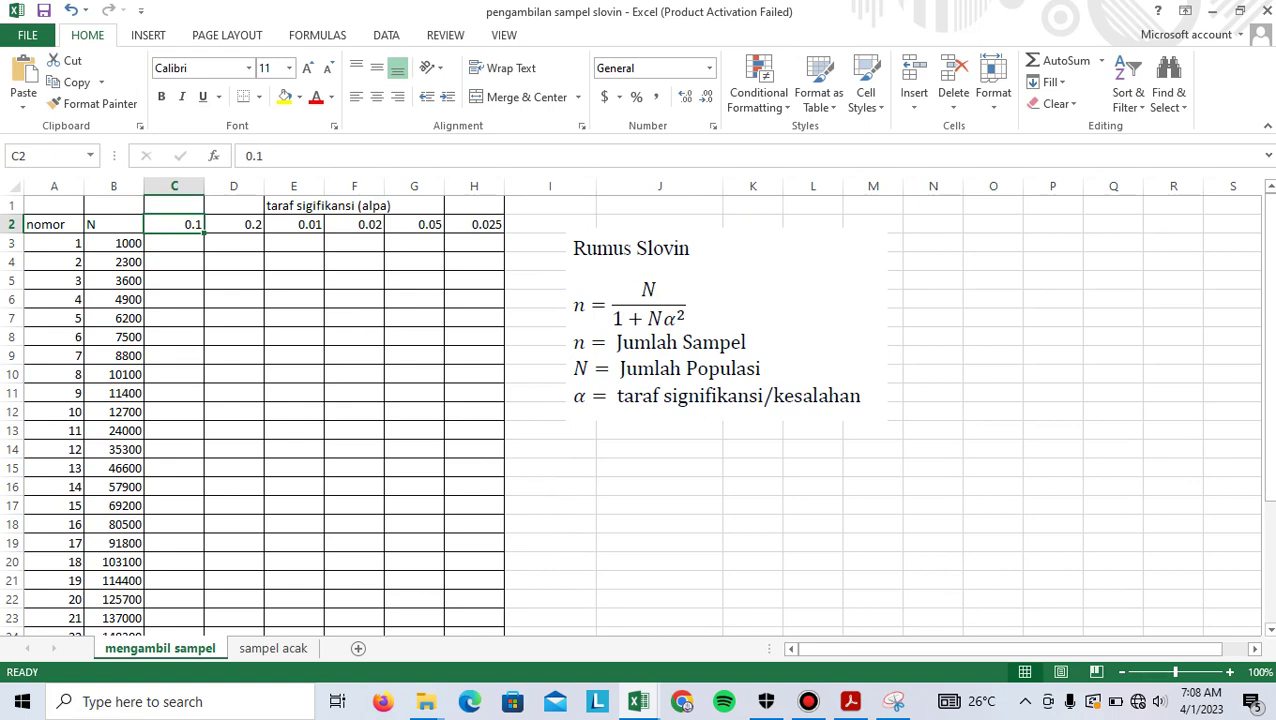
click(174, 243)
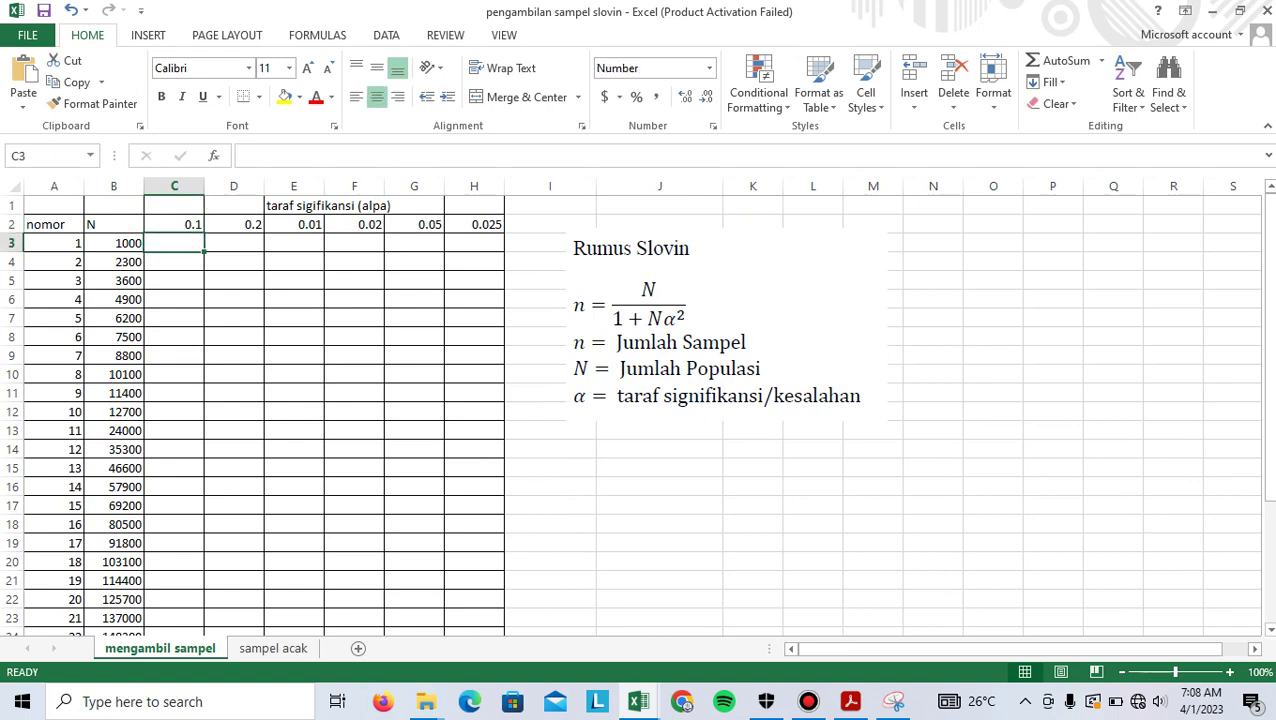
click(234, 243)
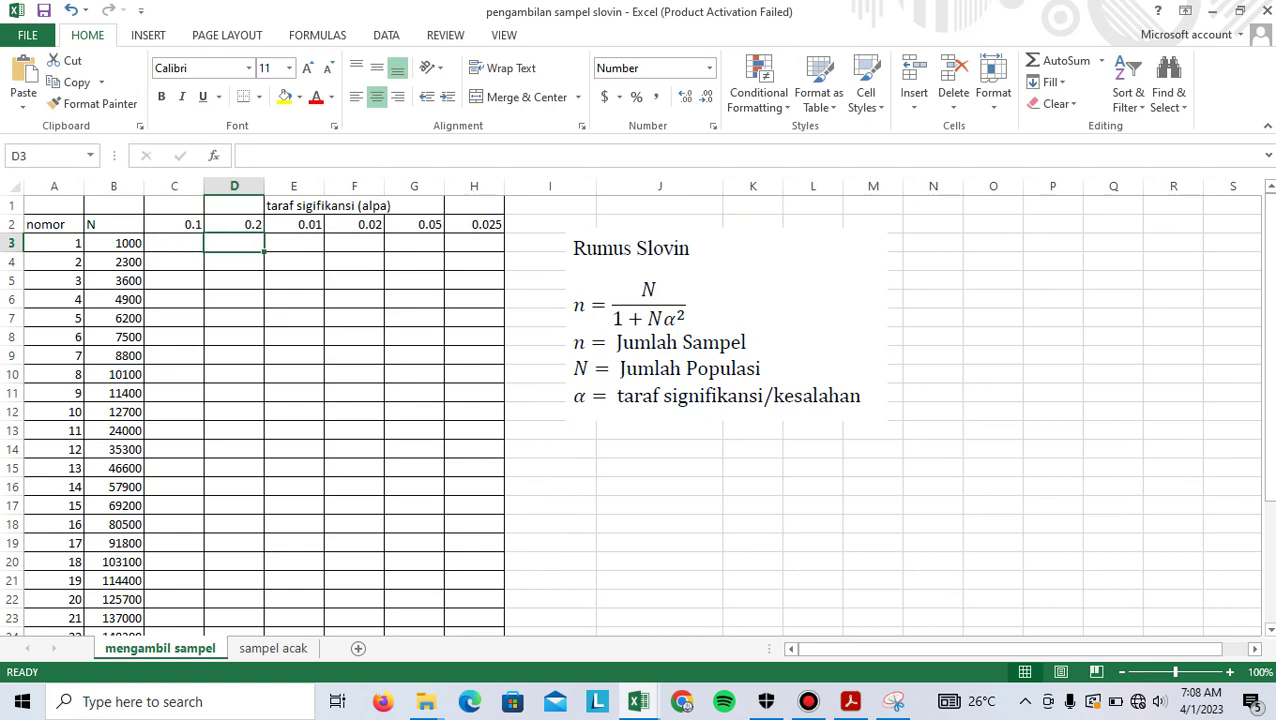
click(474, 243)
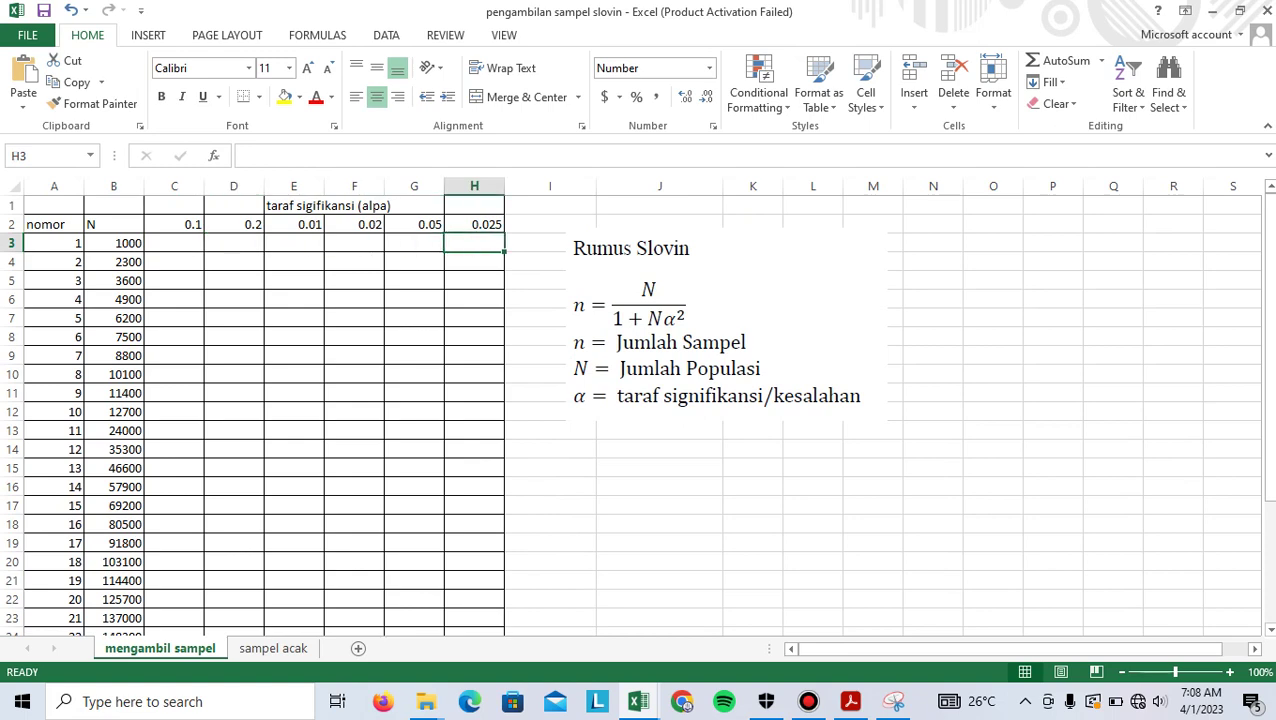
Enter the Slovin formula =B3/(1+B3*C2^2) in cell C3 for the first population at the 0.1 significance level
click(174, 243)
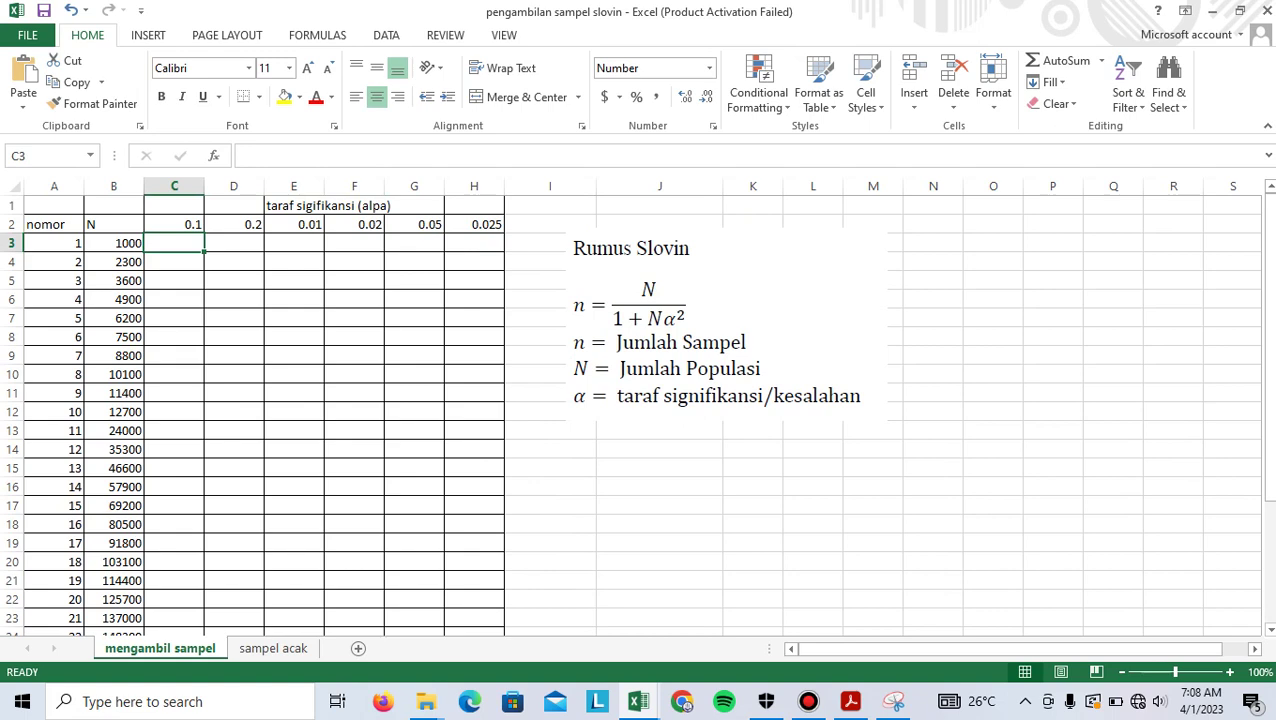
text(=)
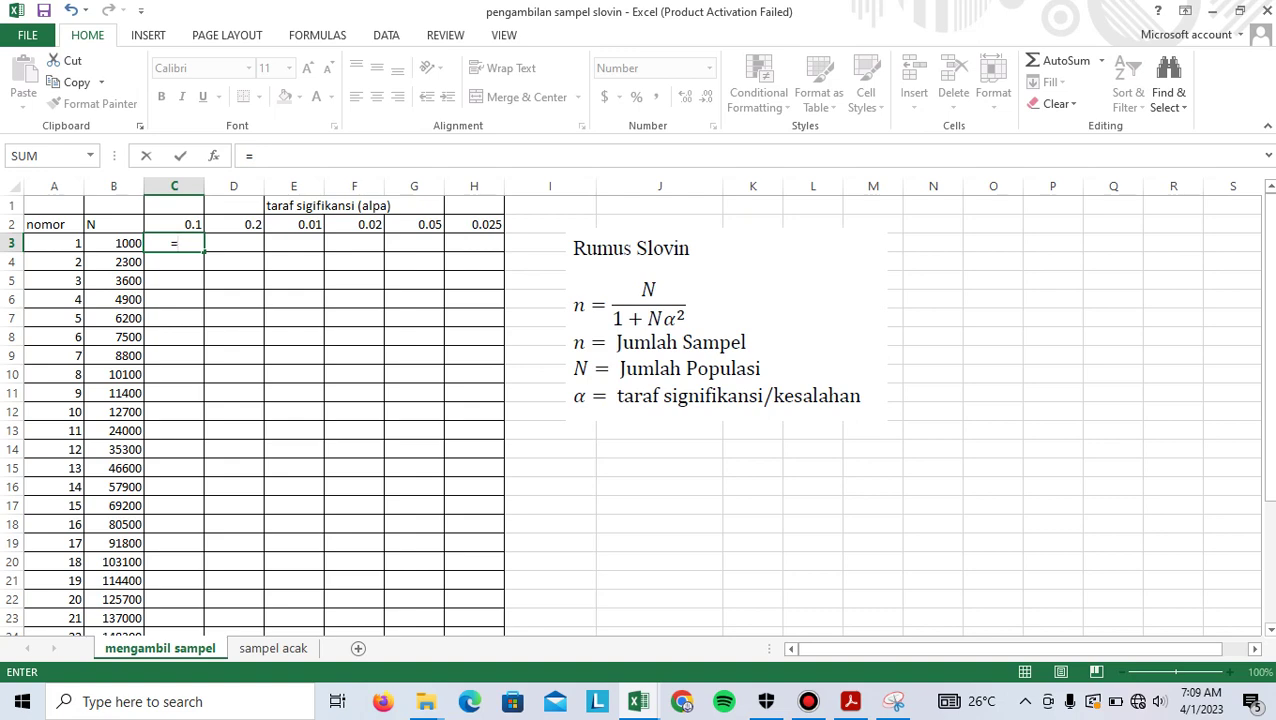
click(130, 244)
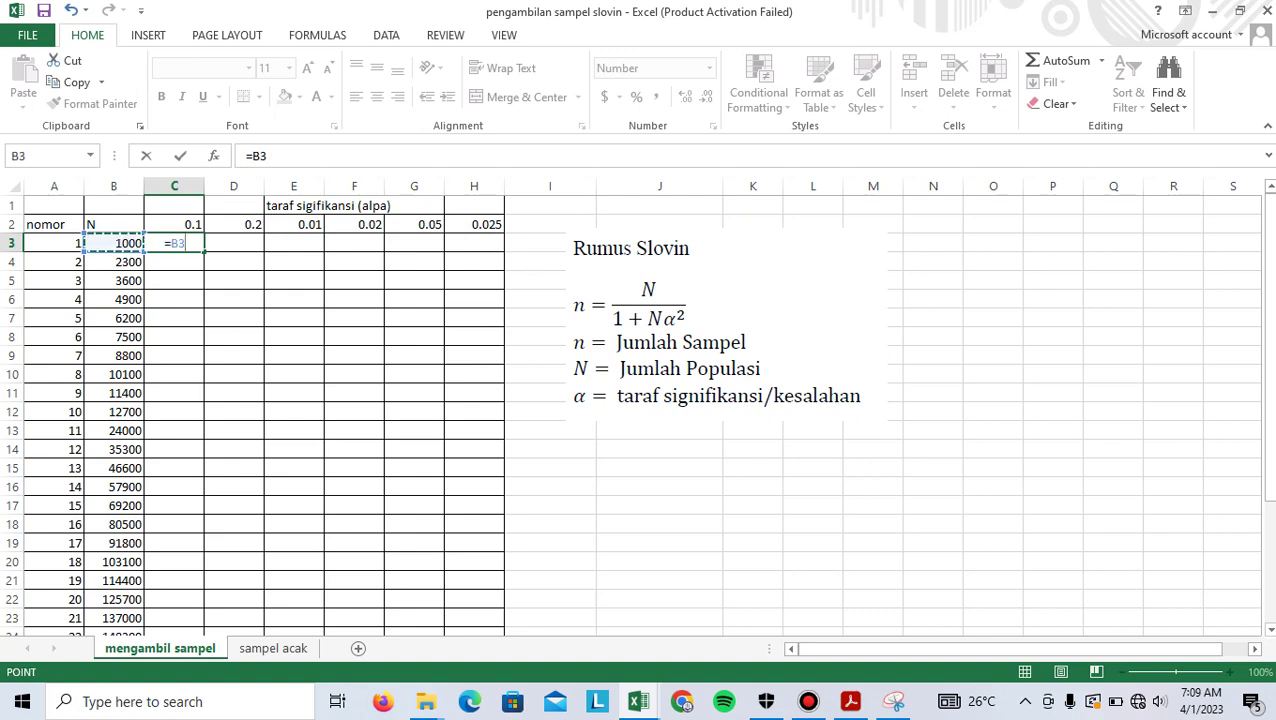
text(/)
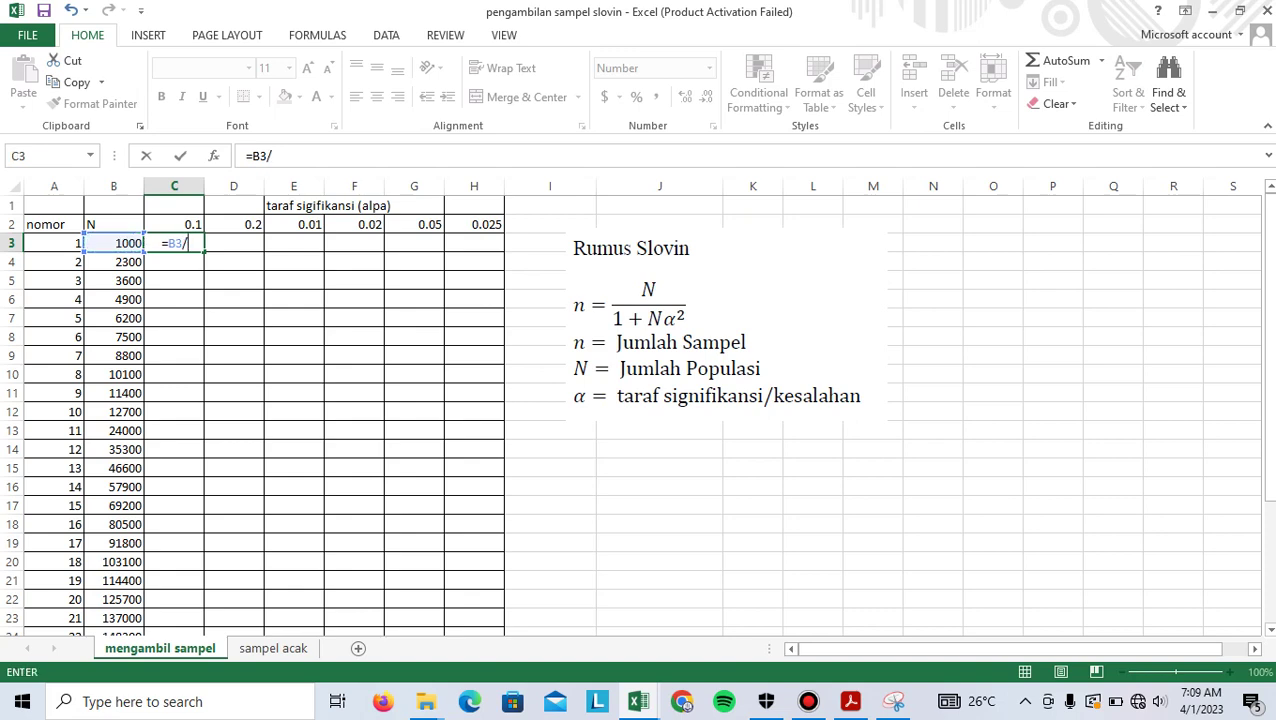
text((1+)
click(87, 243)
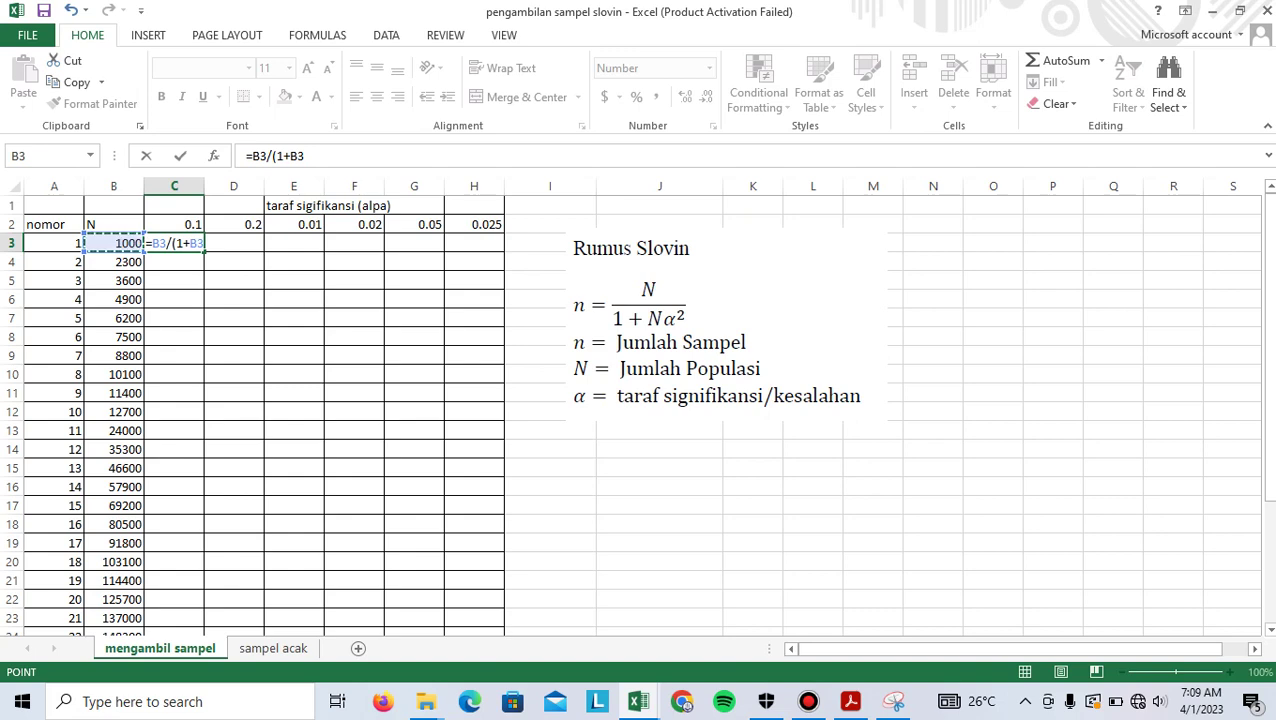
text(*)
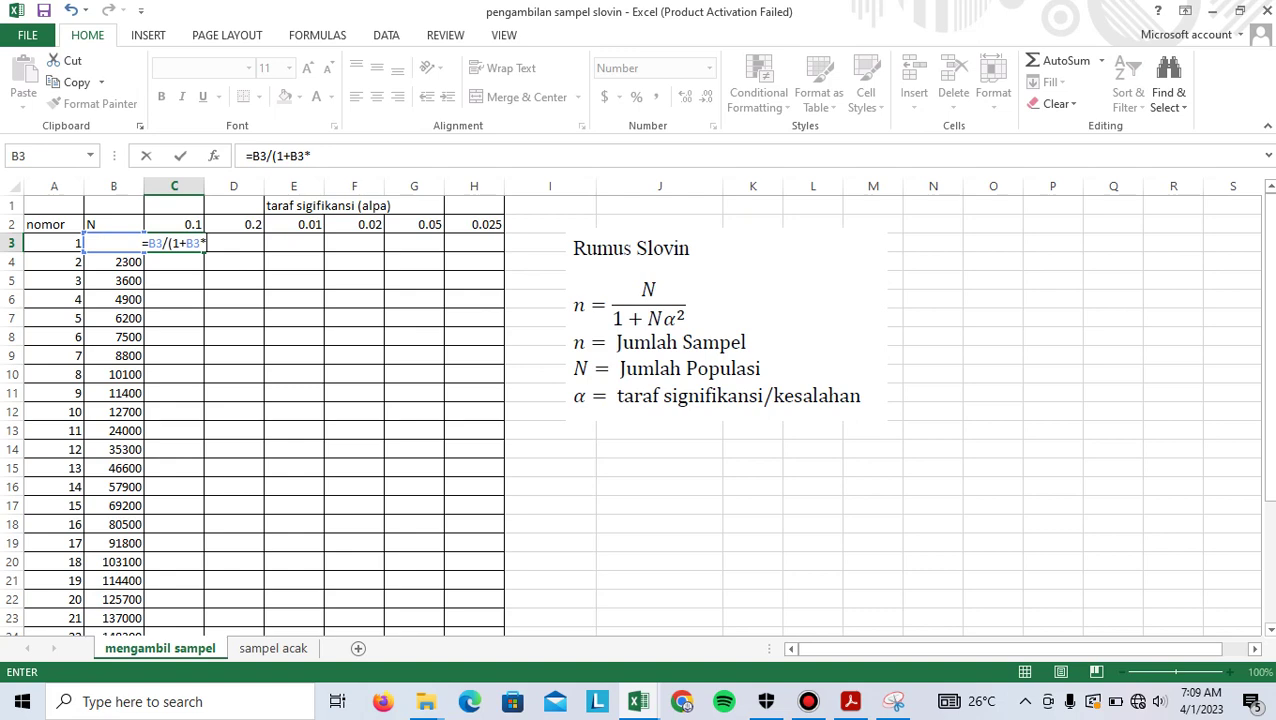
key(Up)
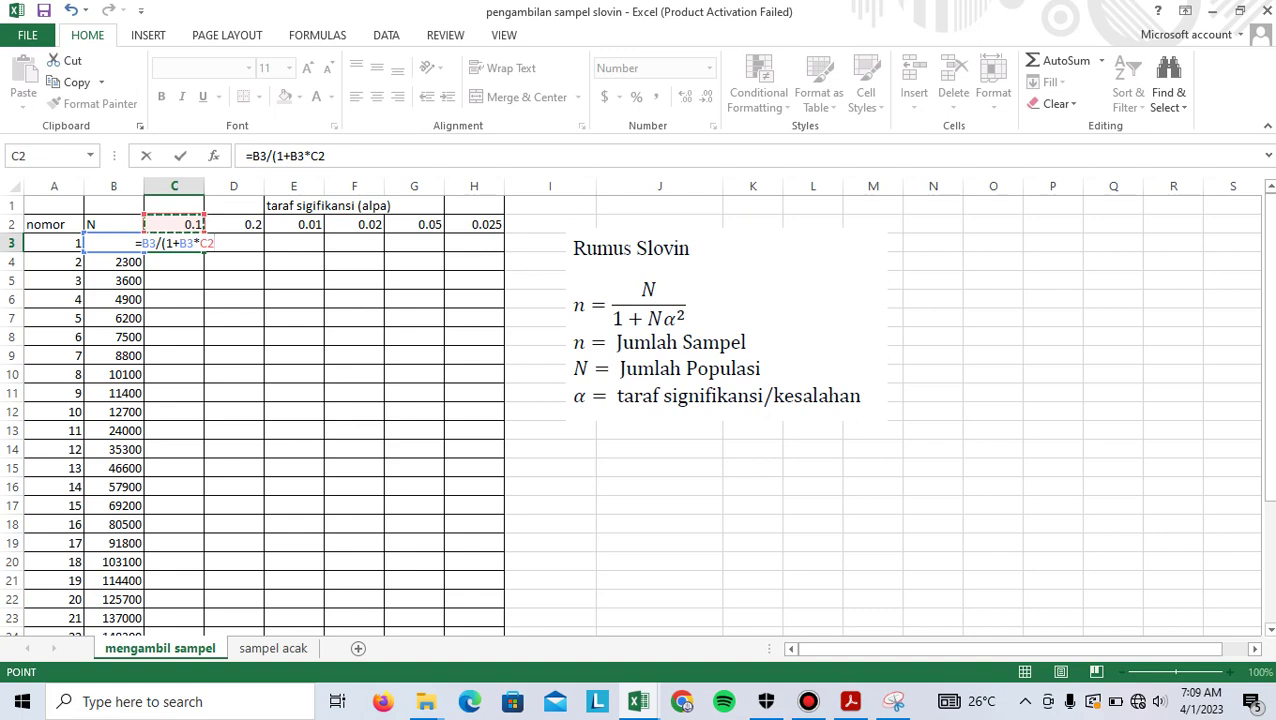
text(^)
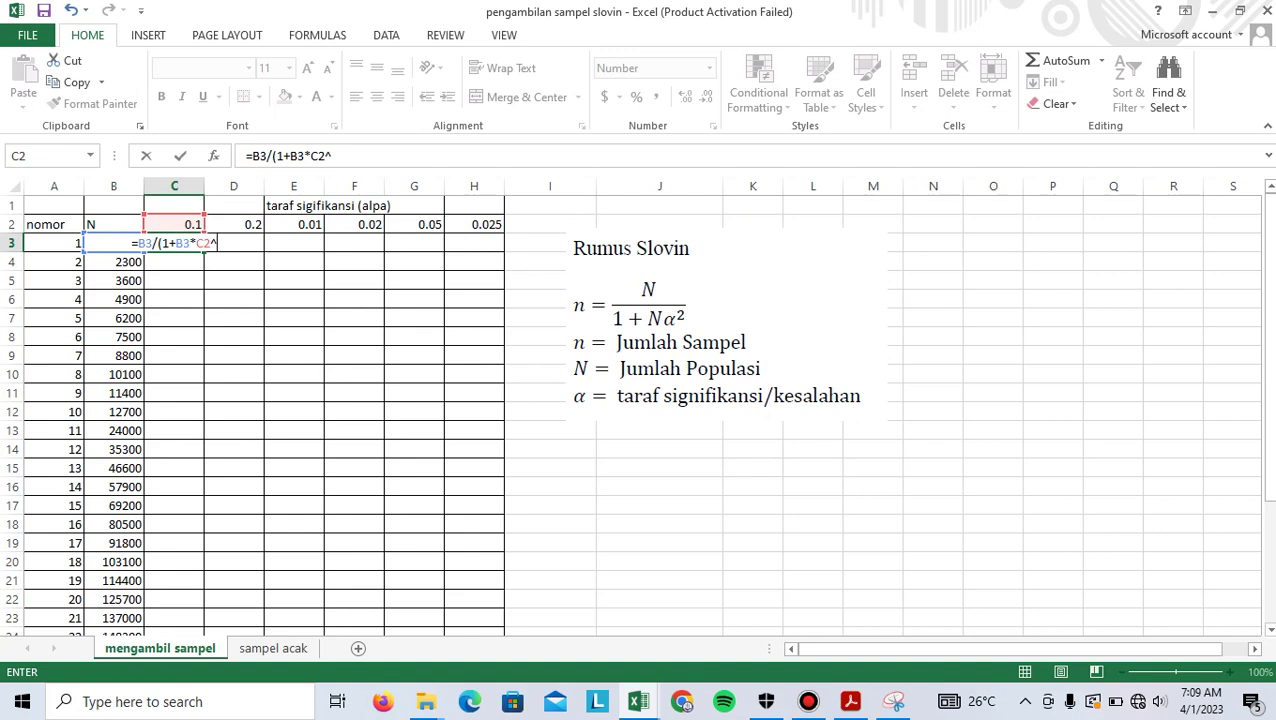
text(2)
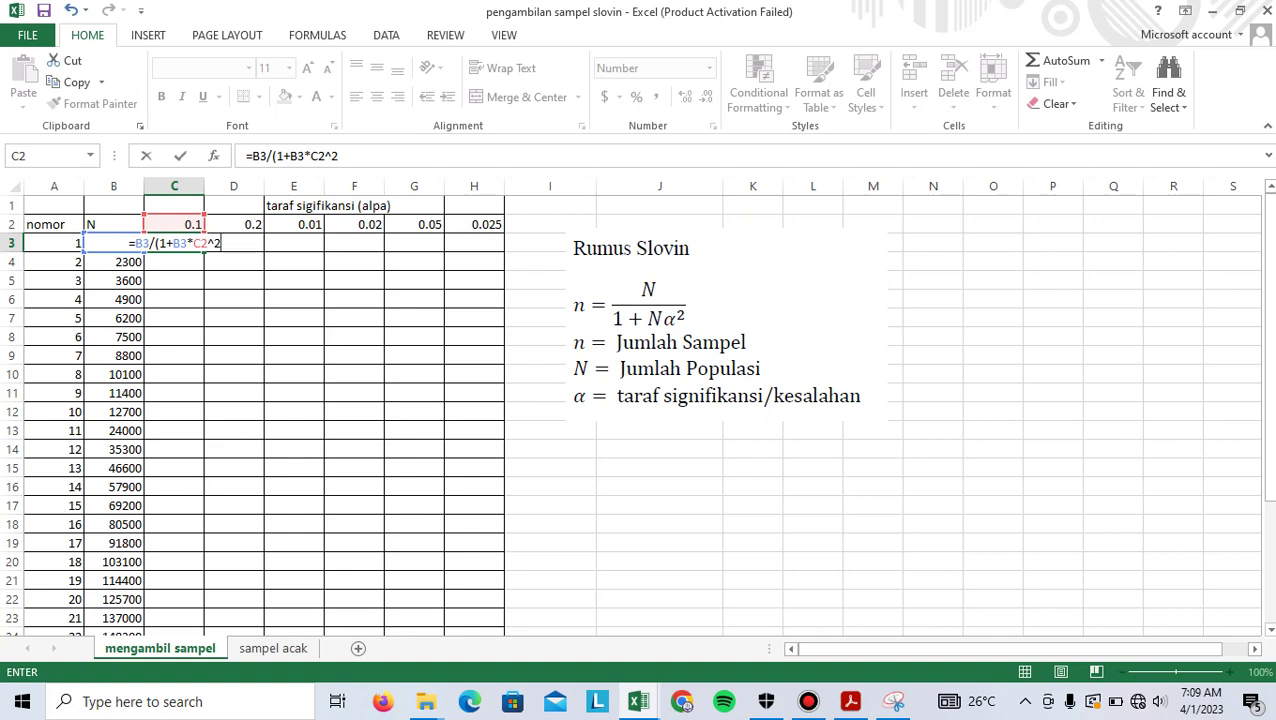
text())
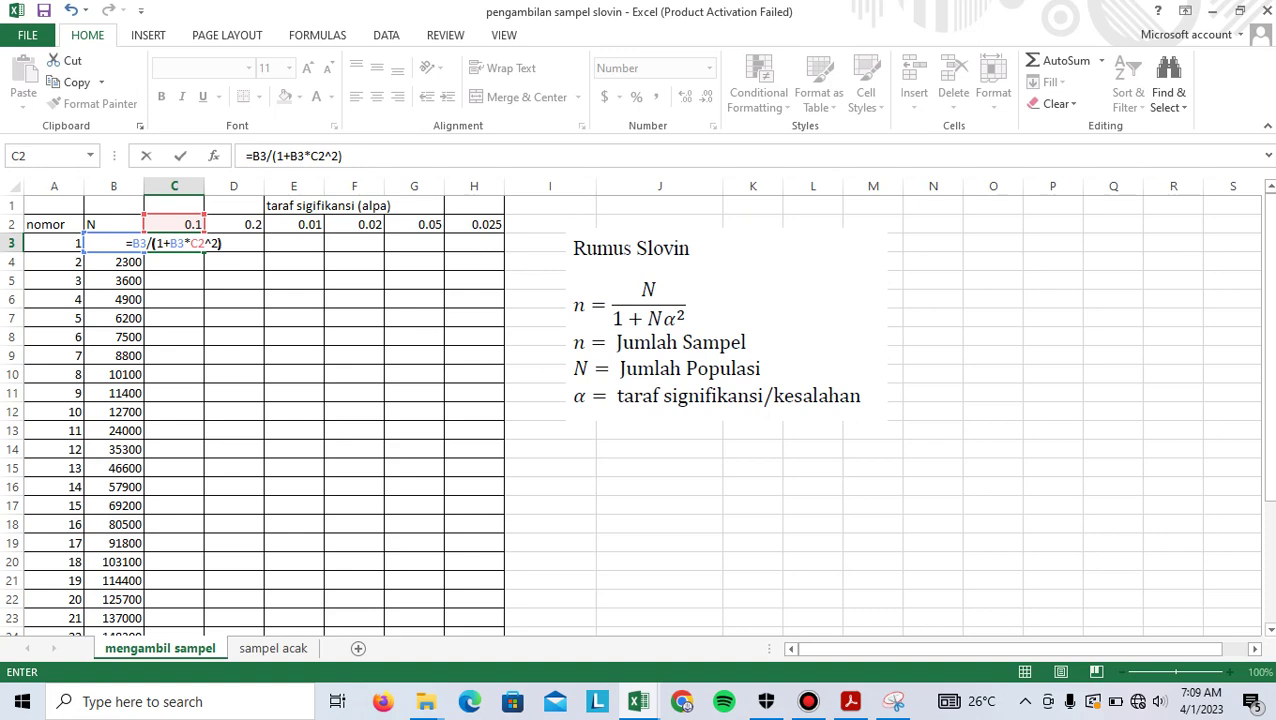
key(Return)
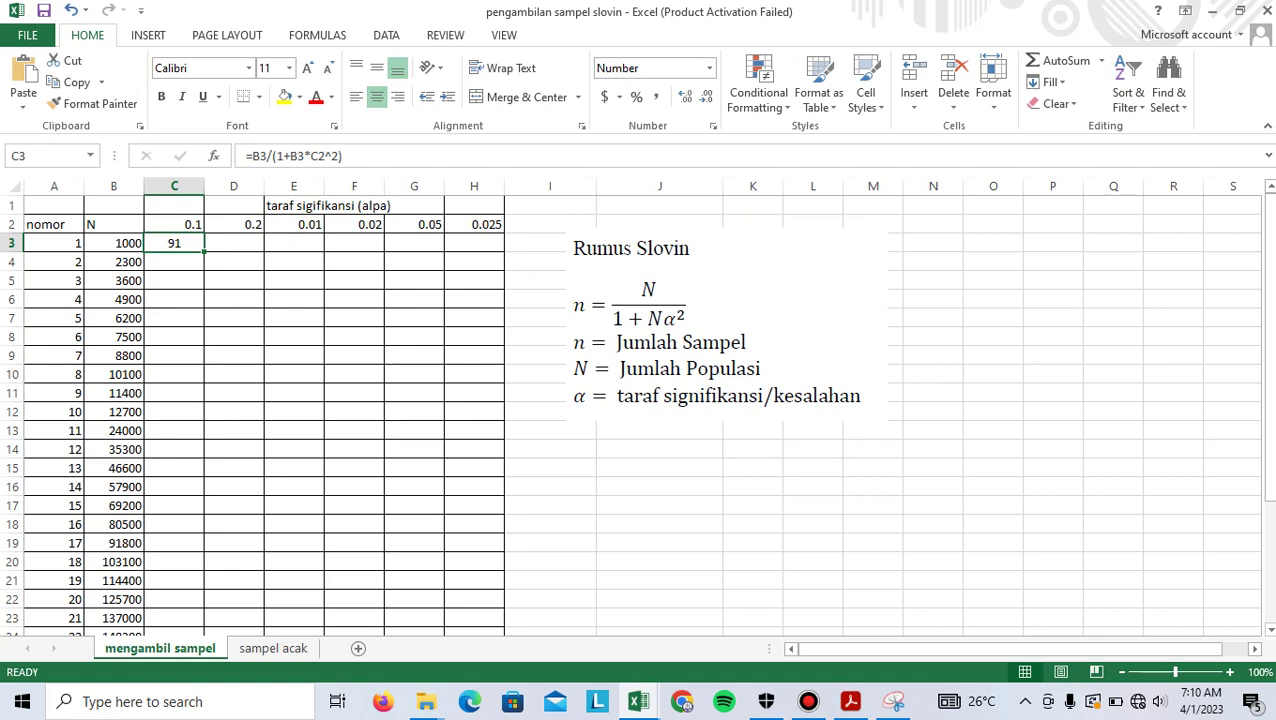
Change the formula in C3 to mixed references so it reads =$B3/(1+$B3*C$2^2)
key(F2)
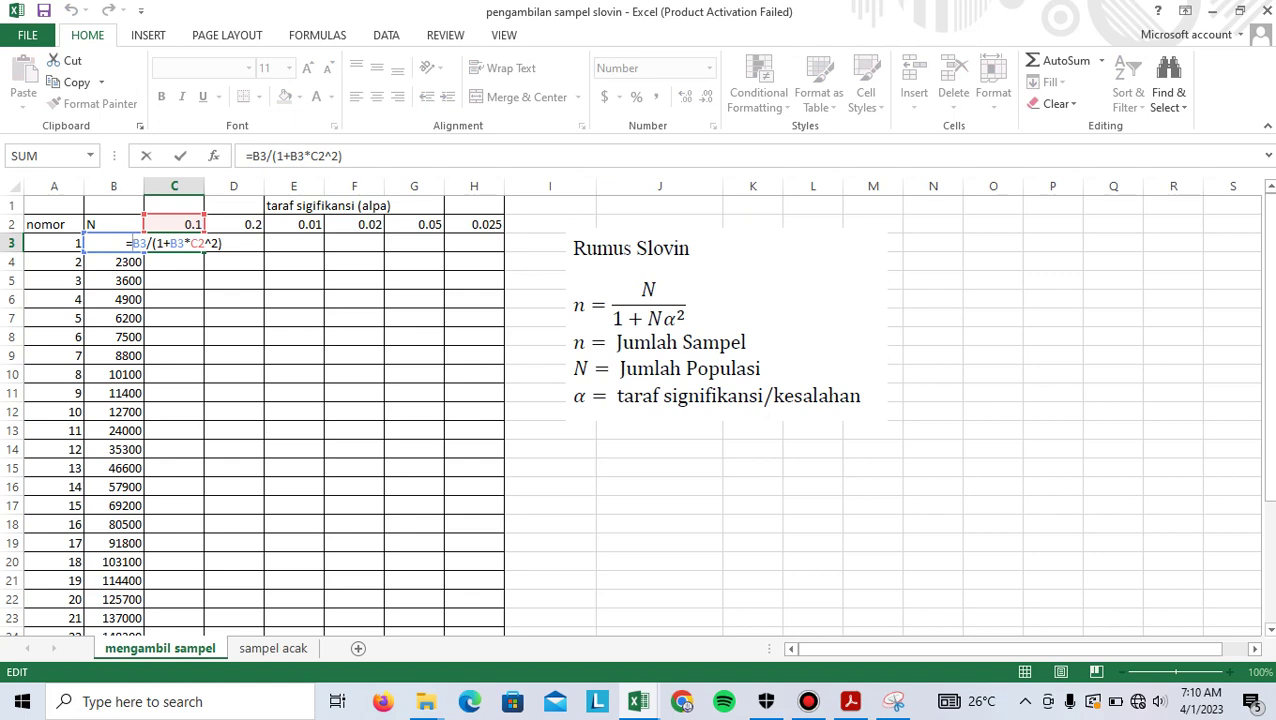
text($)
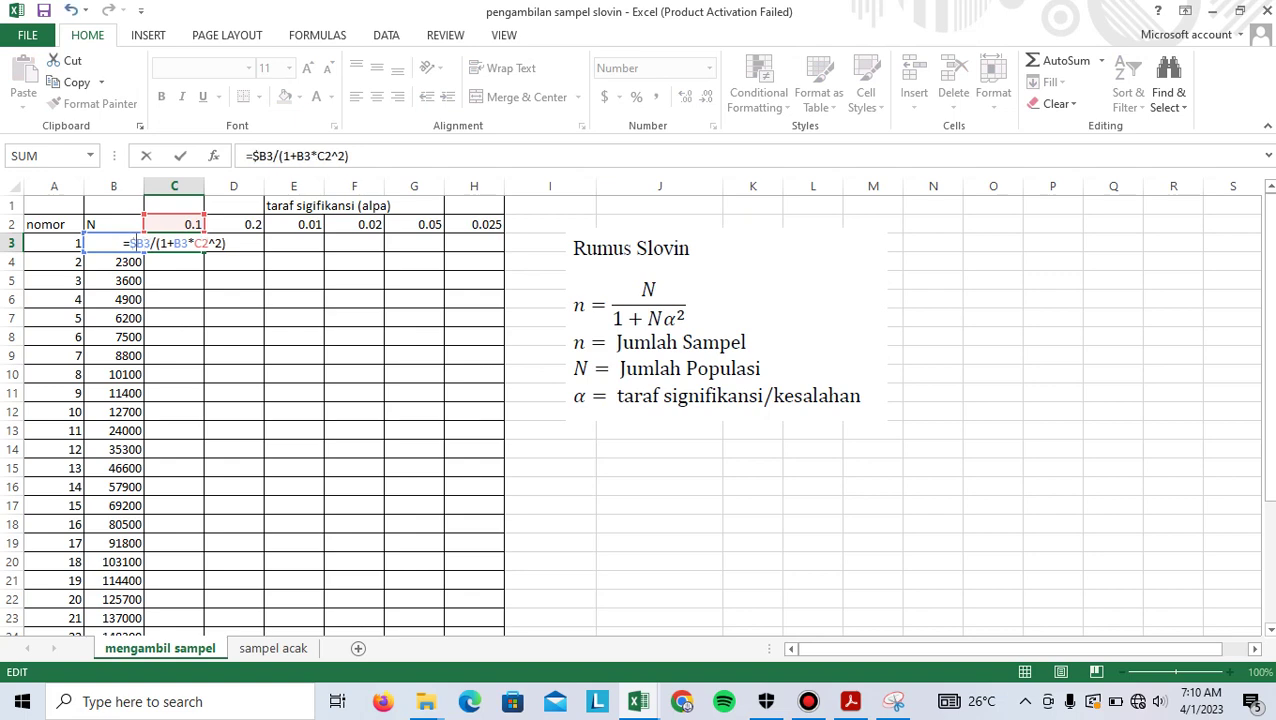
text($)
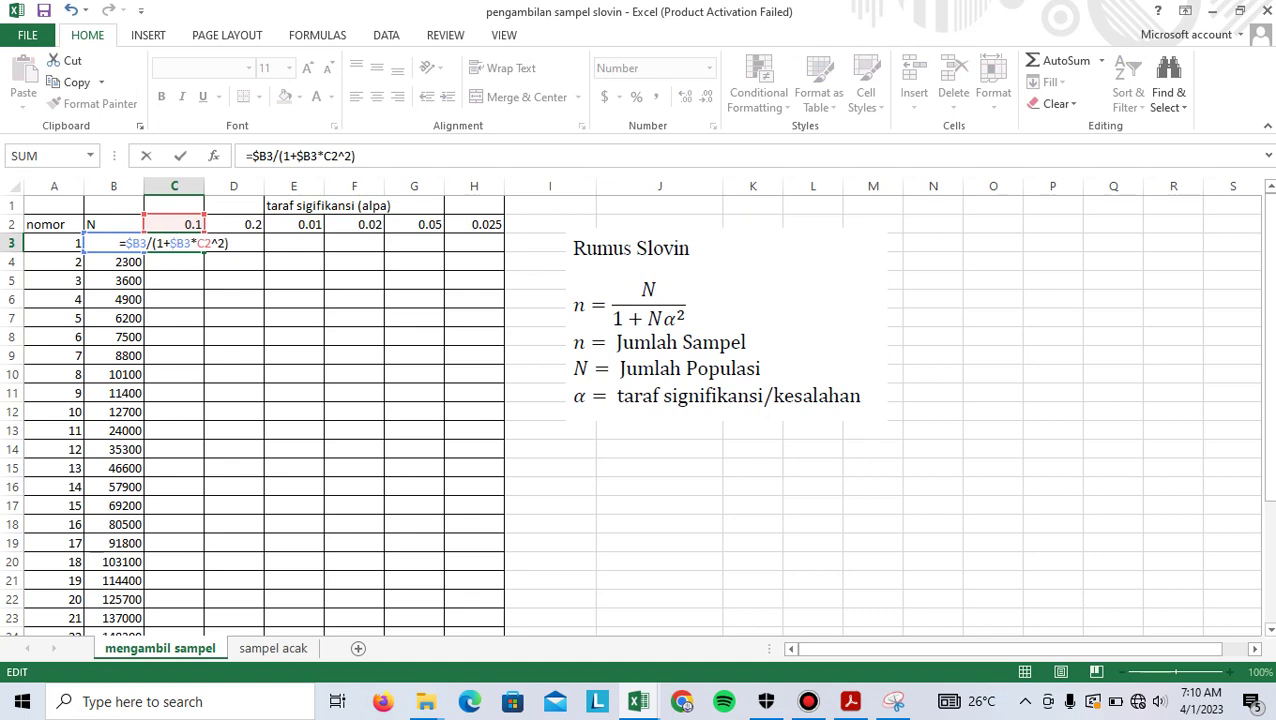
click(204, 243)
text($)
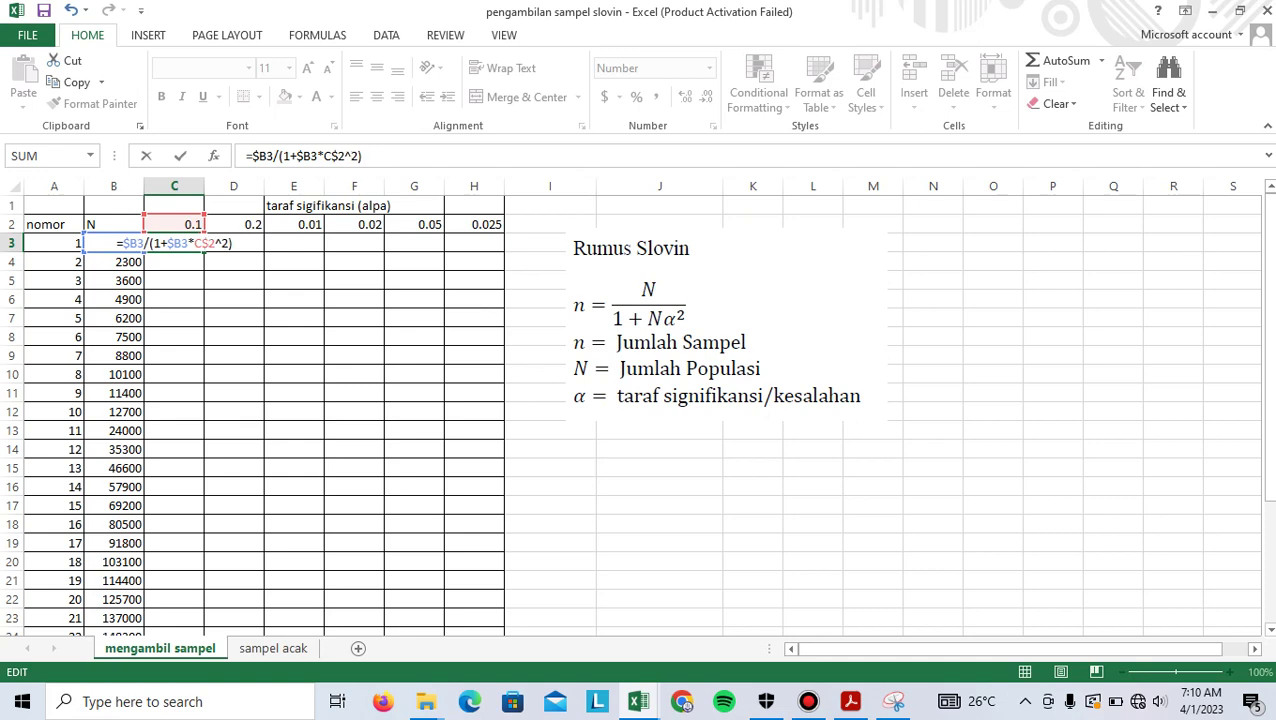
key(Return)
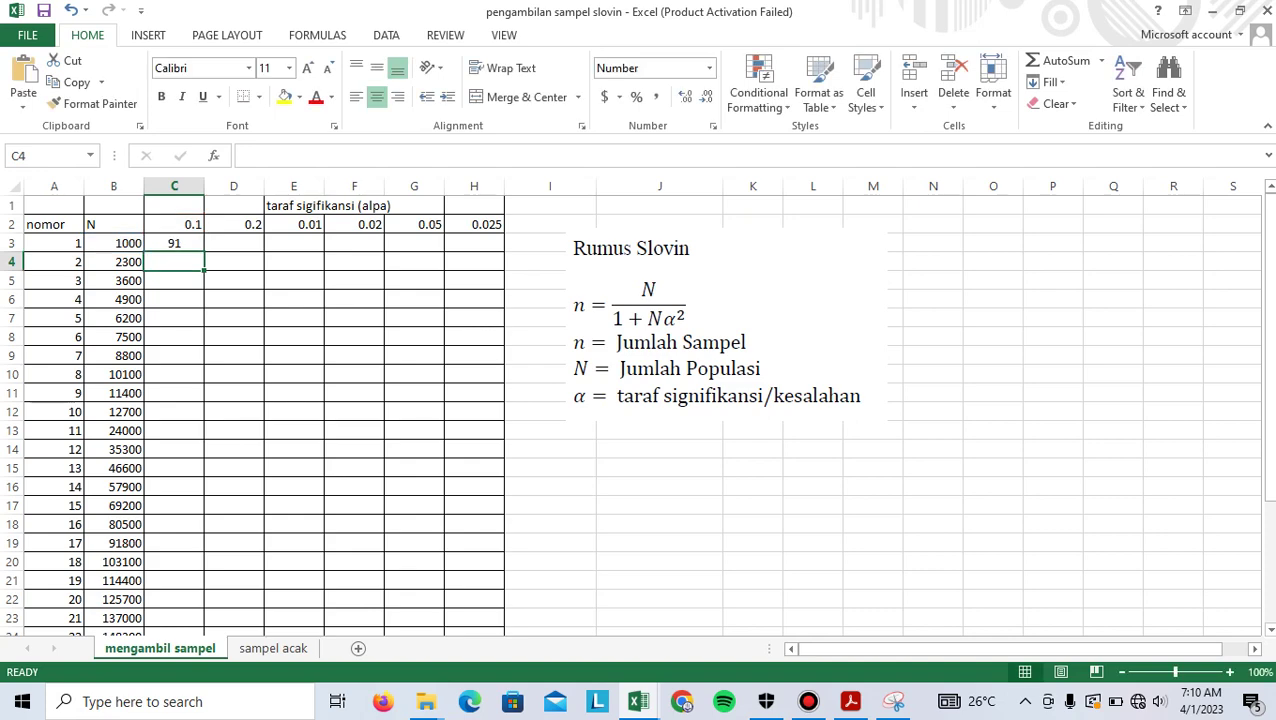
Fill the Slovin formula from C3 down to row 32 and across to column H, and check the filled cells
click(174, 243)
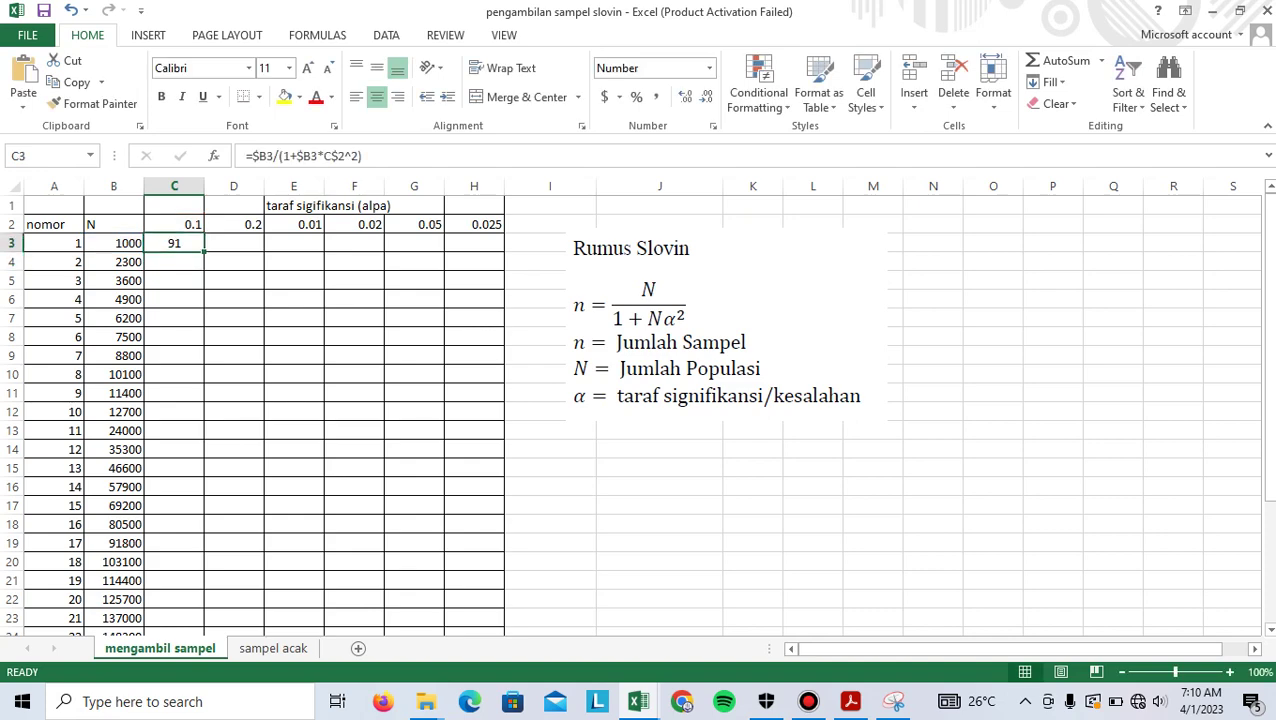
drag(204, 252, 185, 621)
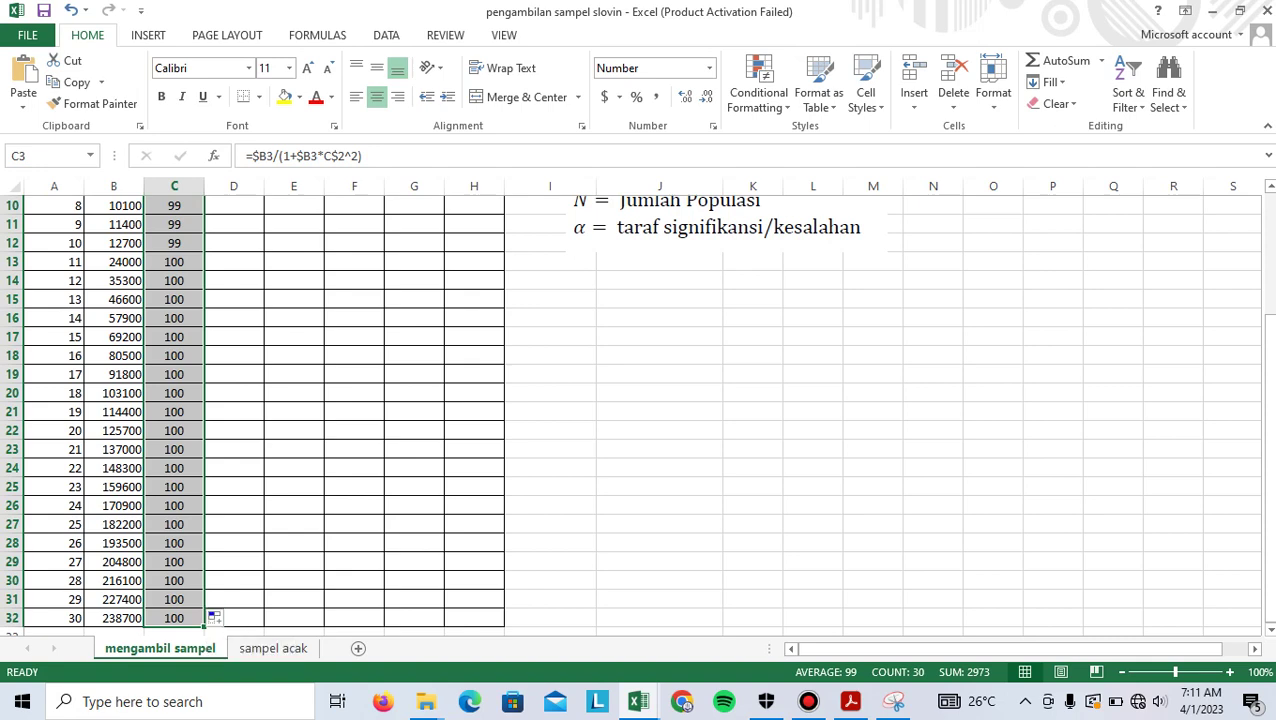
drag(204, 626, 502, 590)
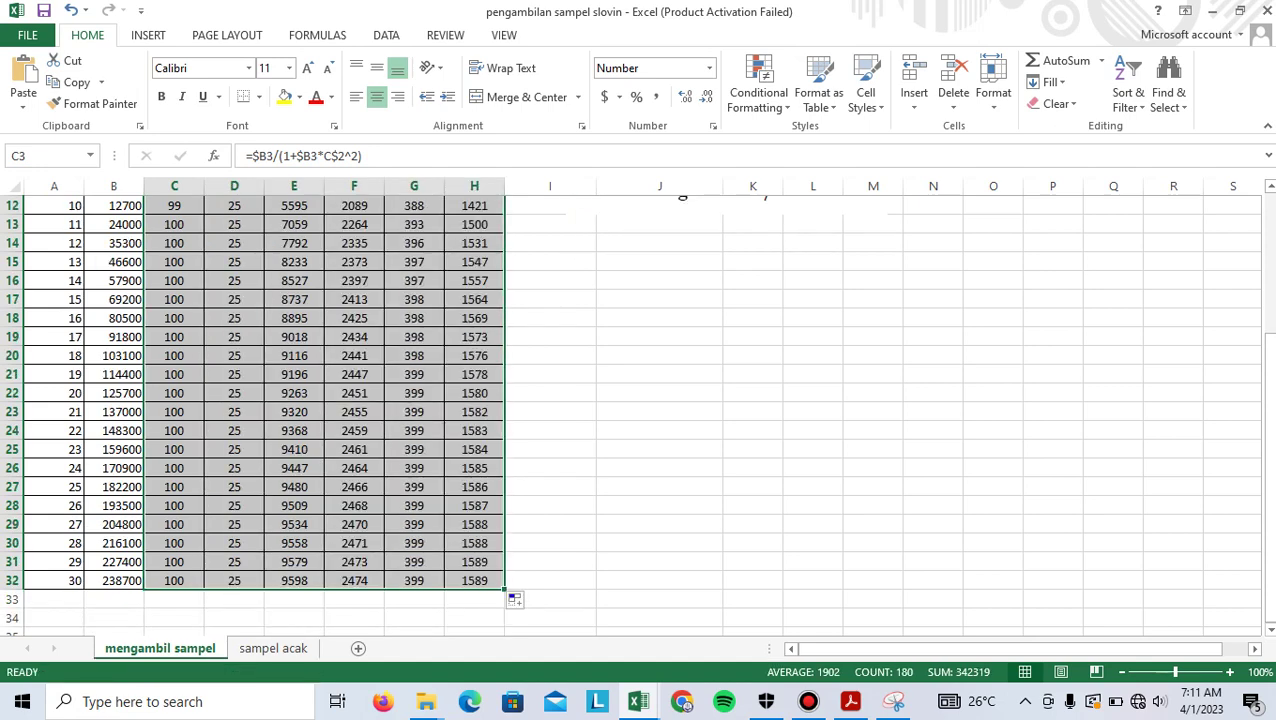
drag(1268, 377, 1268, 236)
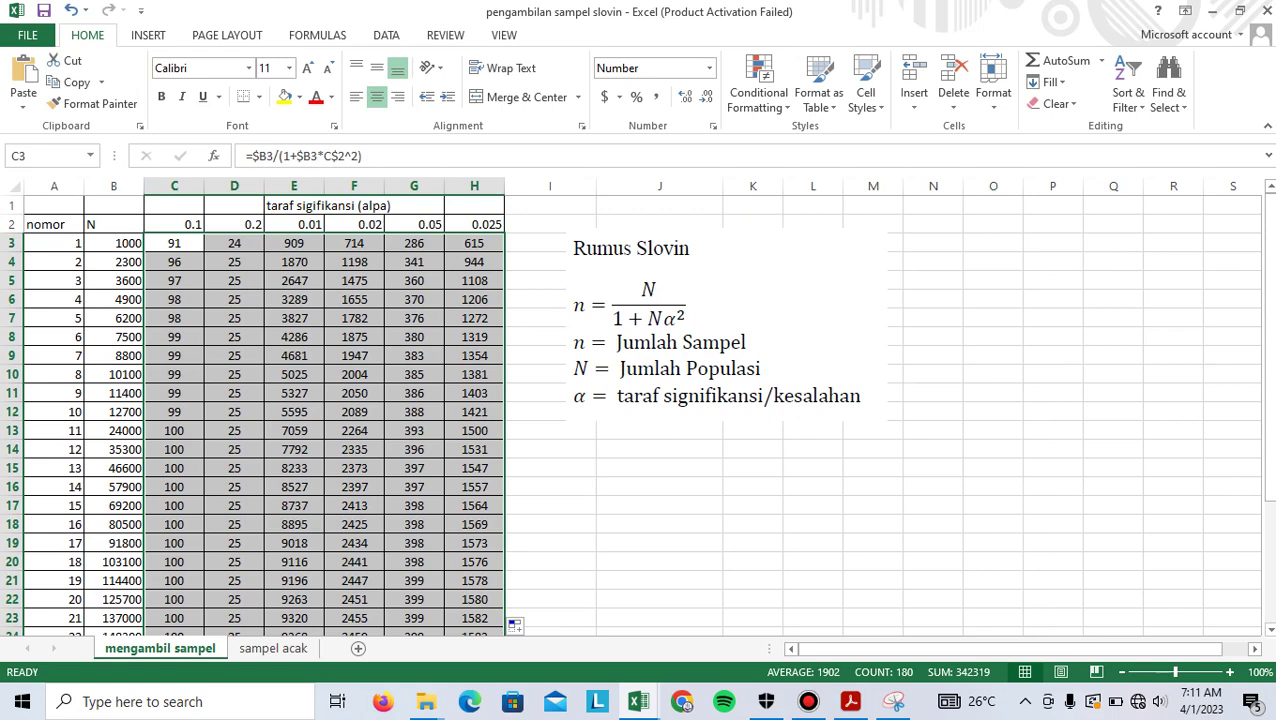
click(474, 261)
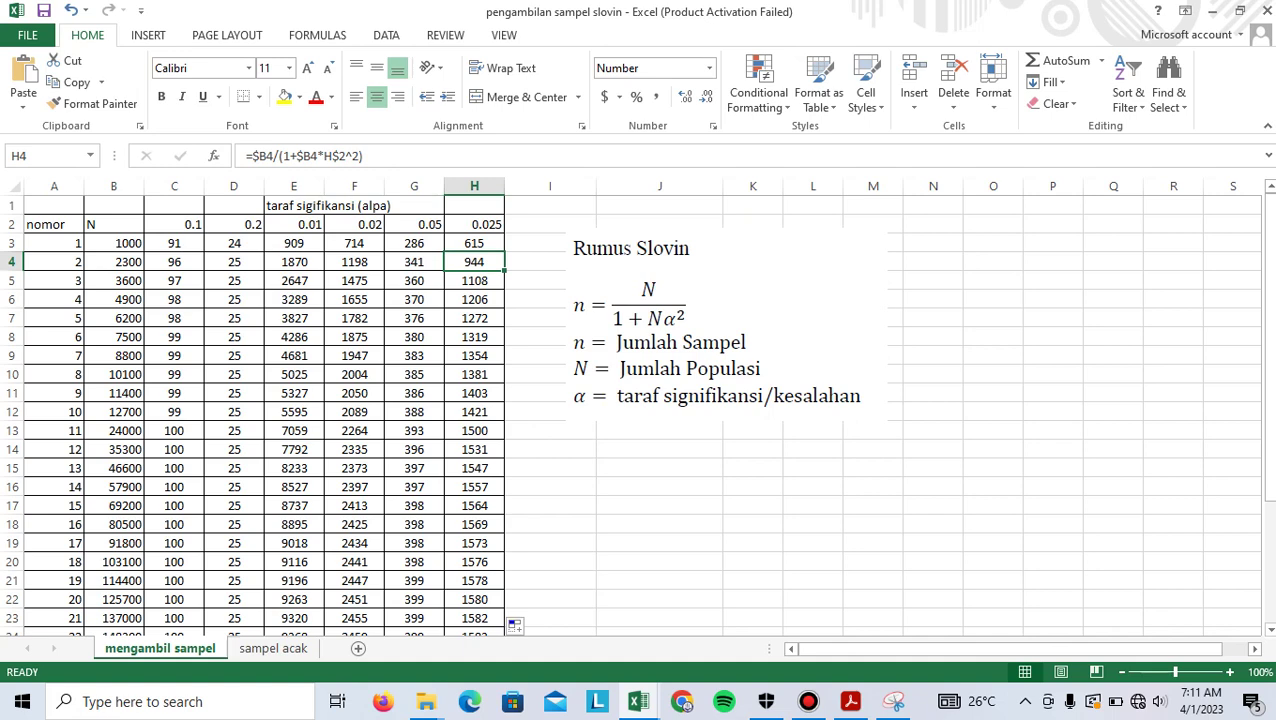
click(114, 243)
click(174, 243)
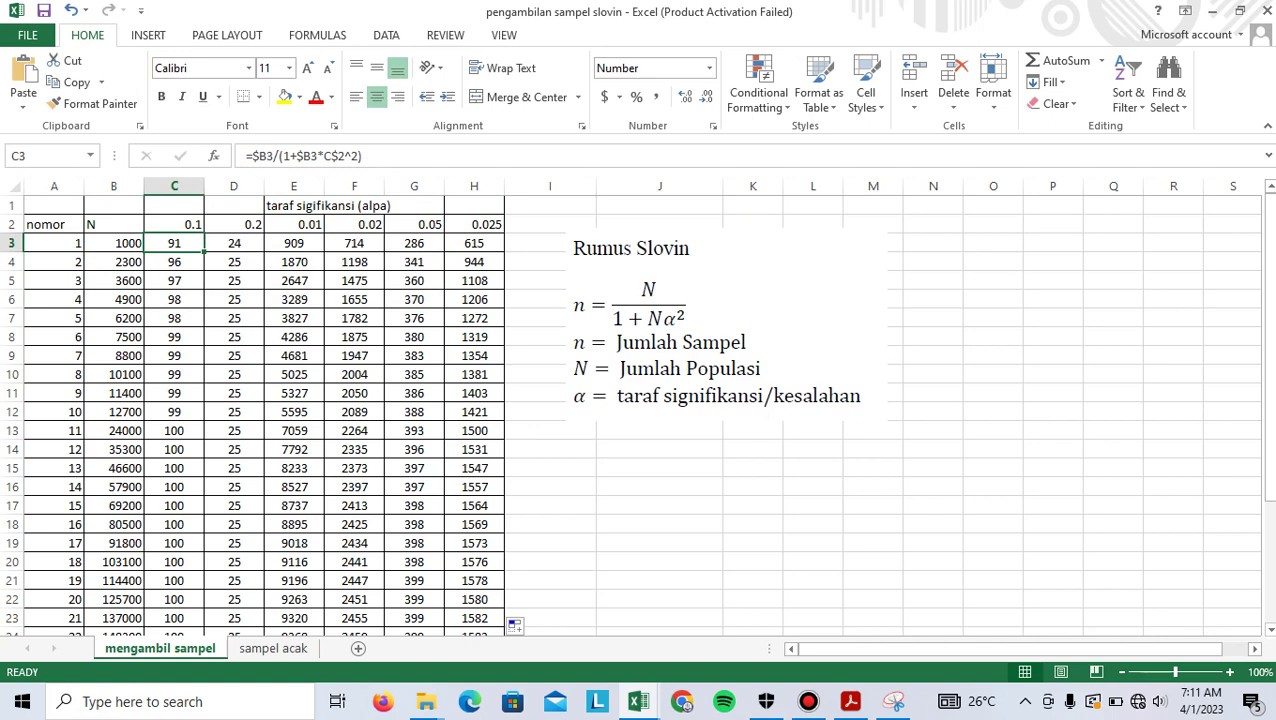
Inspect the significance level in C2, the Slovin formulas across row 3, and the population size in B3
click(174, 224)
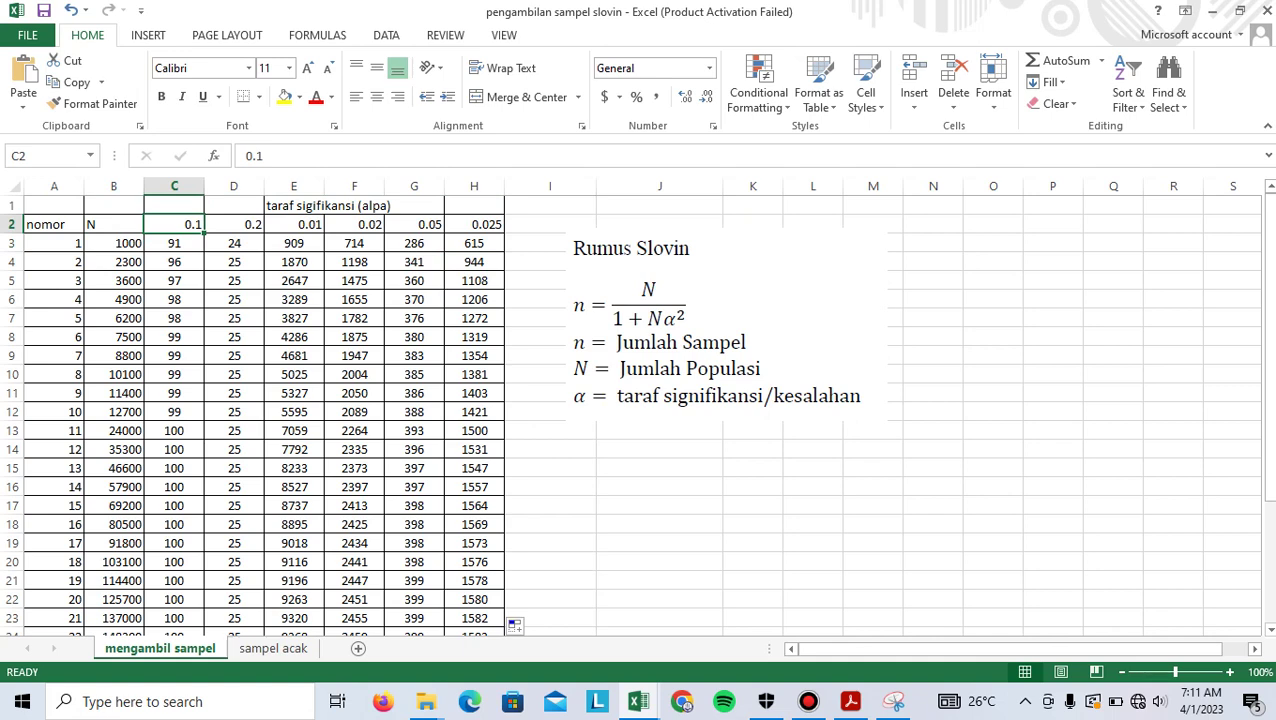
click(234, 243)
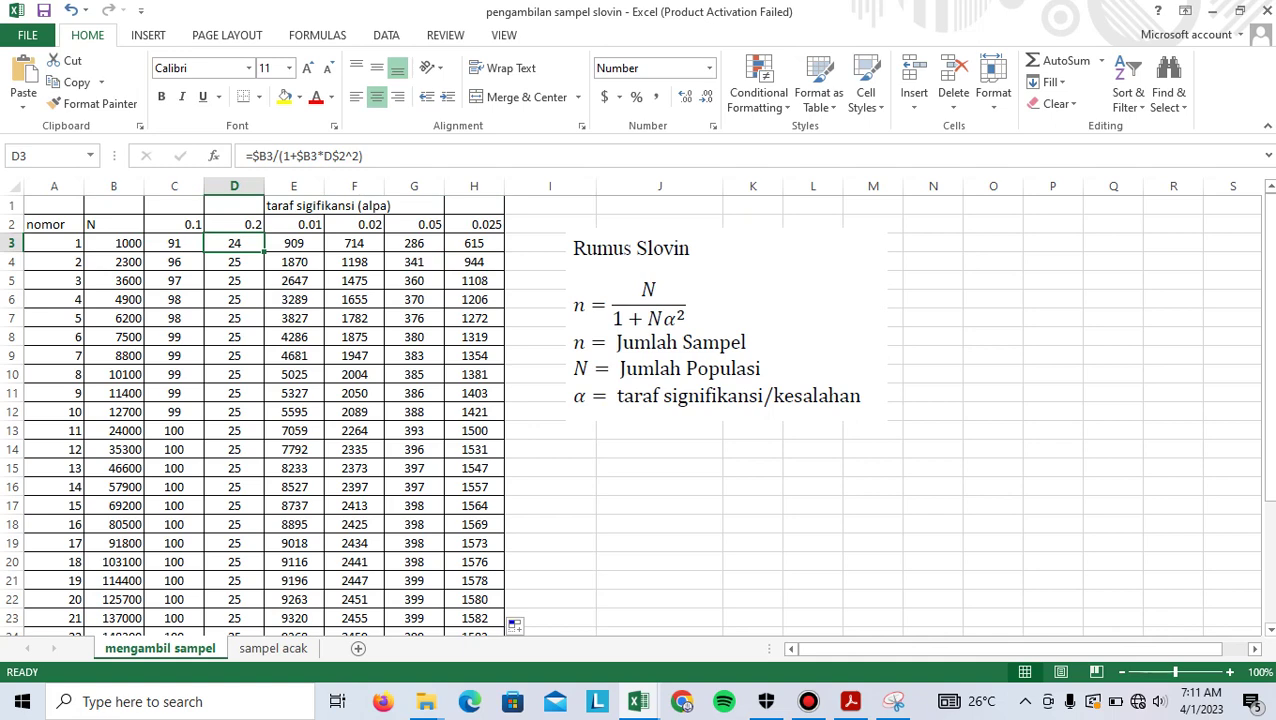
click(293, 243)
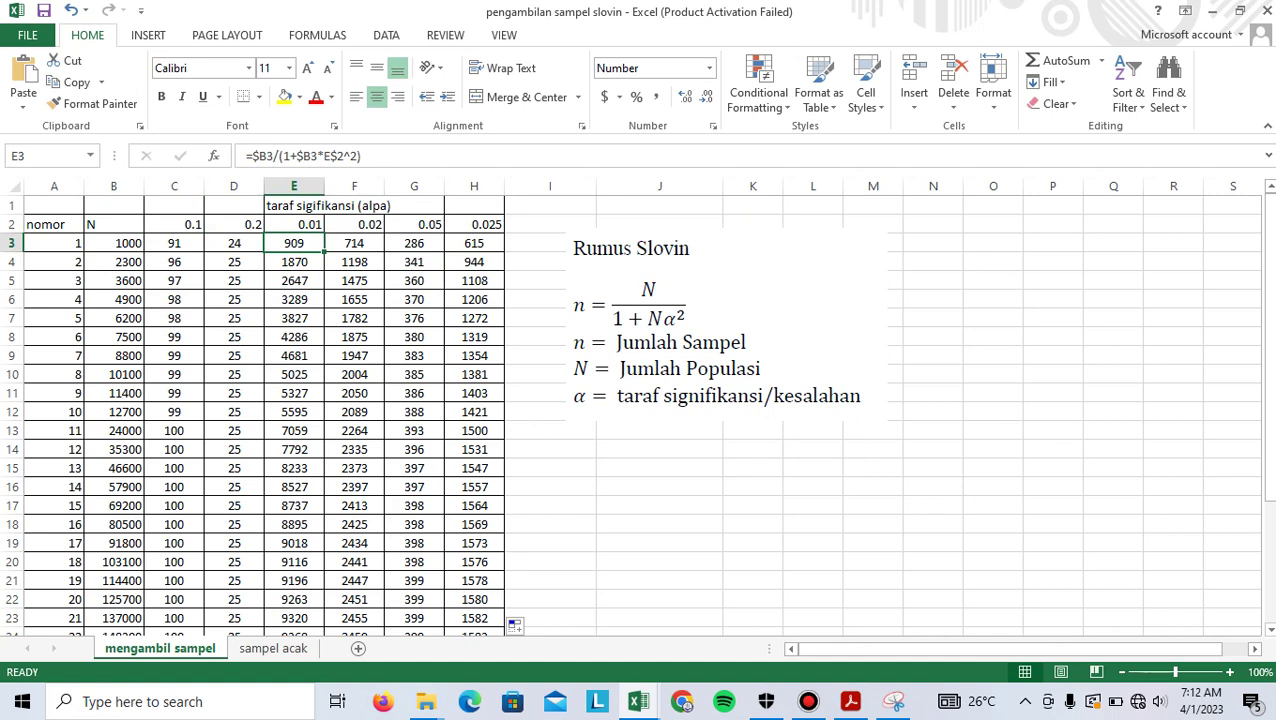
click(474, 243)
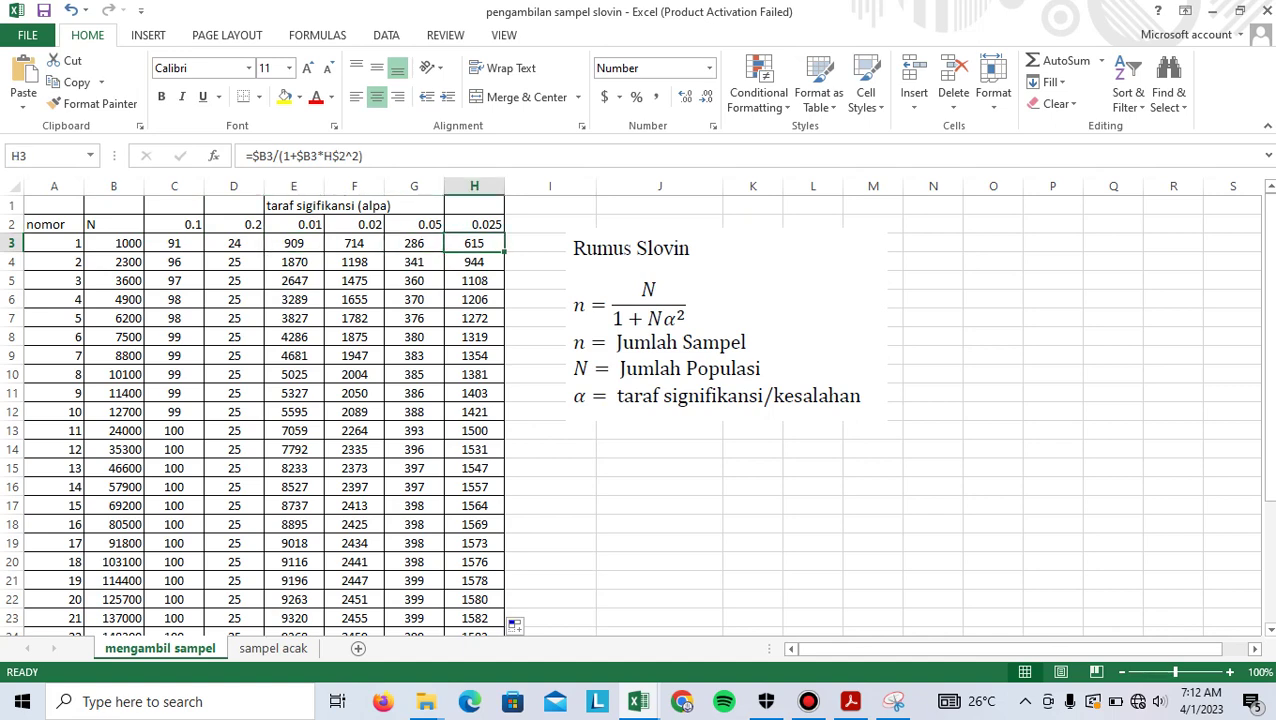
click(414, 243)
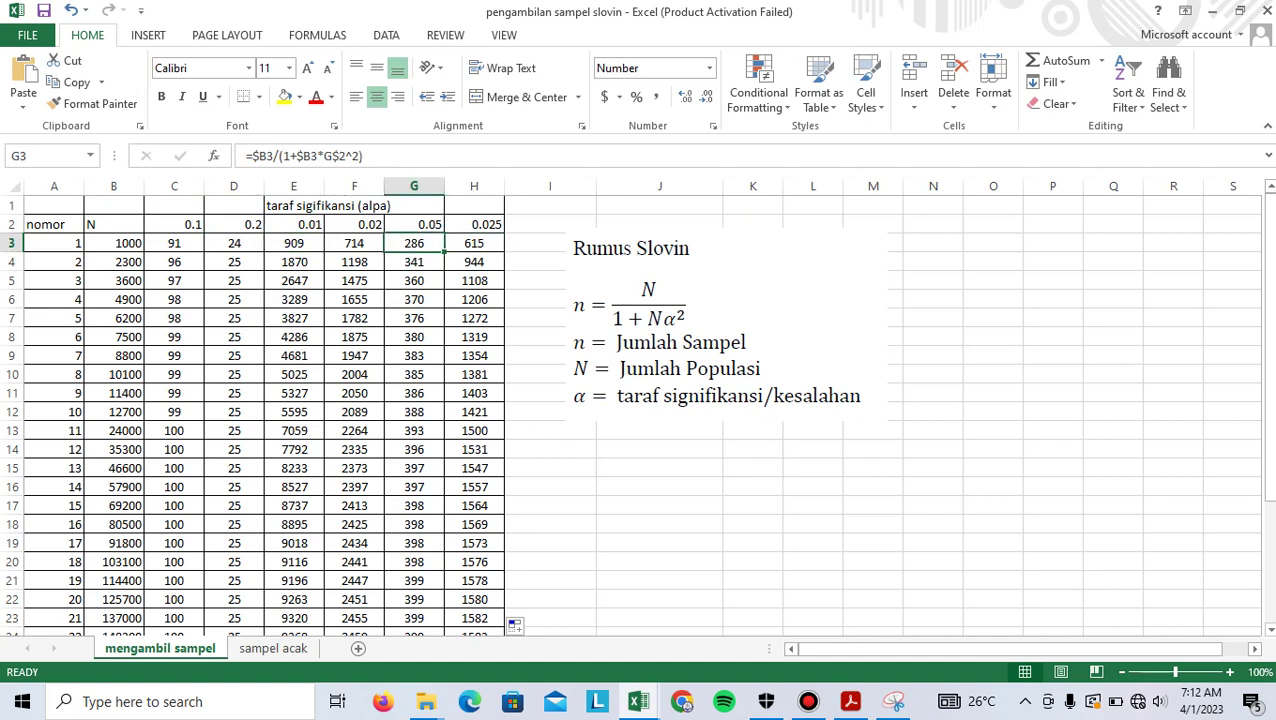
click(174, 243)
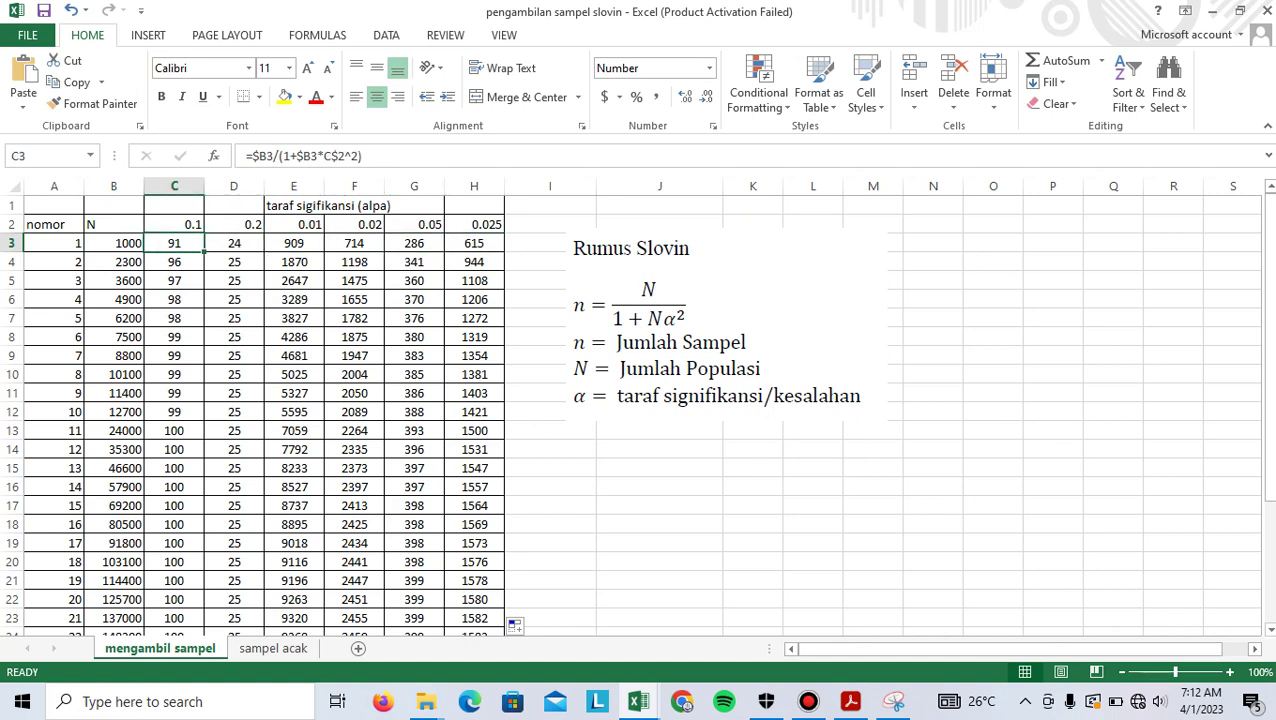
click(114, 243)
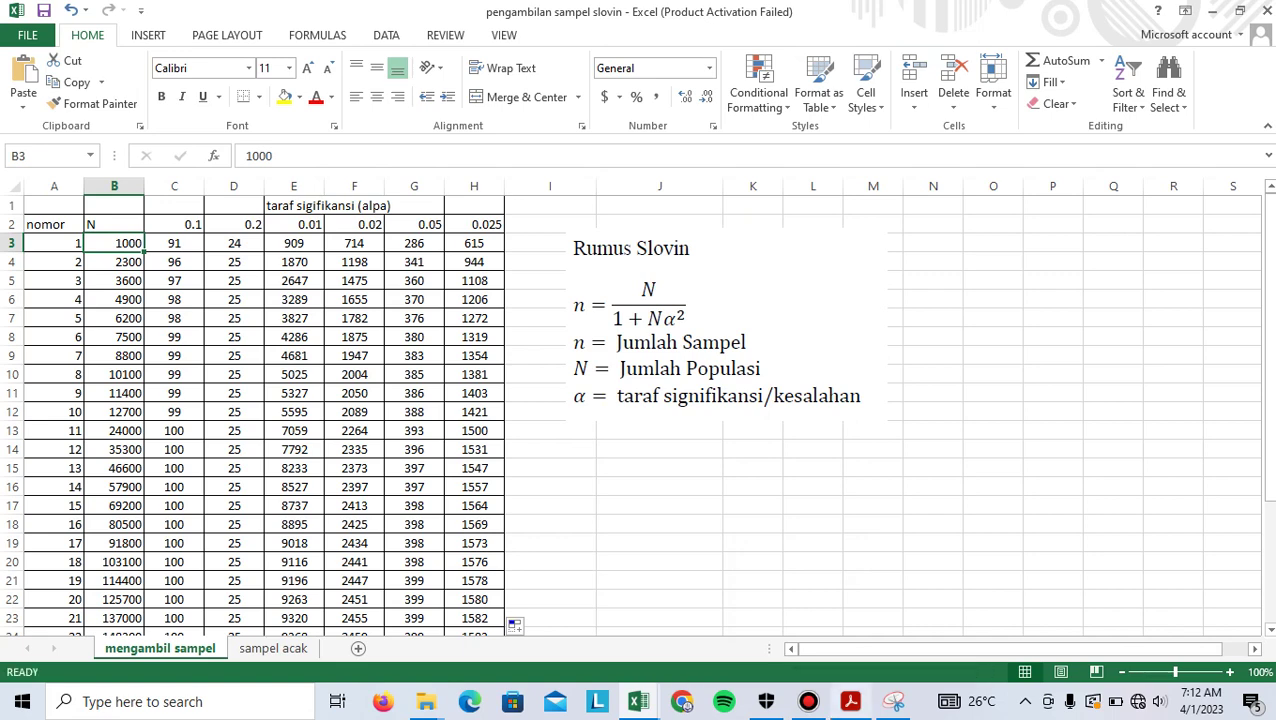
Switch to the MODUL PRAKTIKUM STATISTIKA 2023 PDF in Acrobat Reader and read the Slovin table, Excel formula and "Pengambilan sampel acak" exercise
click(850, 701)
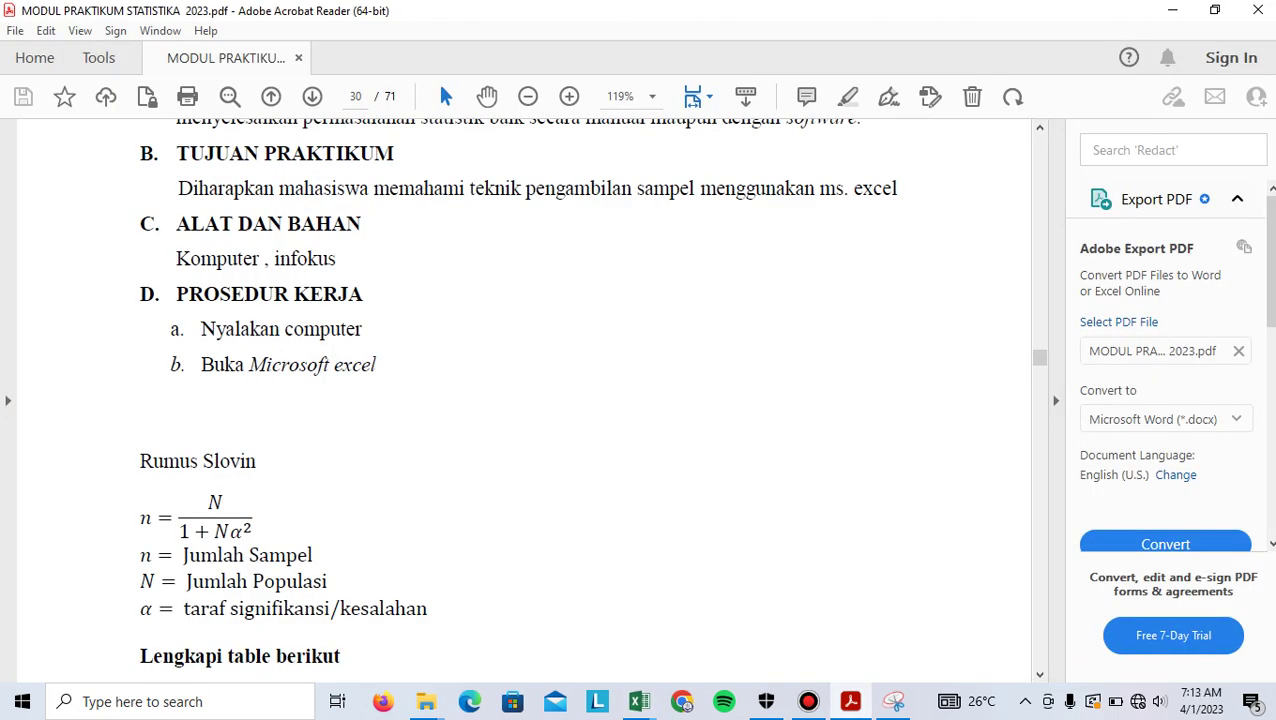
scroll(578, 400, down, 1)
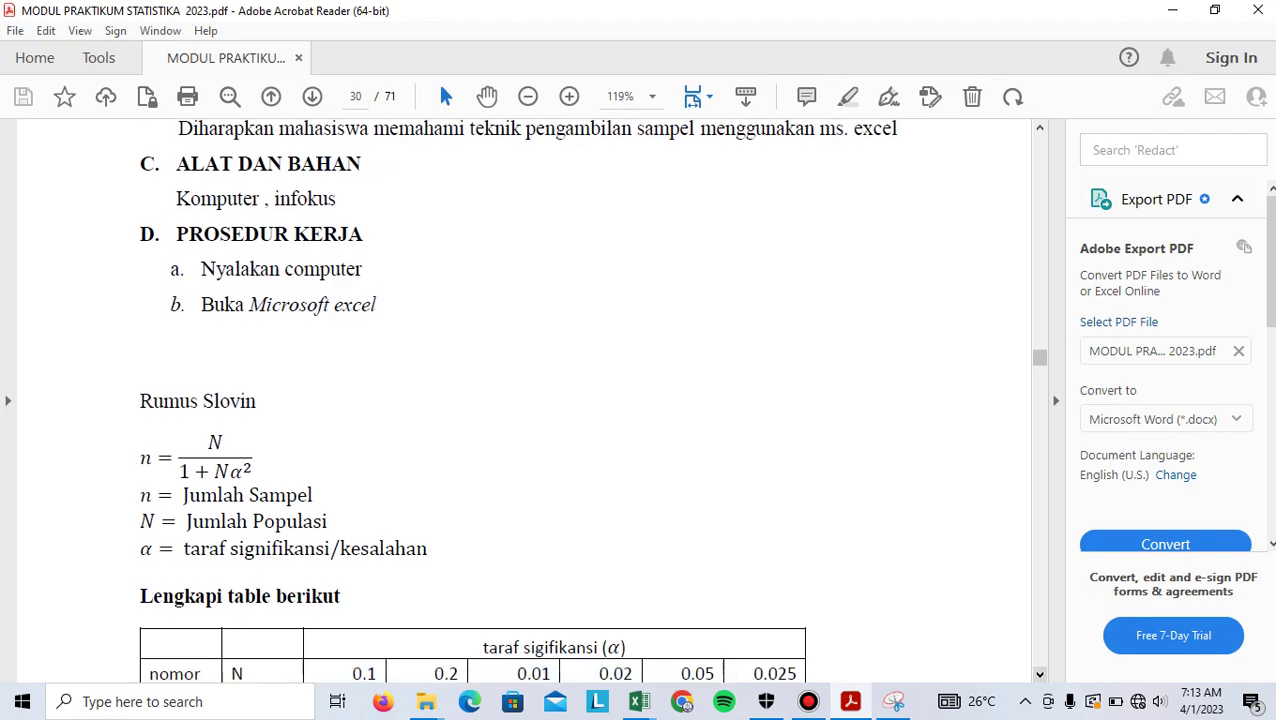
scroll(578, 400, down, 6)
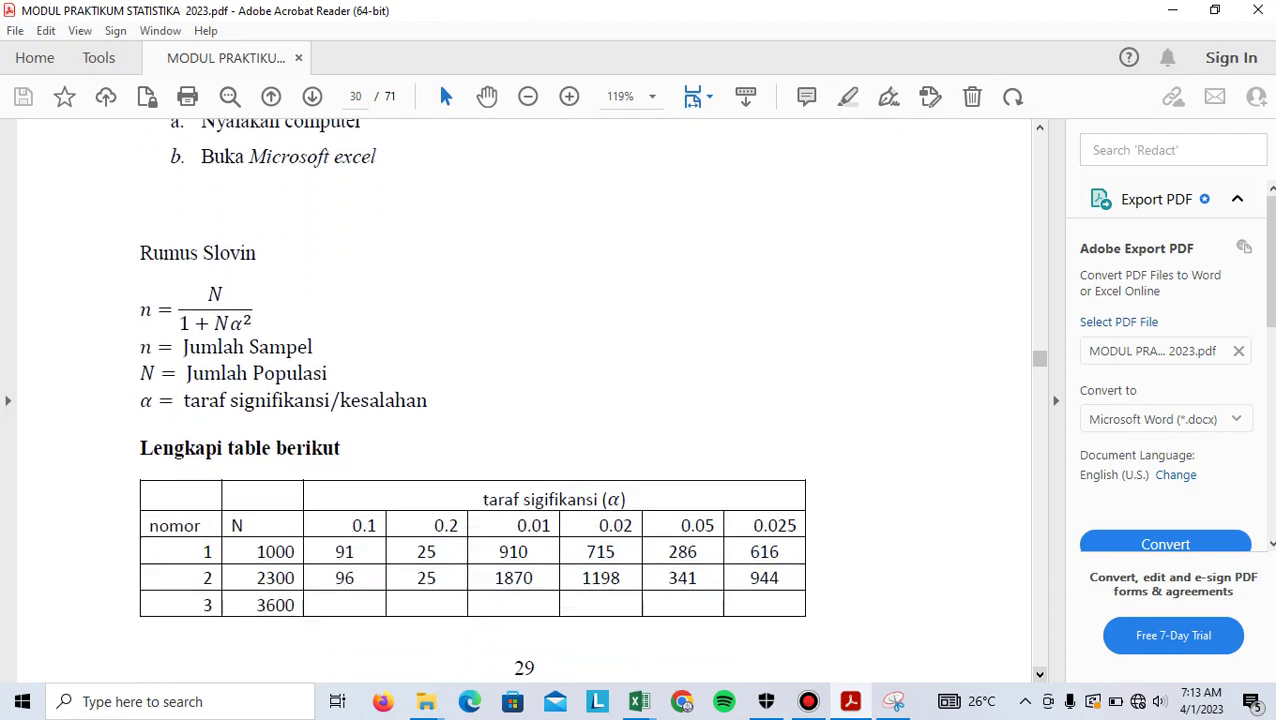
scroll(578, 400, down, 15)
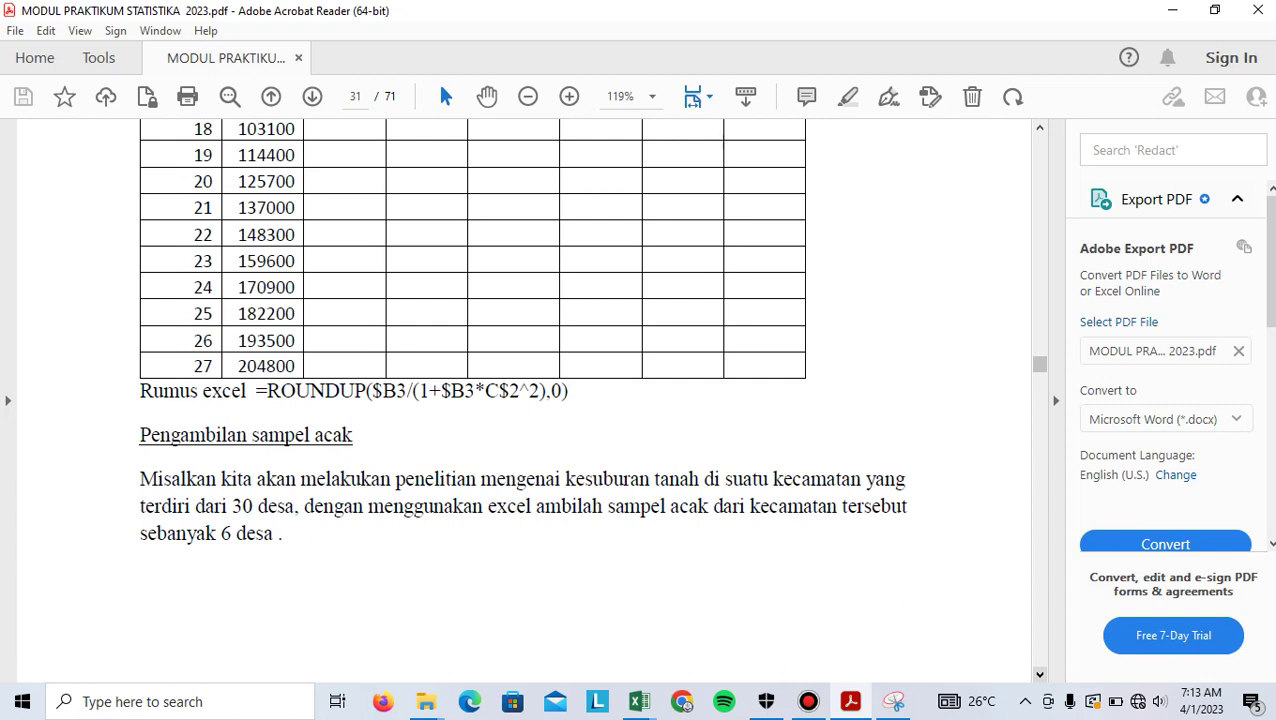
scroll(578, 400, down, 1)
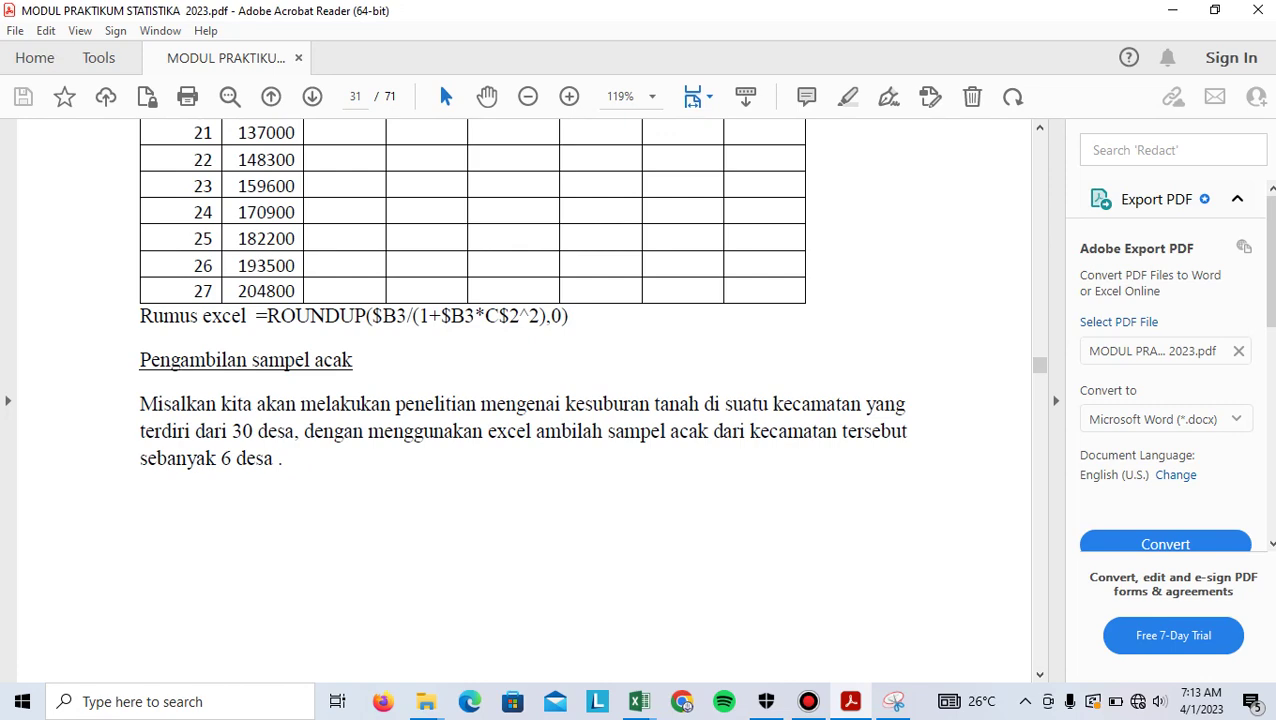
Examine the module's worked example of random village sampling, and return to the "Pengambilan sampel acak" exercise text
scroll(523, 400, down, 10)
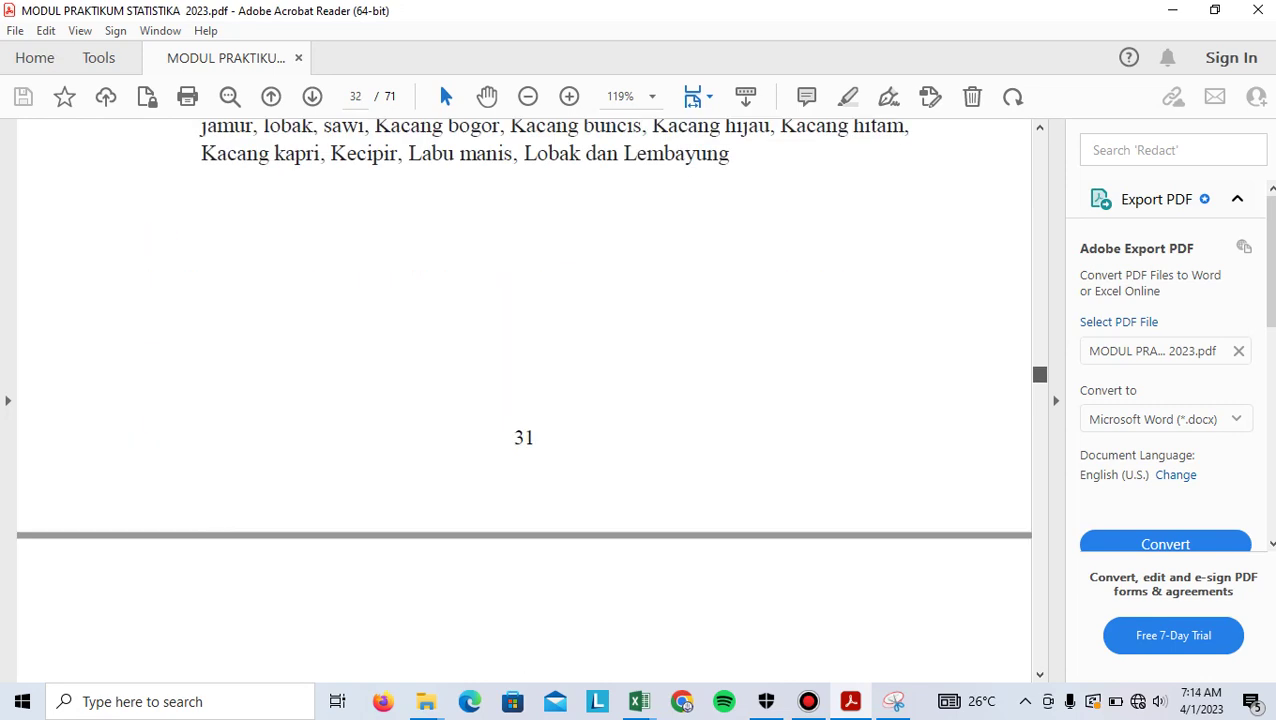
scroll(523, 400, up, 5)
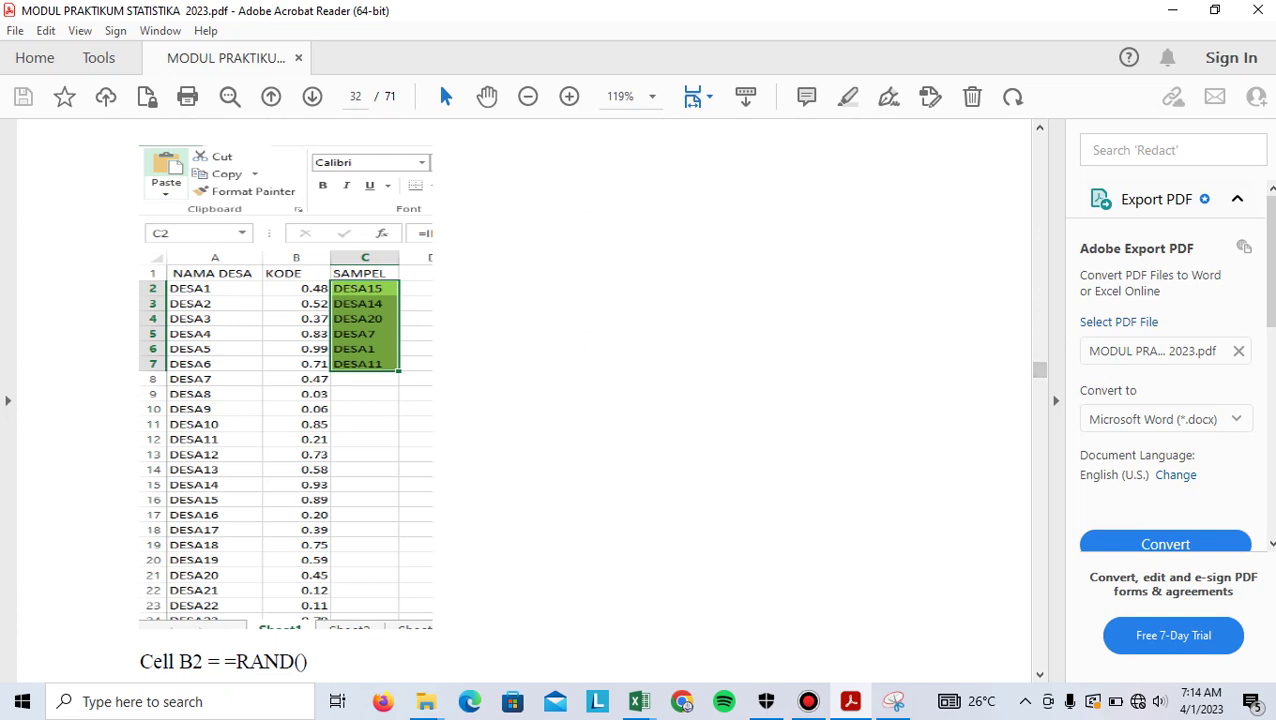
scroll(523, 400, up, 3)
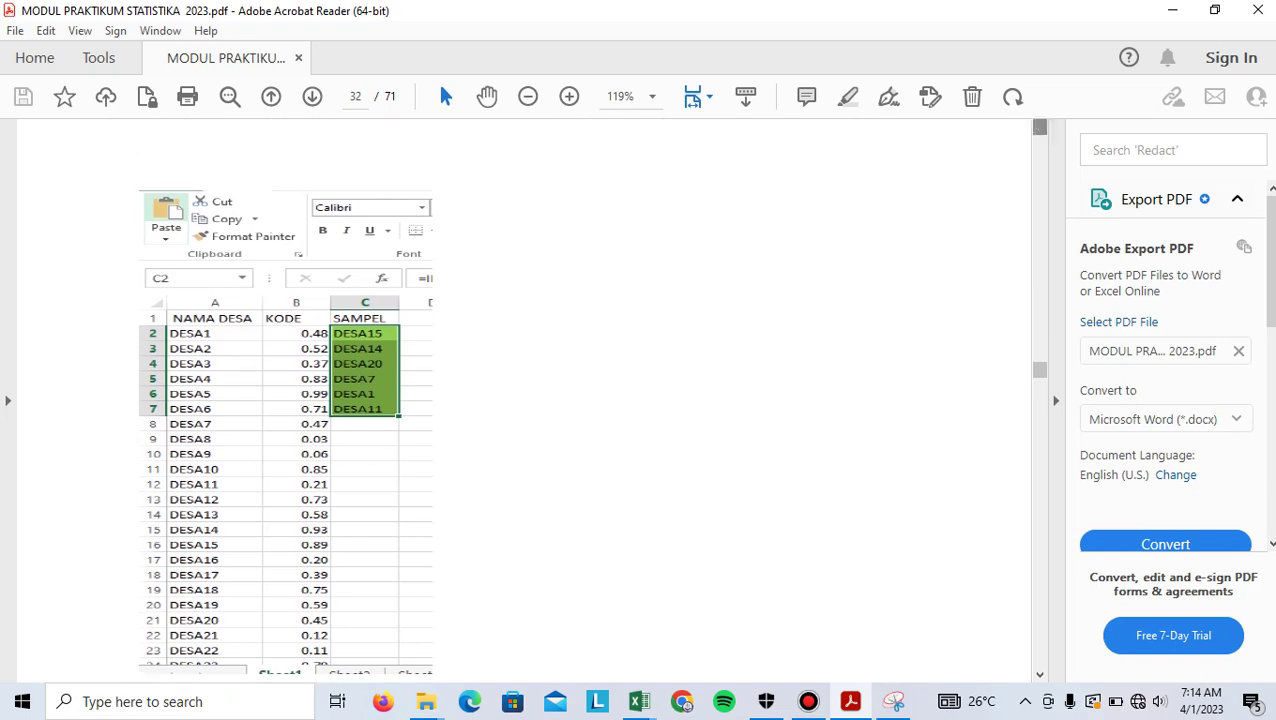
key(Up)
key(Up)
key(Up)
key(Up)
key(Up)
key(Up)
key(Up)
key(Up)
key(Up)
key(Up)
key(Up)
key(Up)
key(Up)
key(Up)
key(Up)
key(Up)
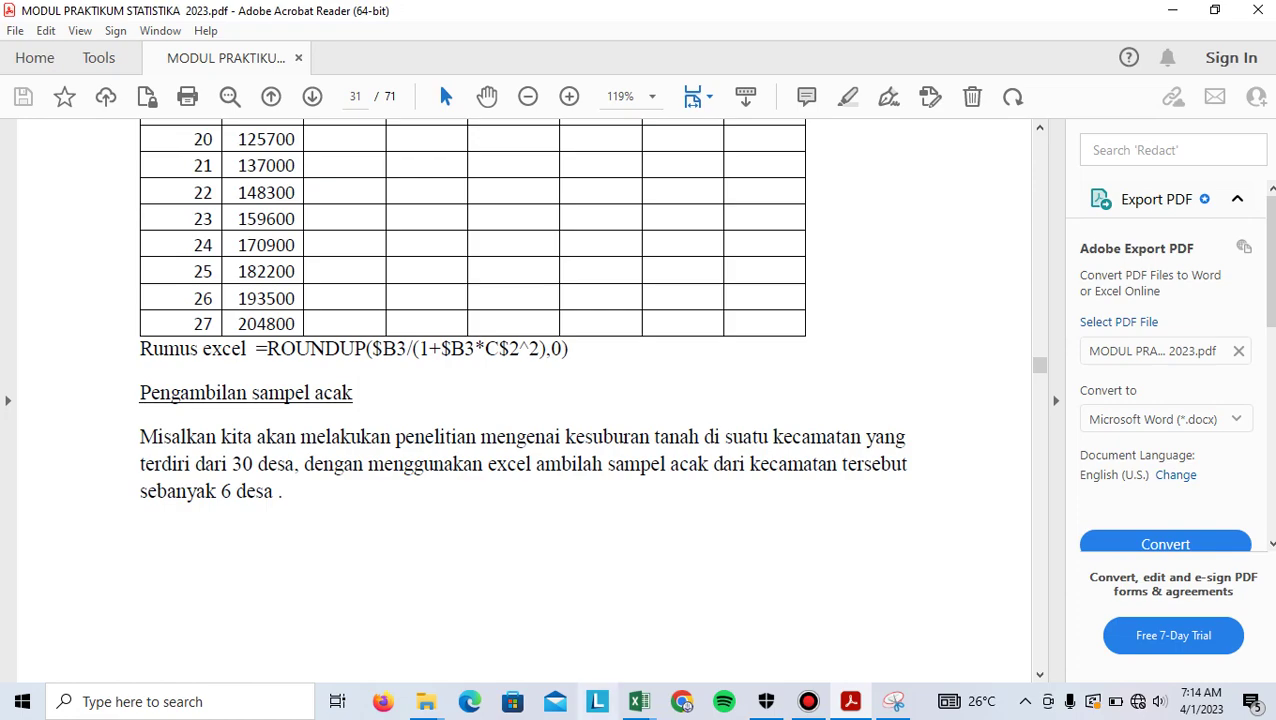
Return to the Slovin workbook in Excel, enter the heading "Nama Deasa" in A1 of the sampel acak sheet, and widen column A to fit
mouse_move(638, 701)
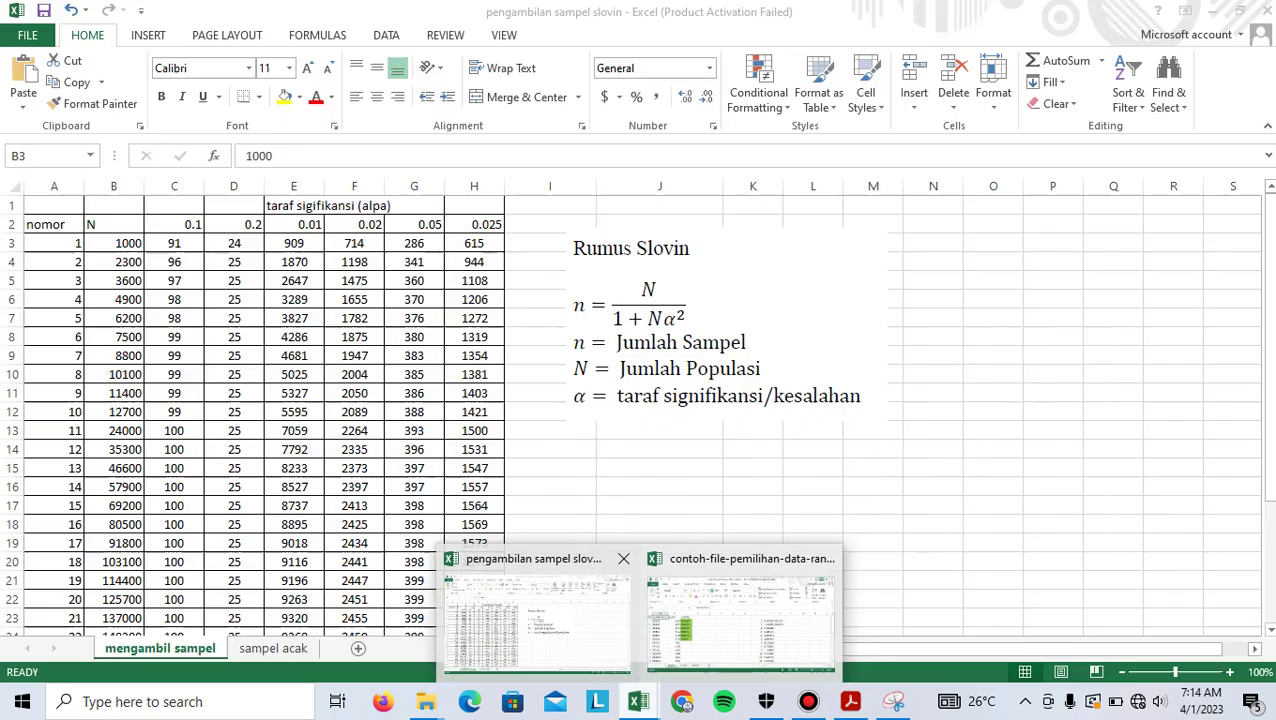
click(537, 615)
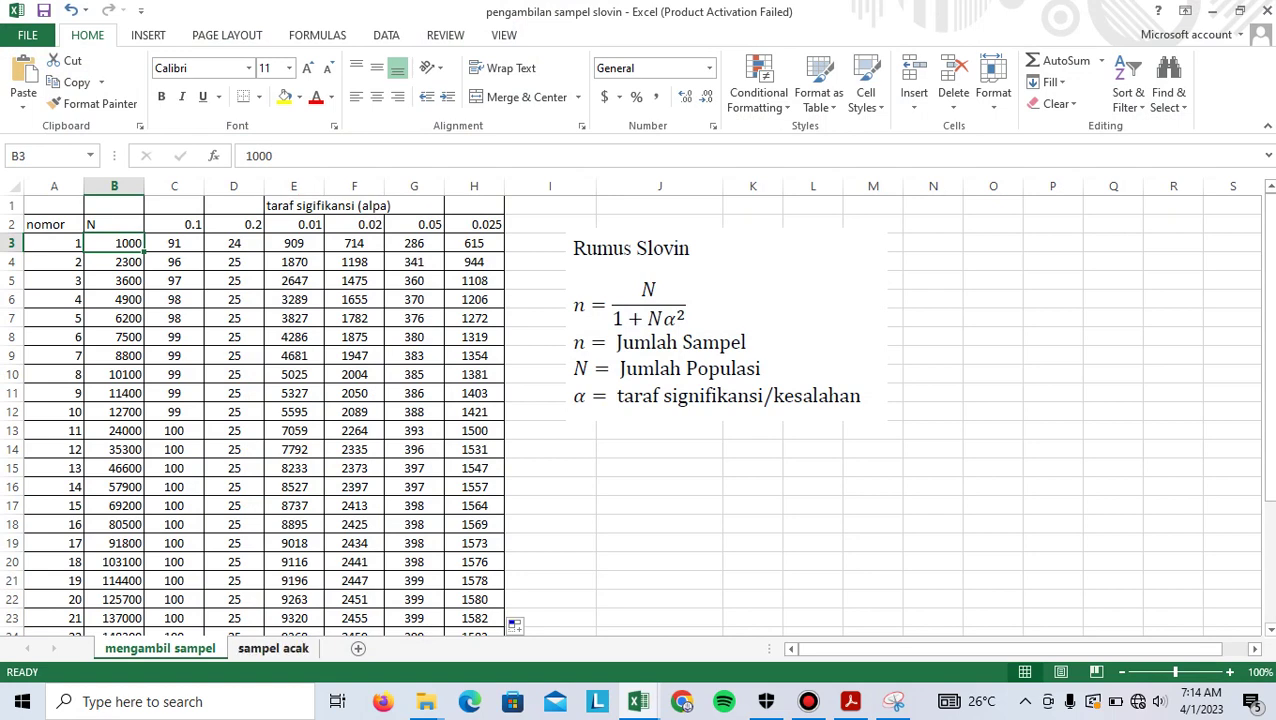
click(273, 648)
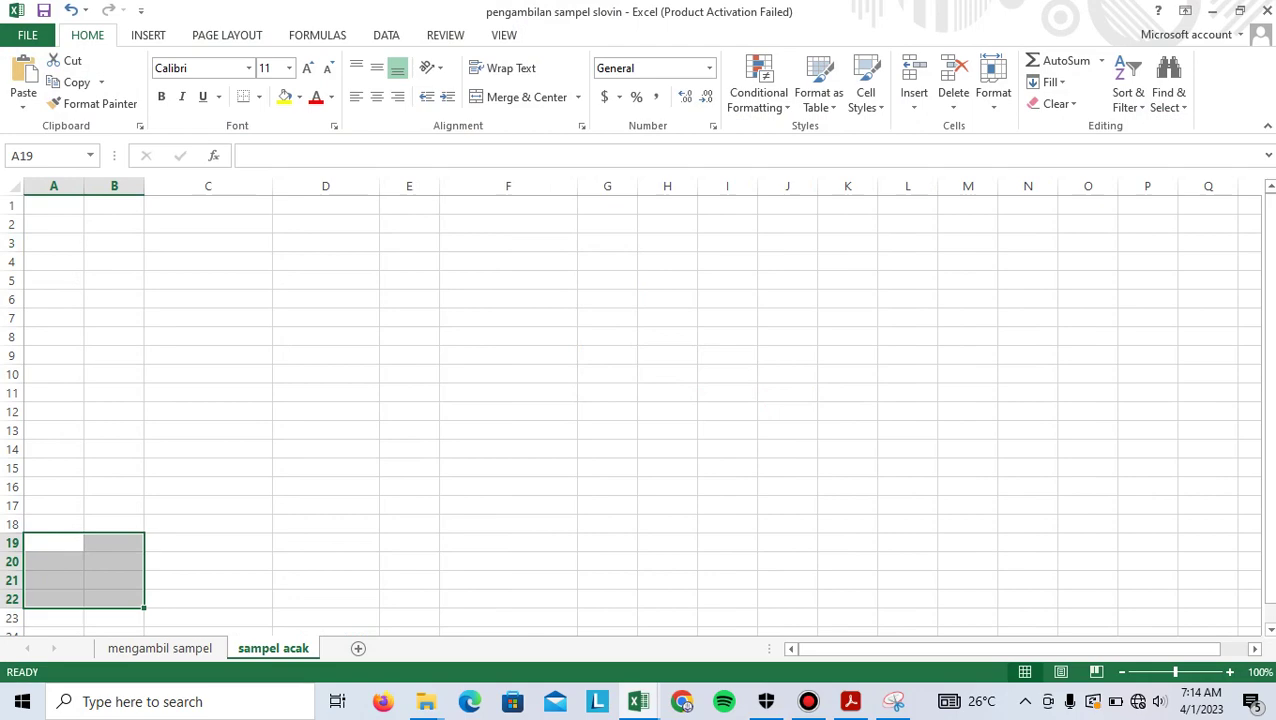
key(ctrl+Page_Up)
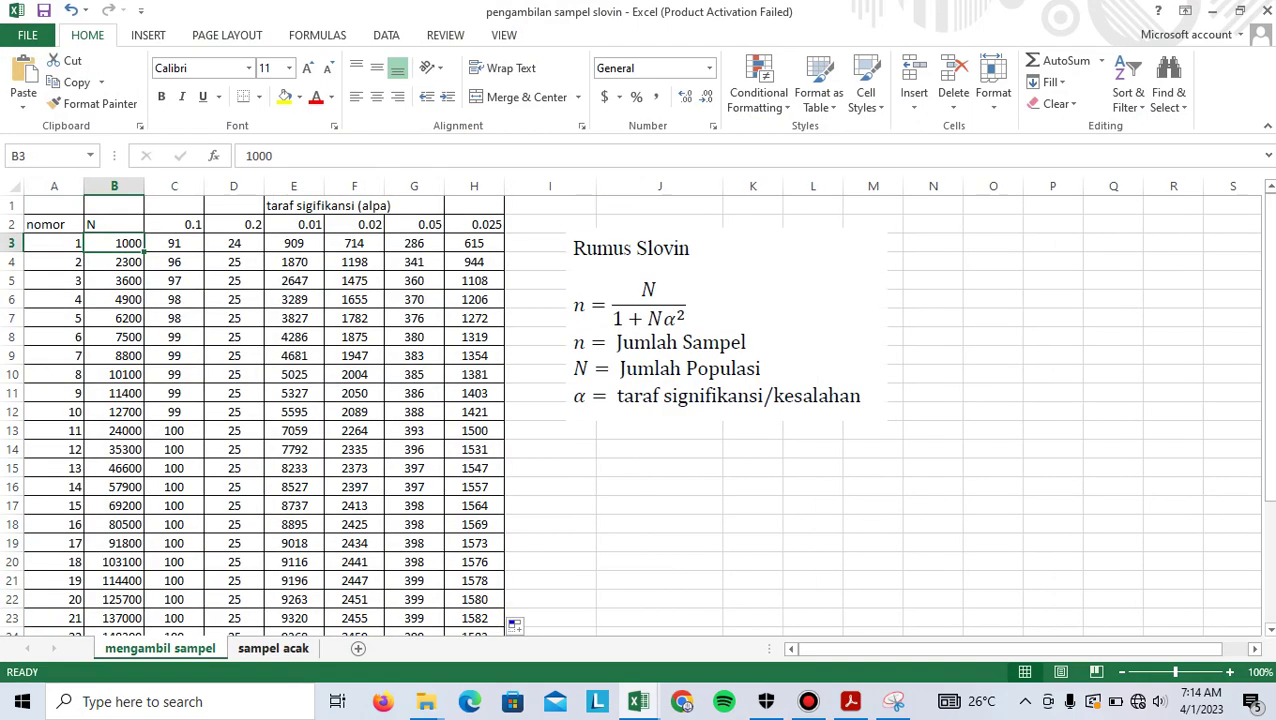
key(ctrl+Page_Down)
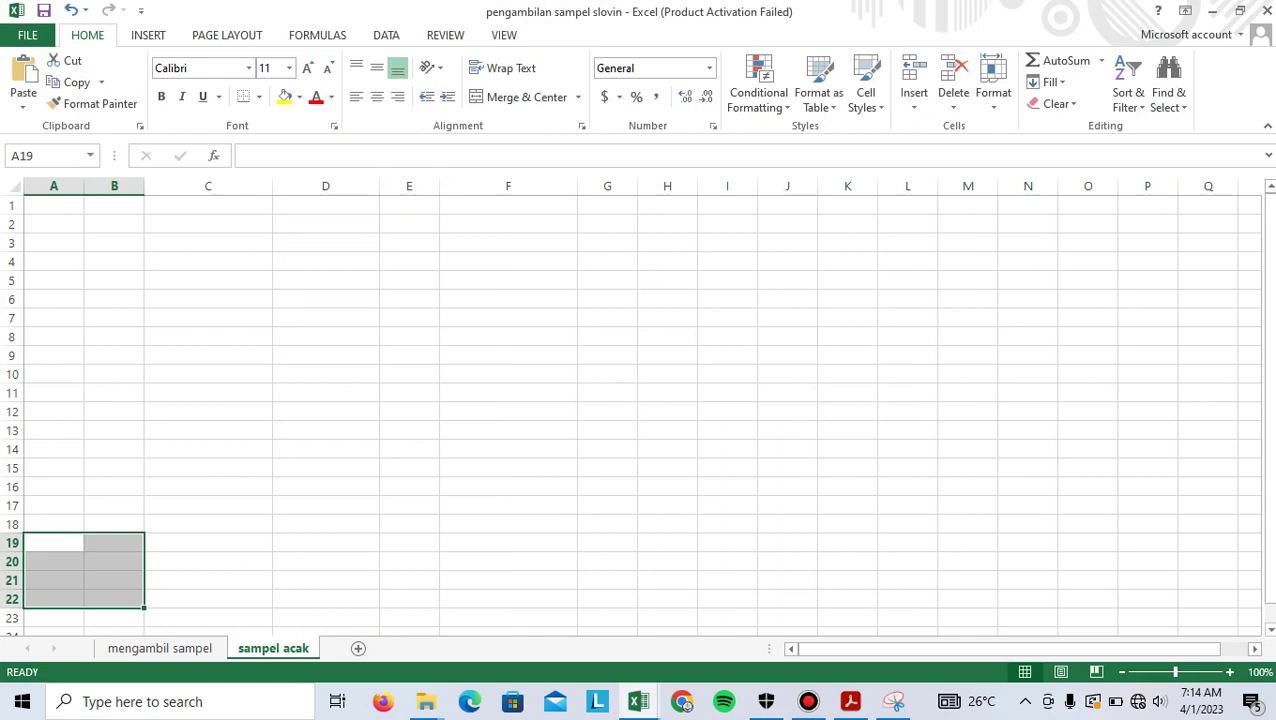
click(53, 224)
click(53, 205)
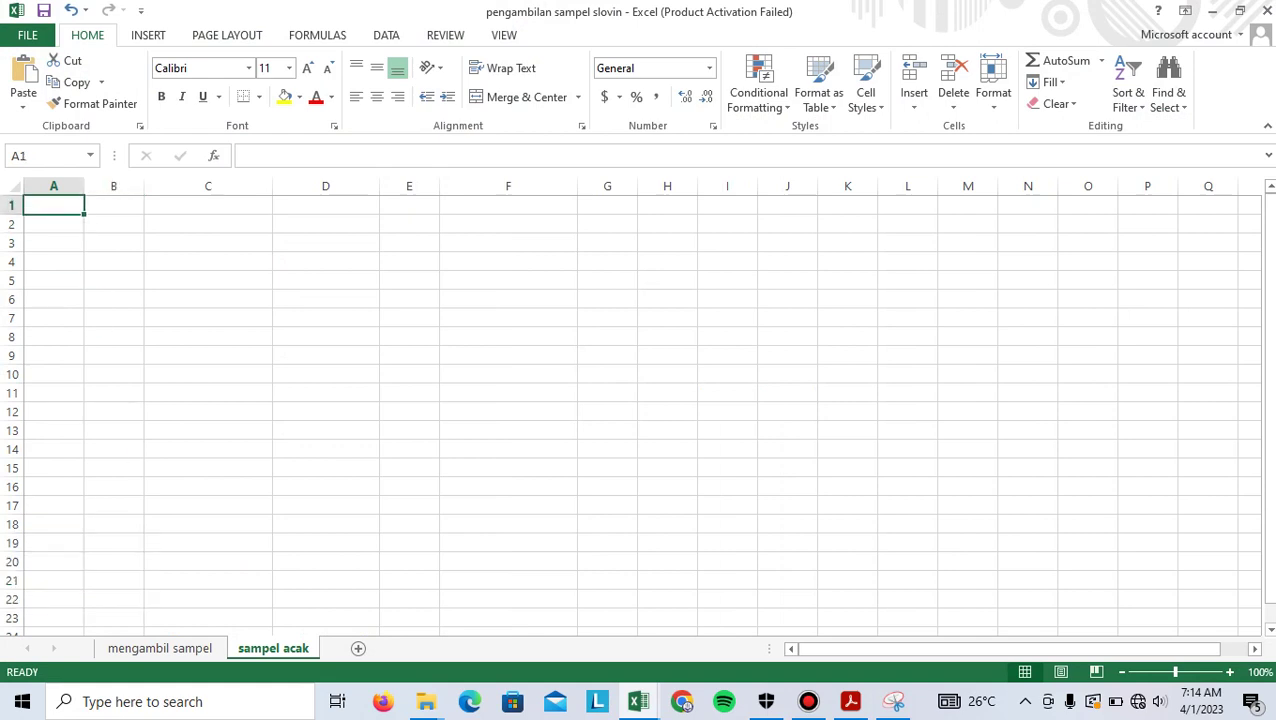
text(Nama)
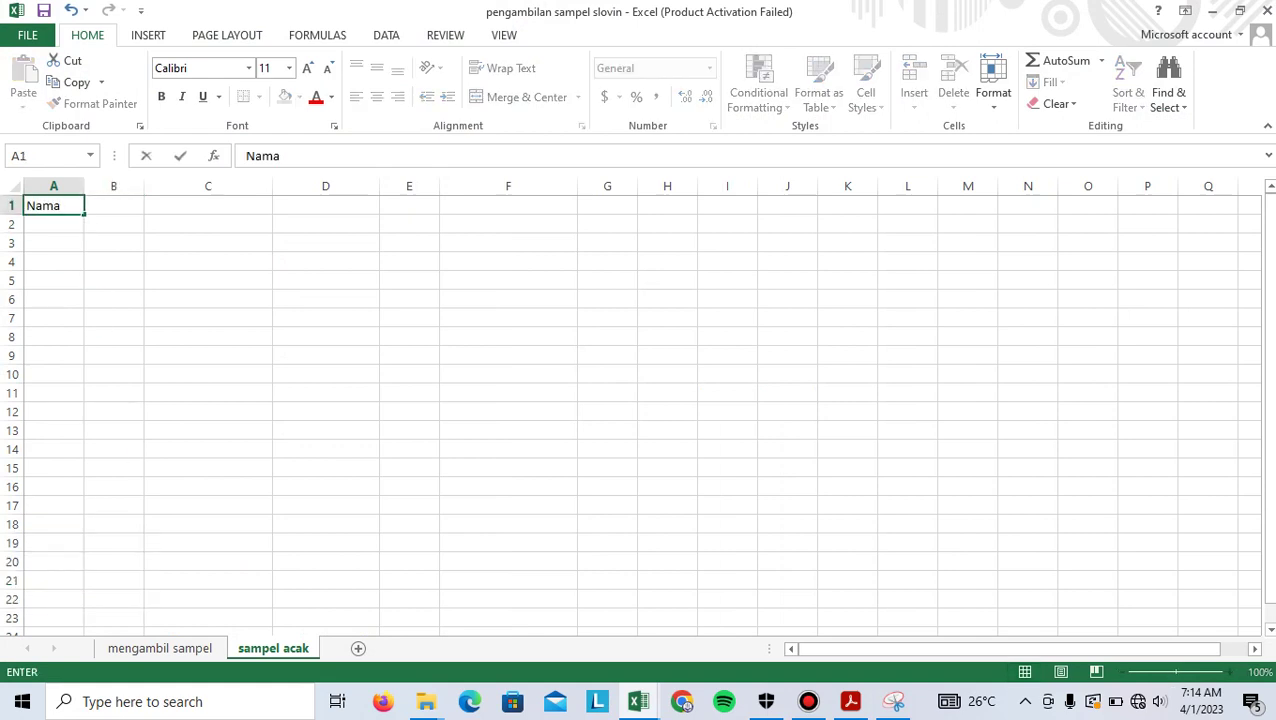
text( Deasa)
click(113, 224)
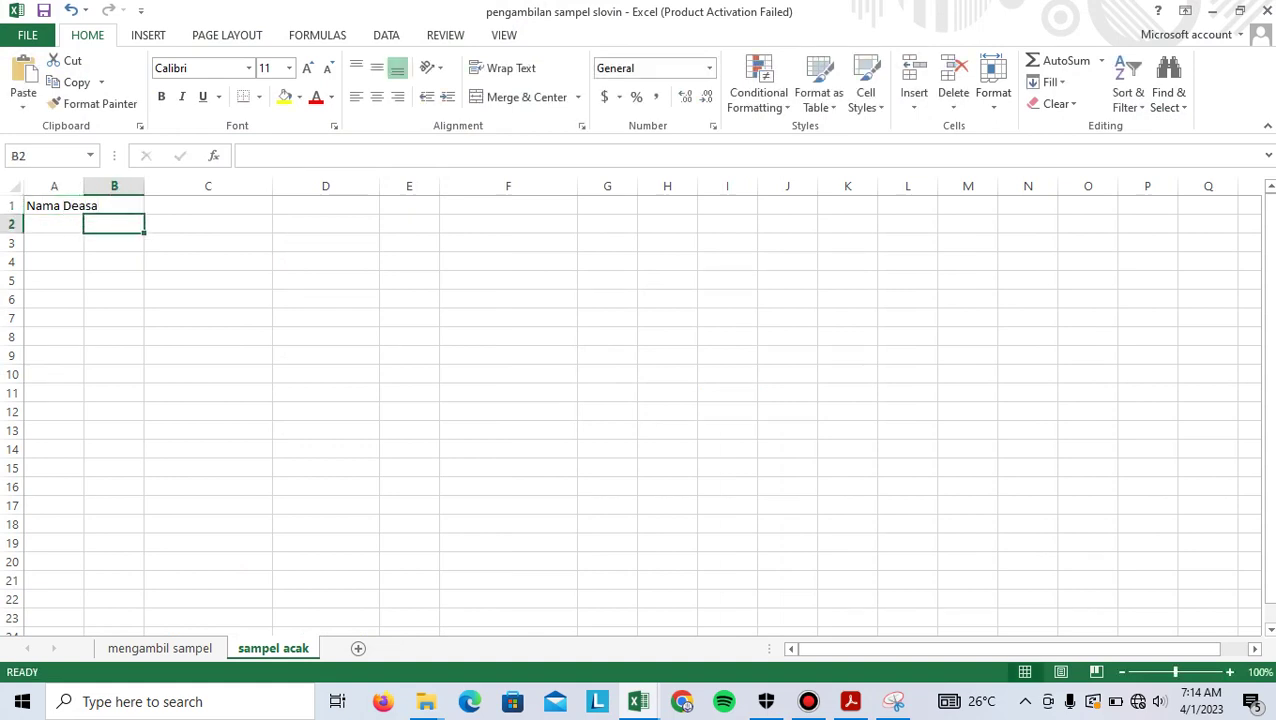
drag(84, 186, 102, 186)
Enter the headings "Kode" in B1 and "Sampel" in C1
click(132, 205)
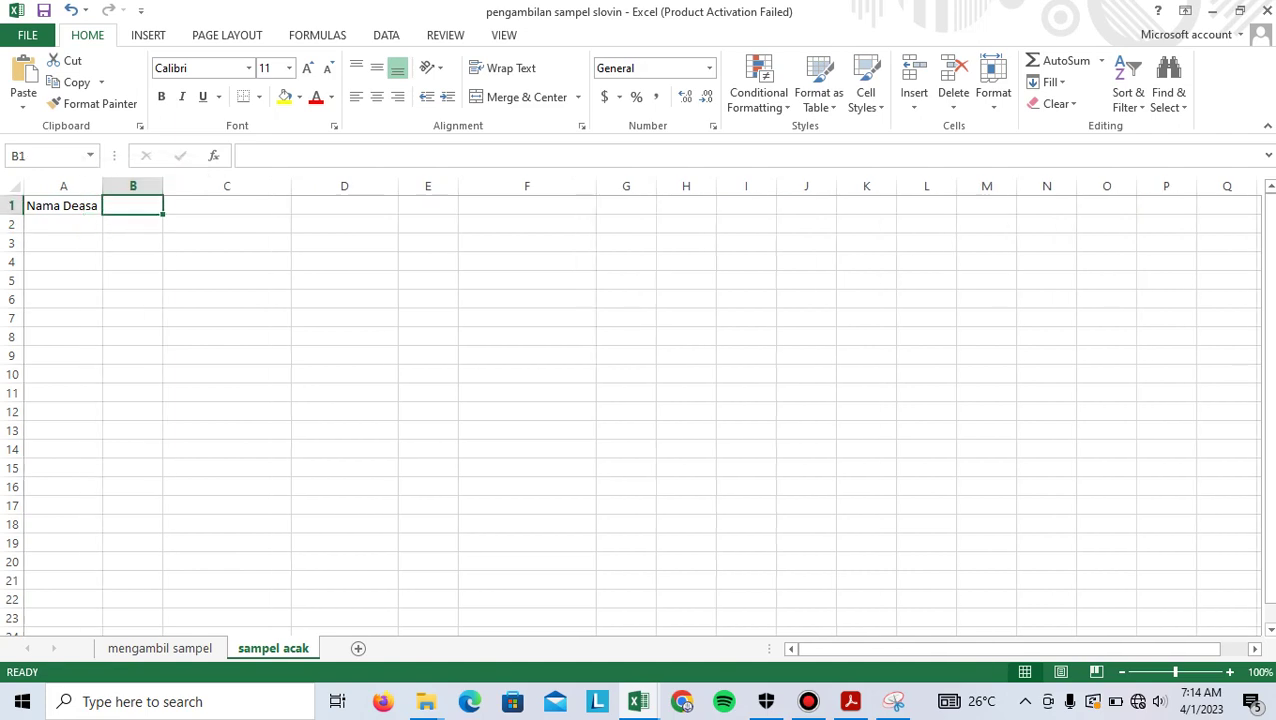
text(Kode)
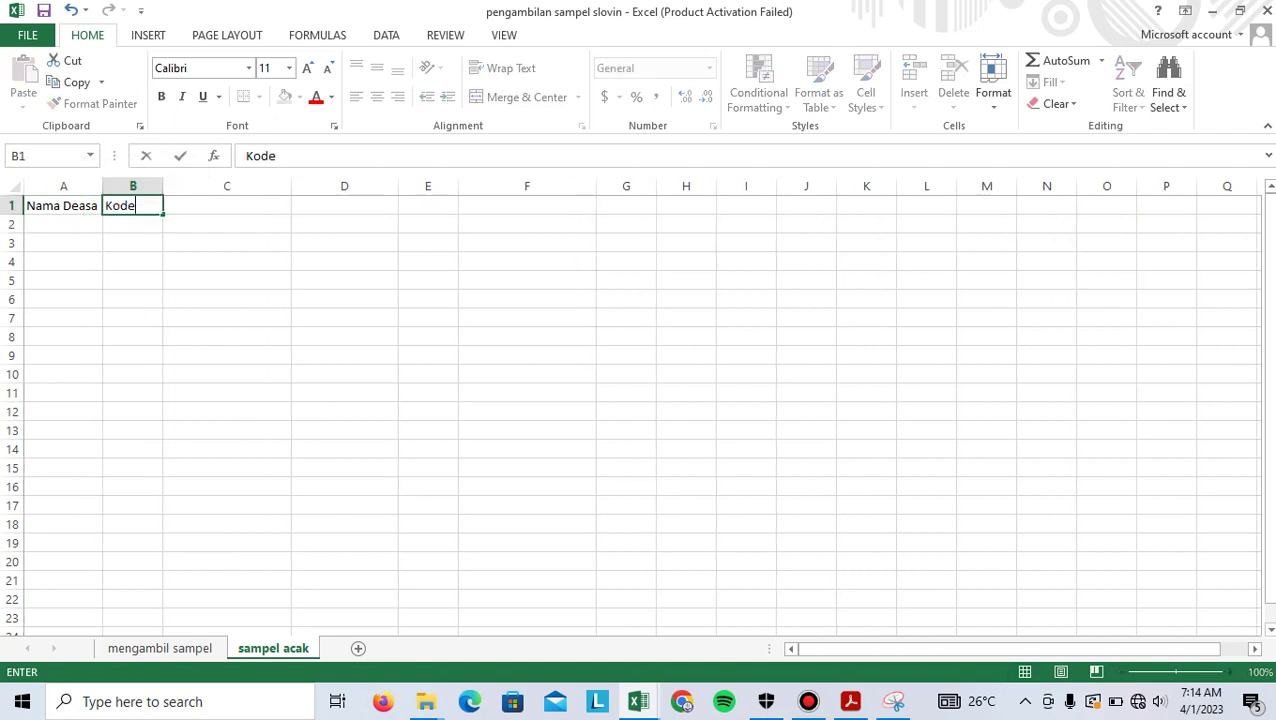
key(Tab)
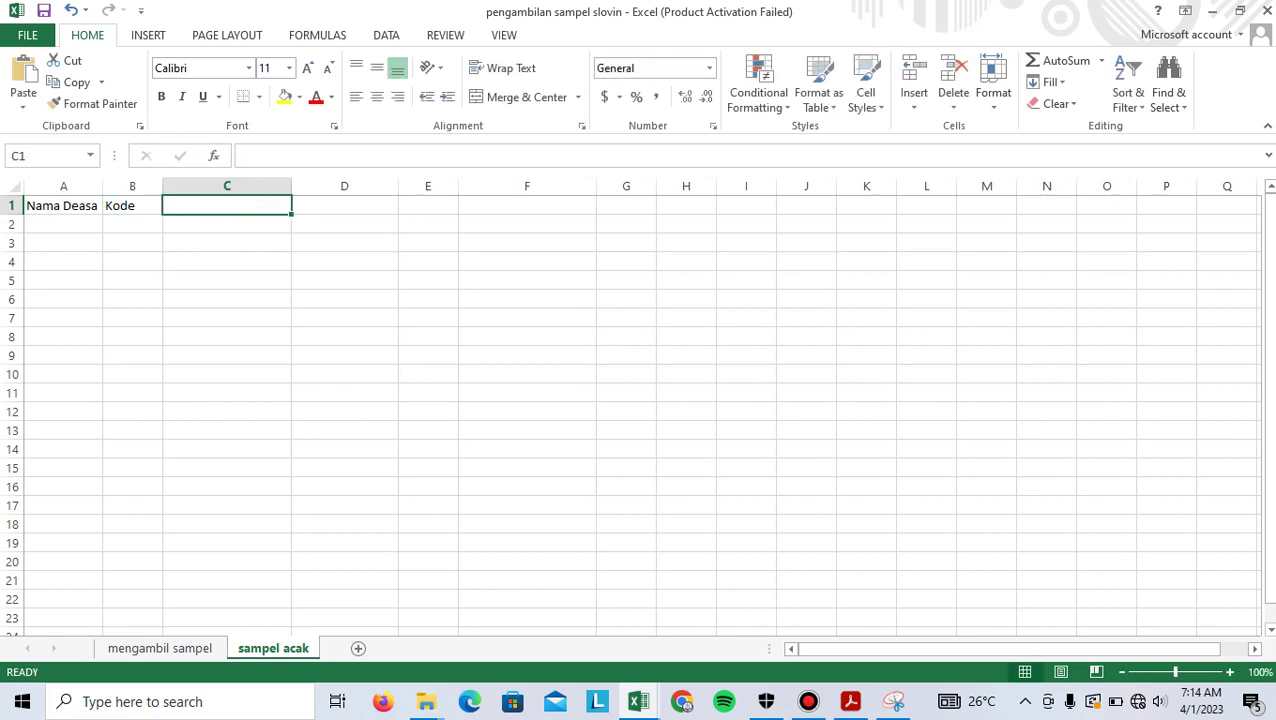
text(Sampel)
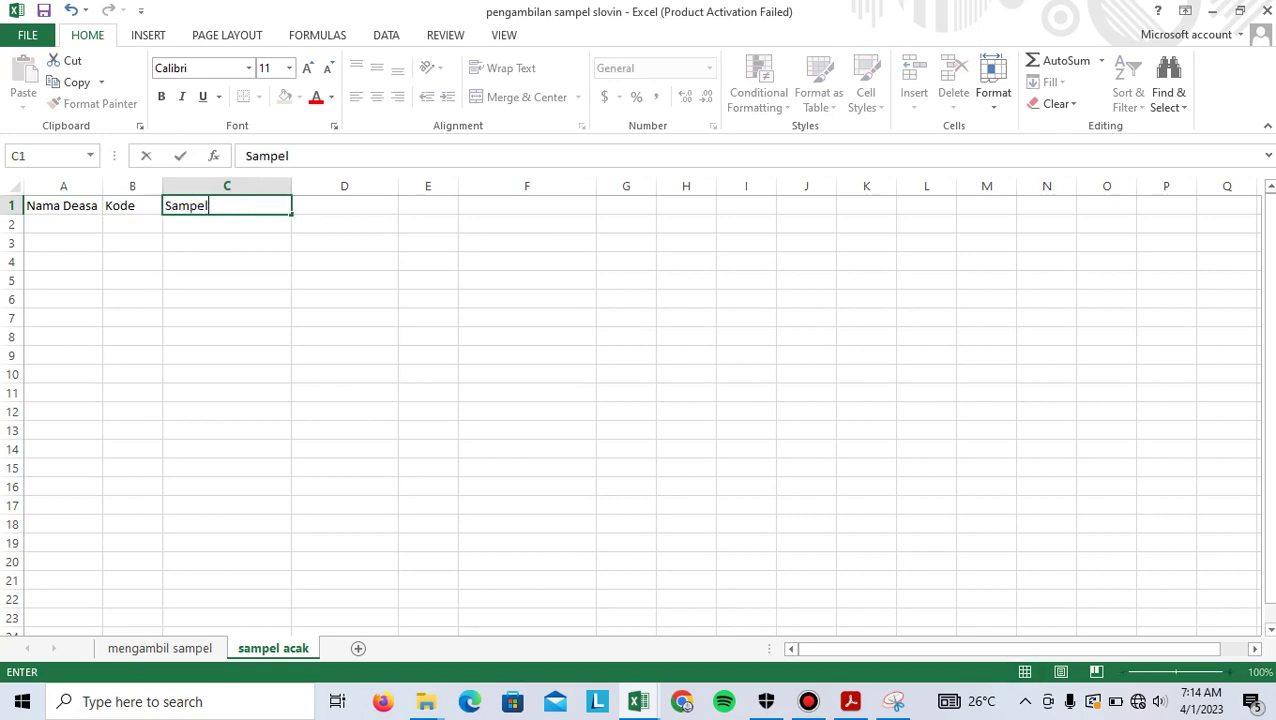
key(Return)
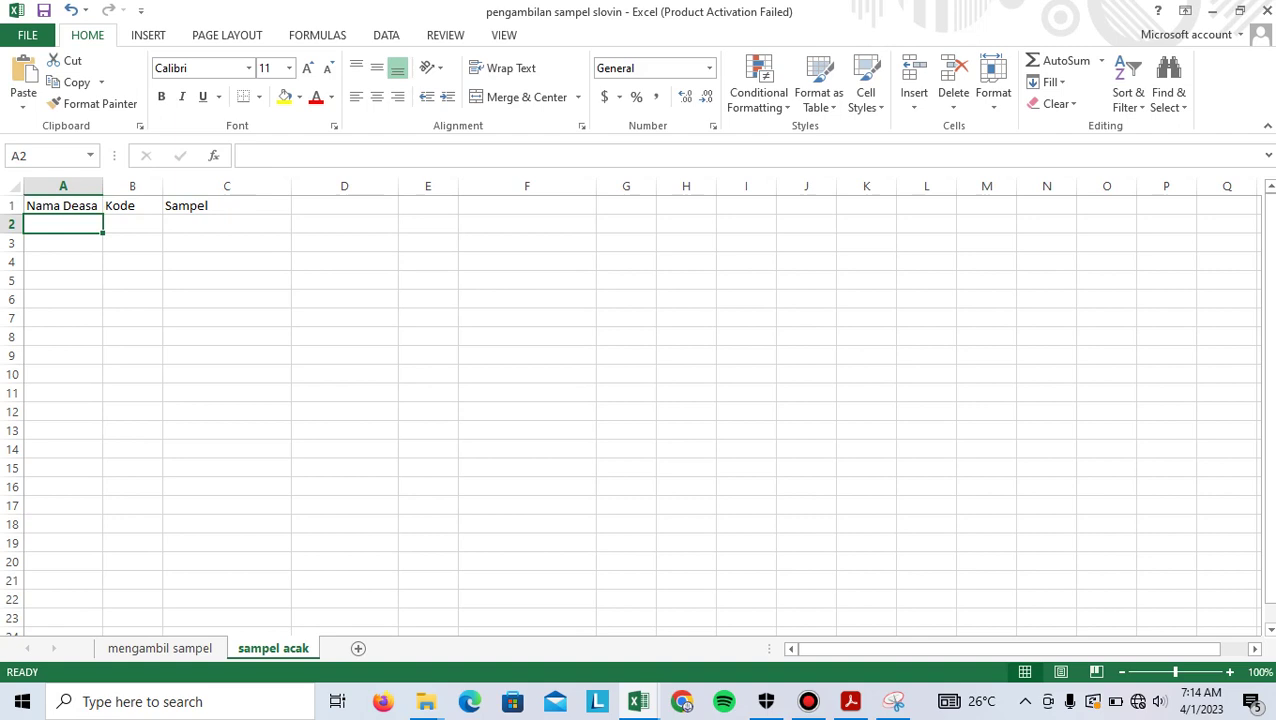
Enter the first two village names, Desa1 in A2 and Desa2 in A3
text(Desa)
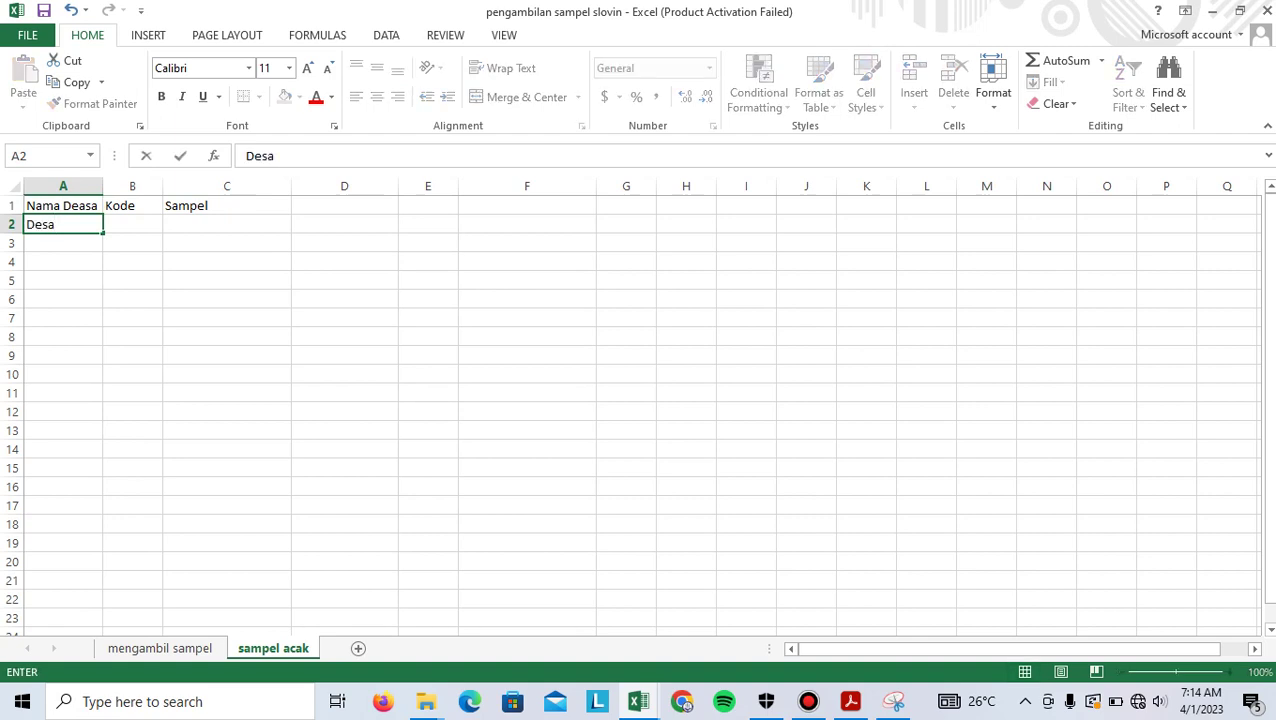
text(1)
key(Return)
text(D)
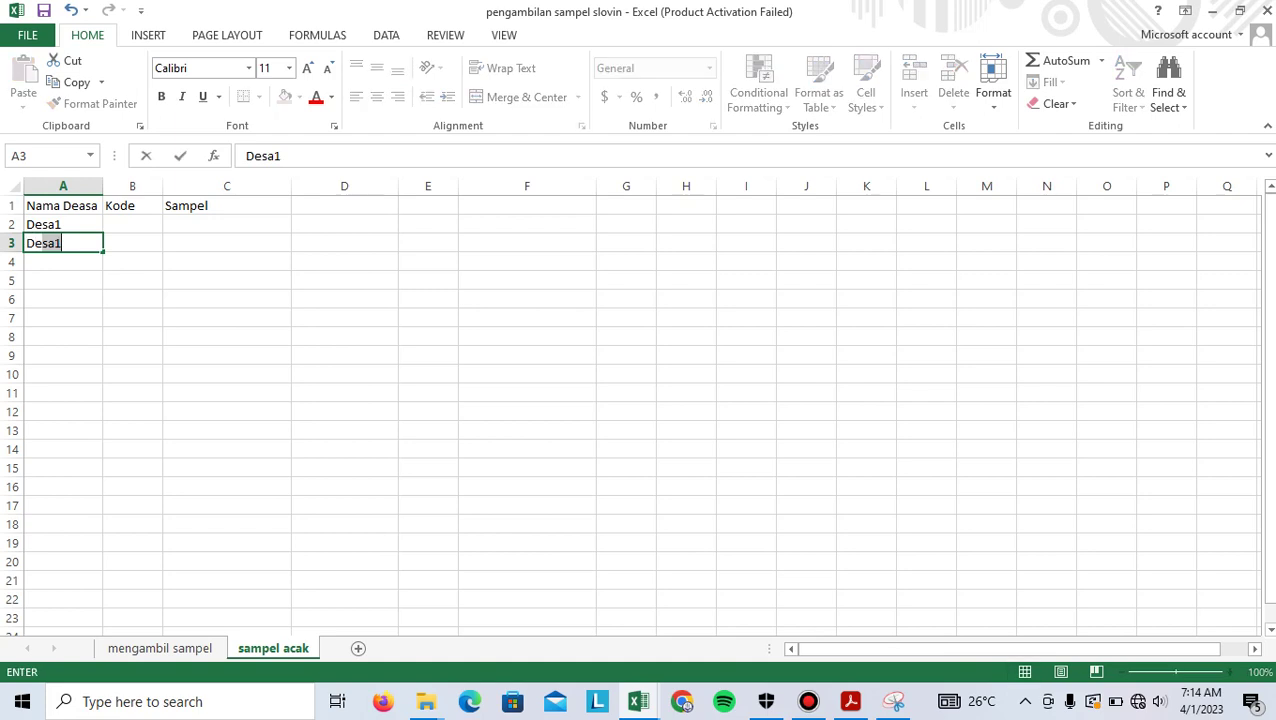
text(esa2)
key(Return)
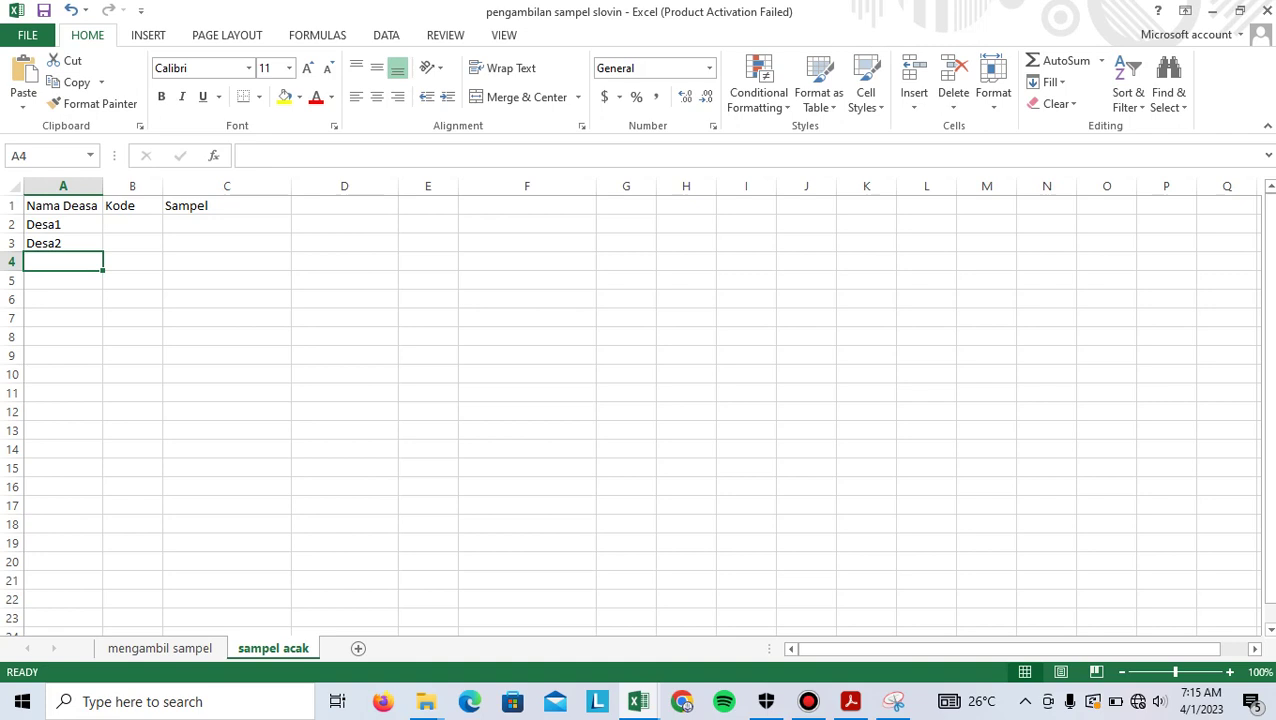
Extend the village name series from A2:A3 down to Desa30 in A31
click(63, 224)
key(shift+Down)
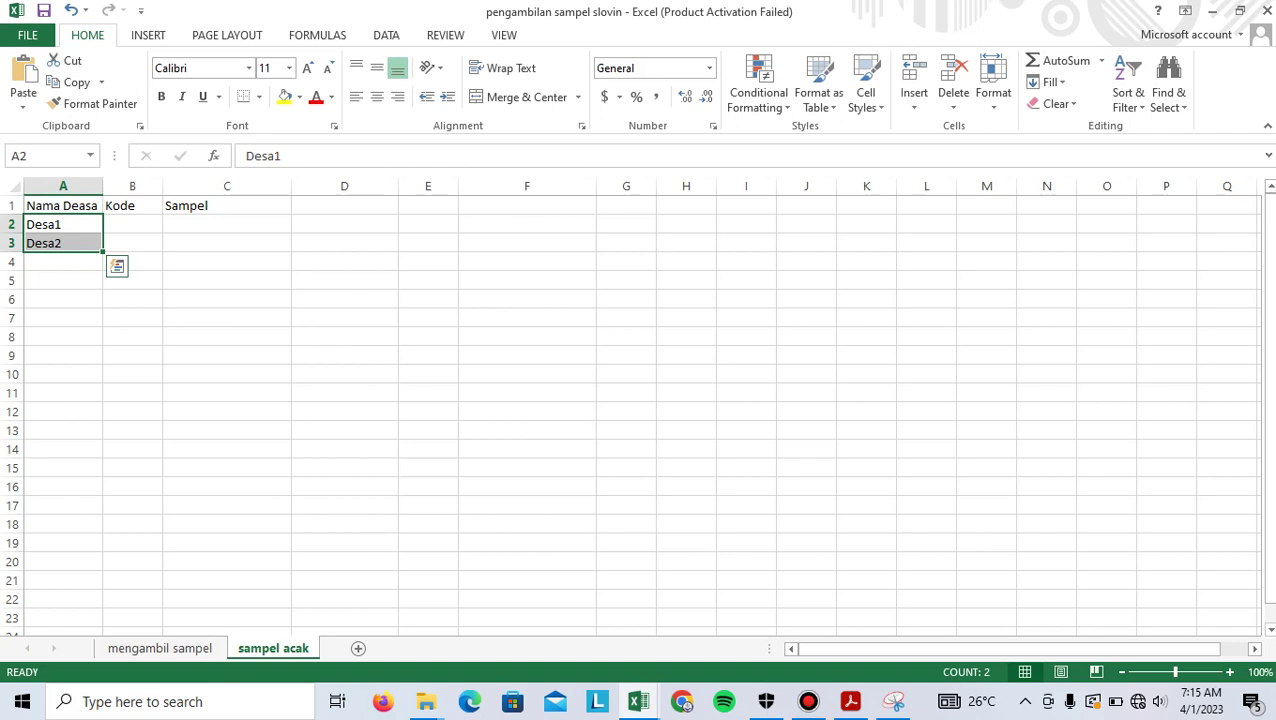
drag(102, 252, 102, 608)
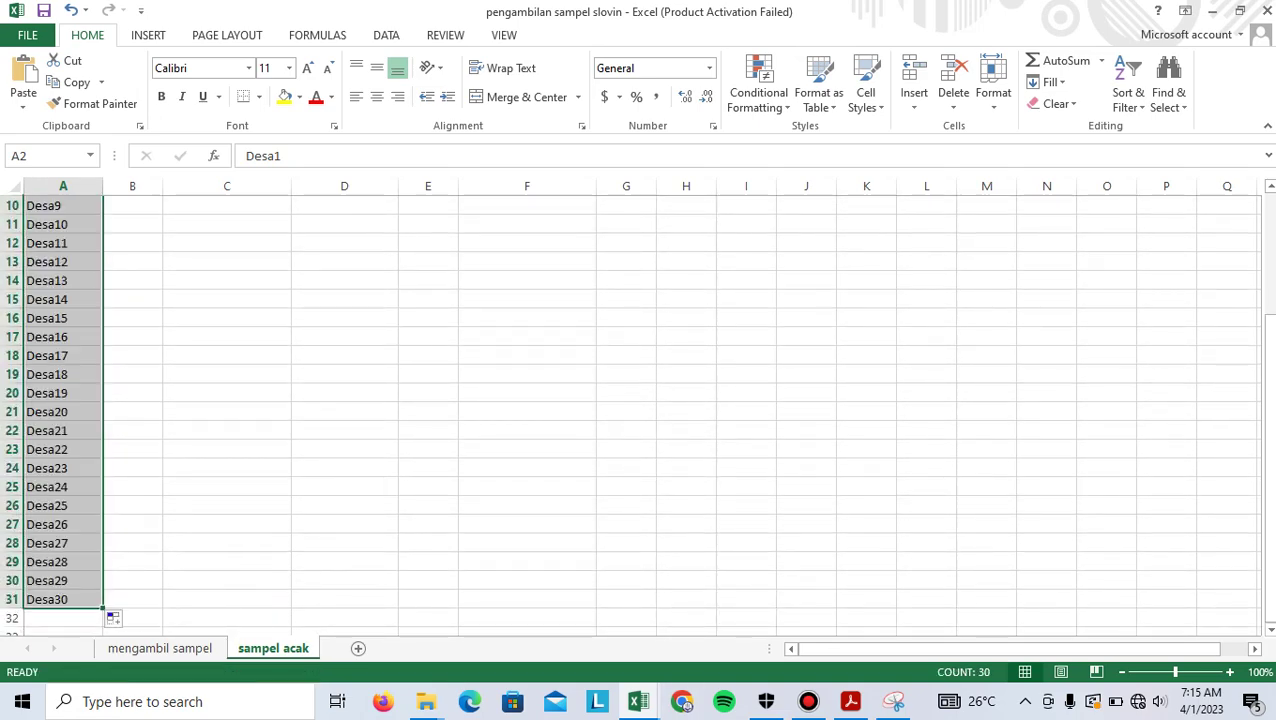
Check the random sampling exercise in the Adobe Acrobat Reader module, and return to the top of the sampel acak sheet in Excel
click(850, 701)
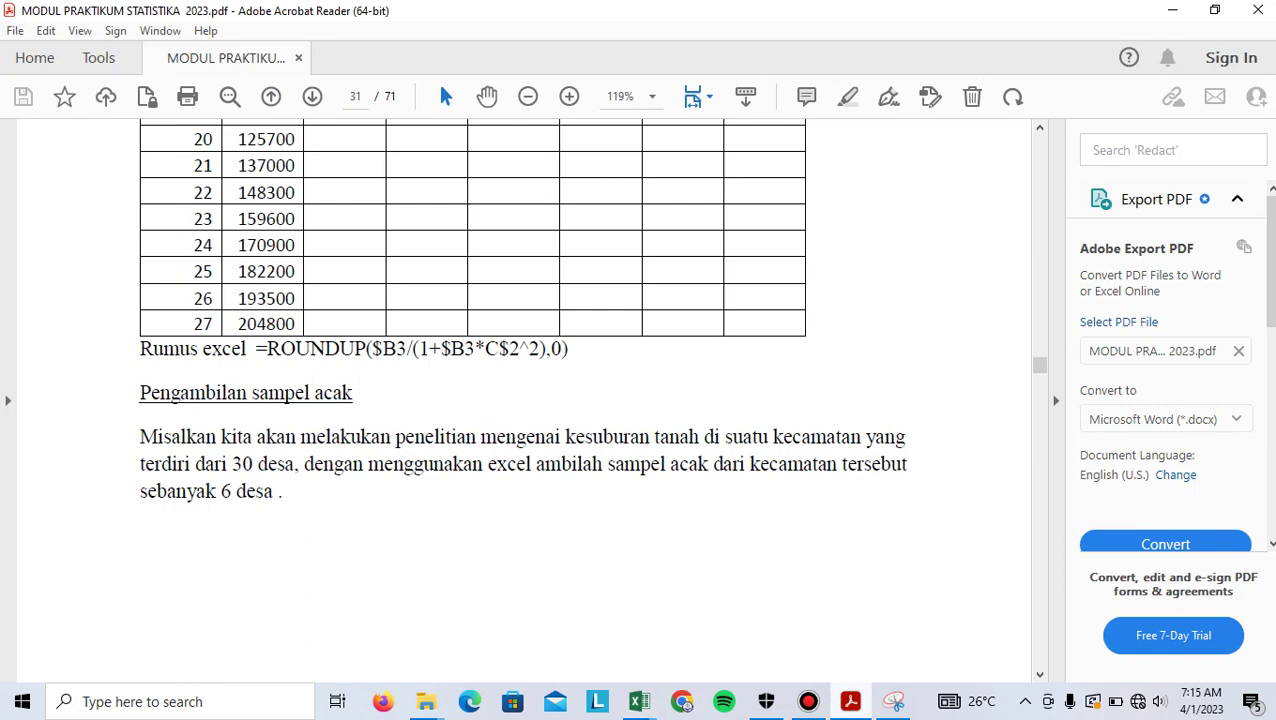
key(alt+Tab)
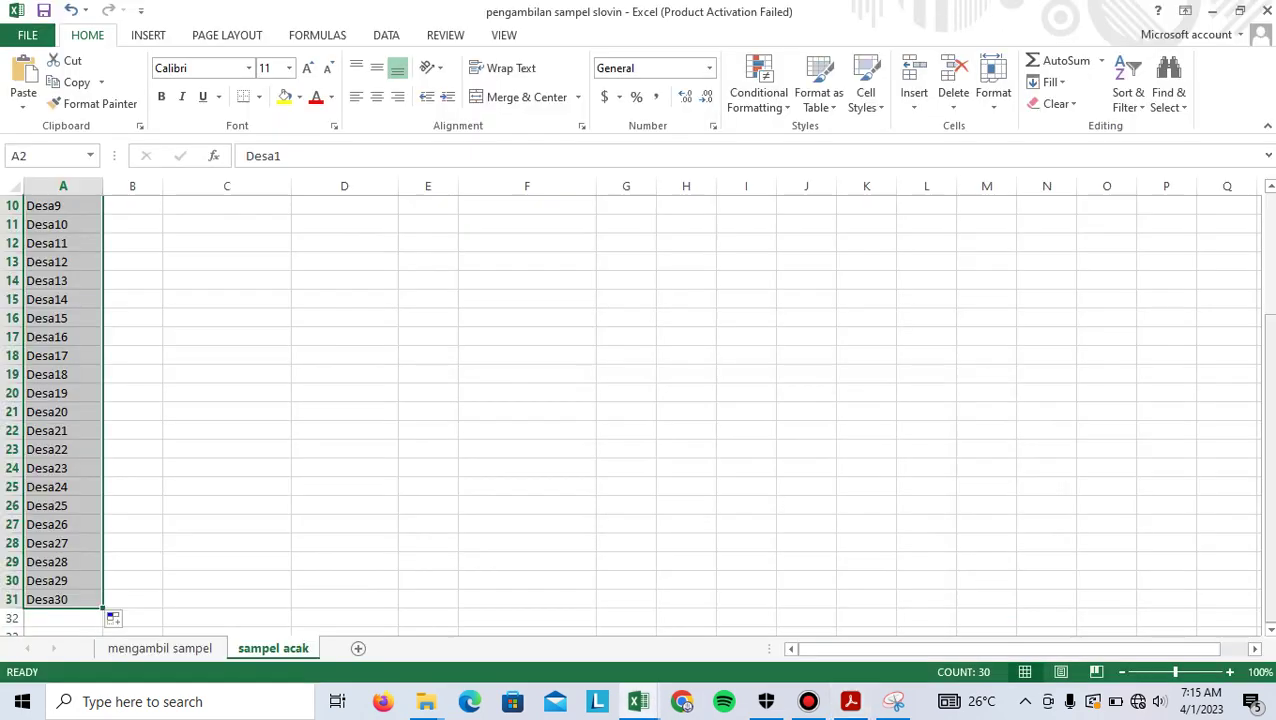
scroll(640, 400, up, 3)
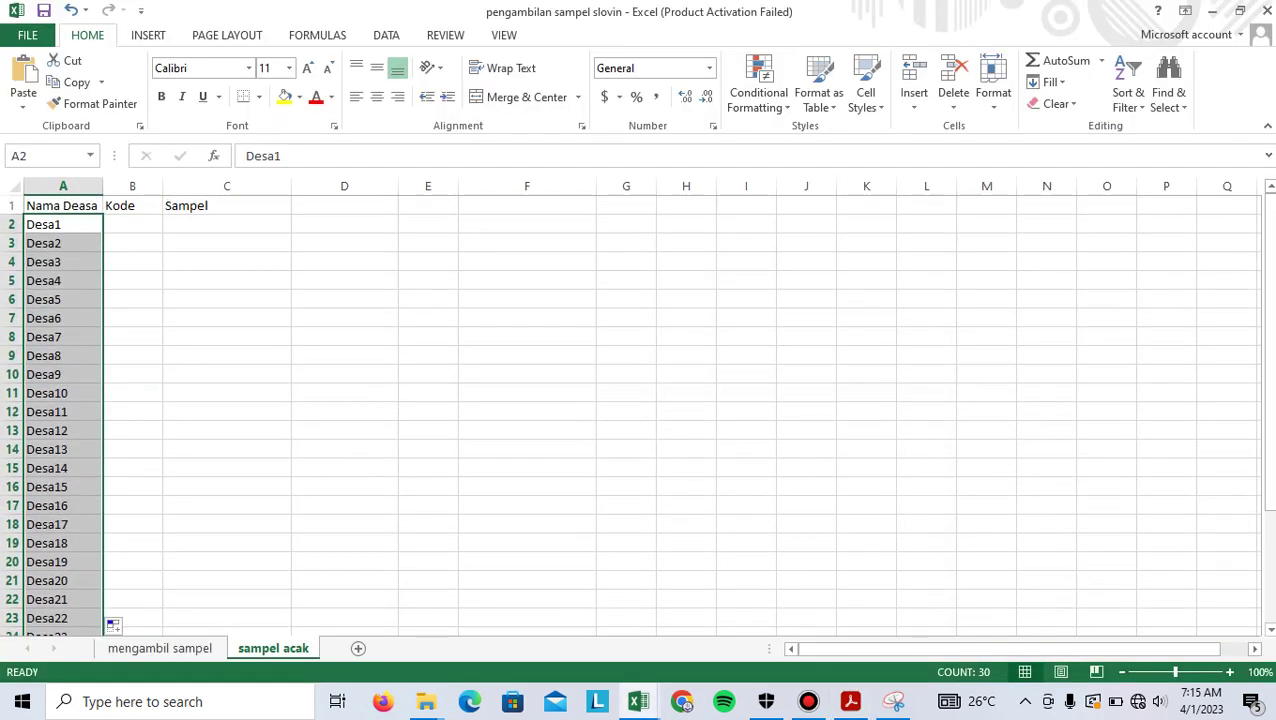
Enter =RAND() in B2 and fill it down the Kode column to B31
click(132, 224)
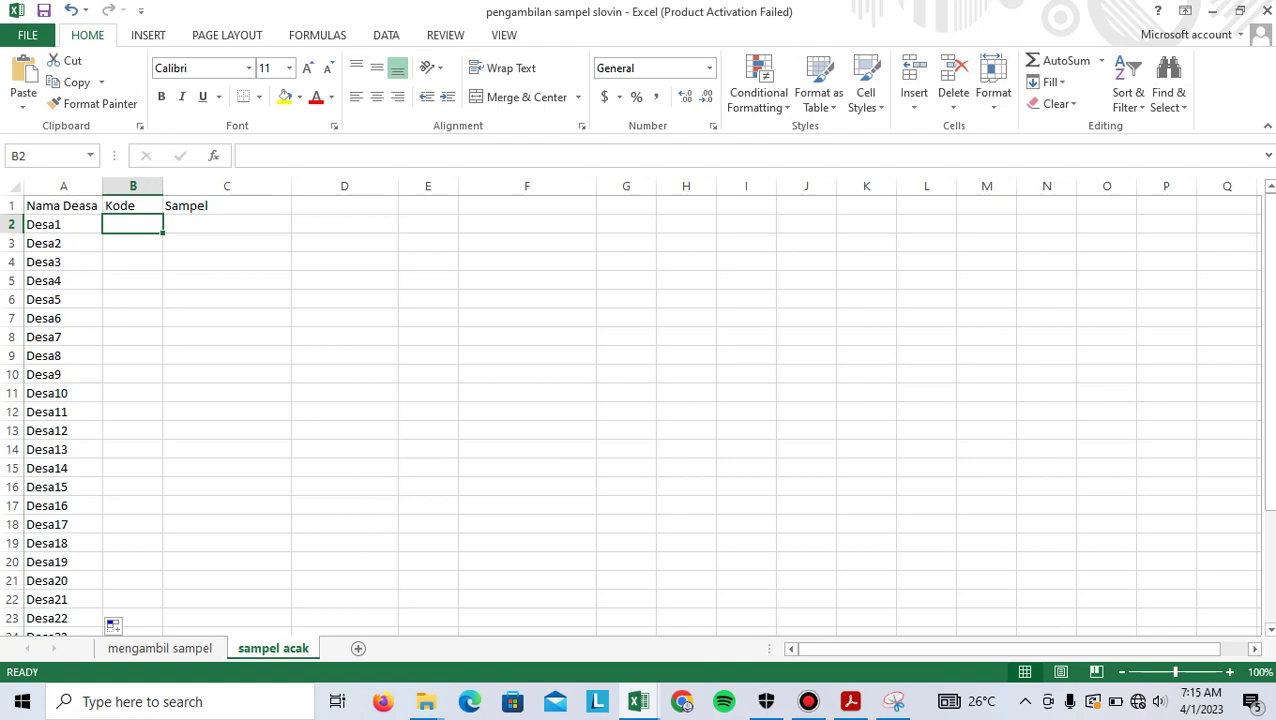
text(=rand)
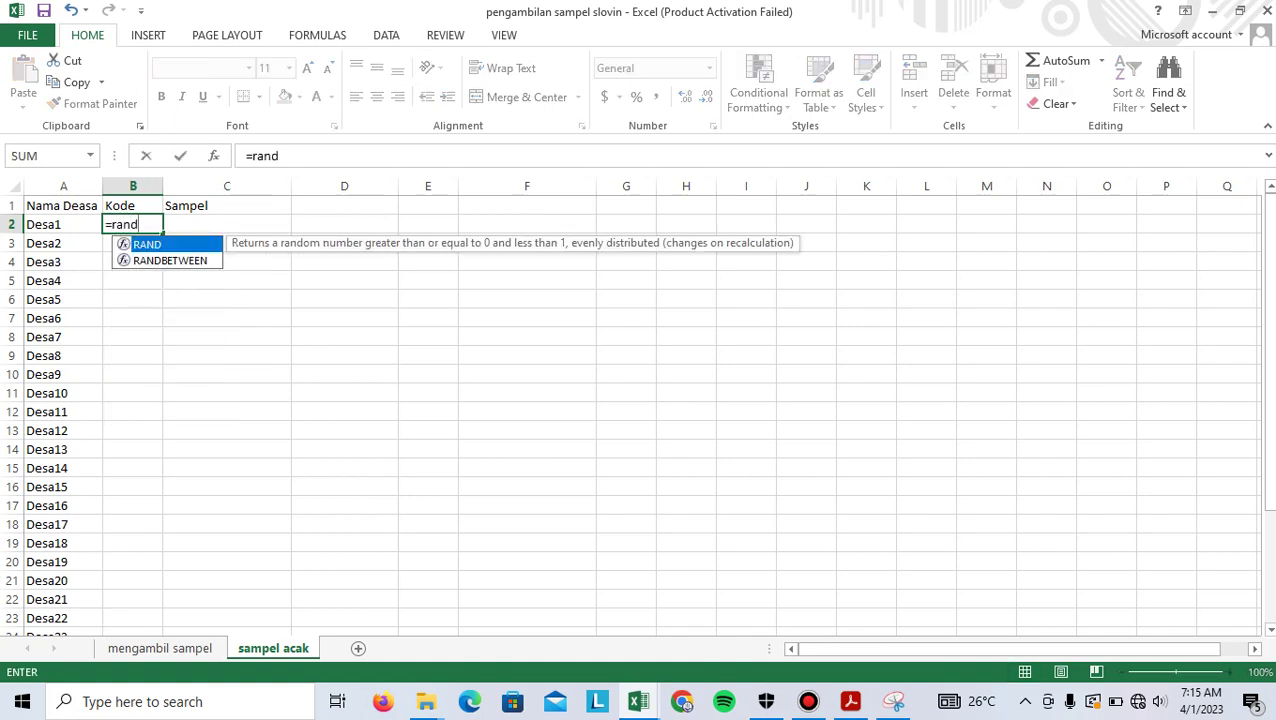
key(Tab)
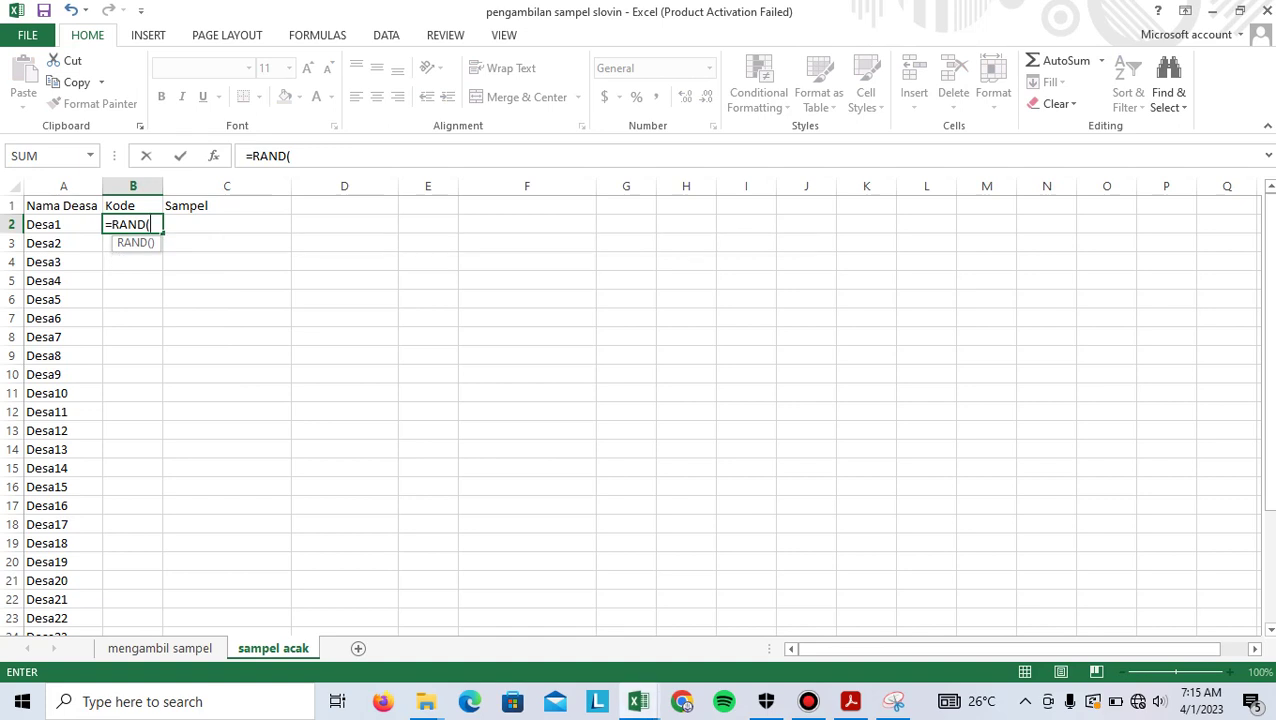
text())
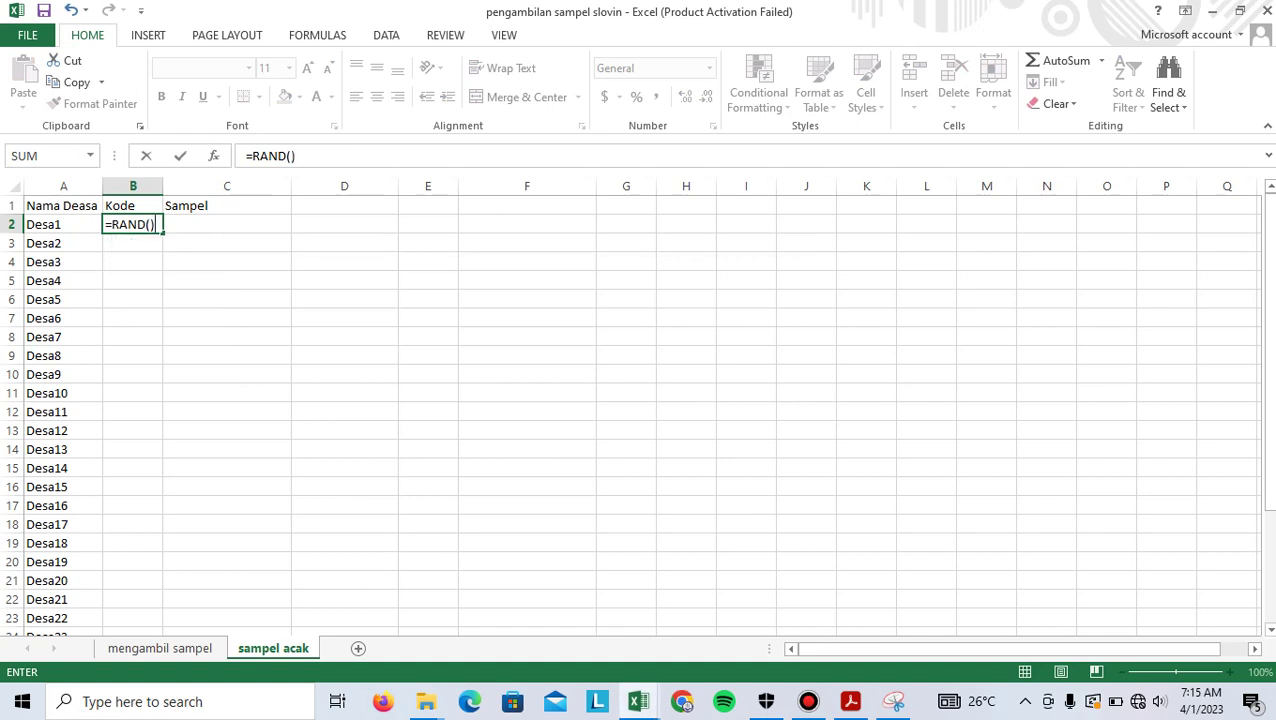
key(Return)
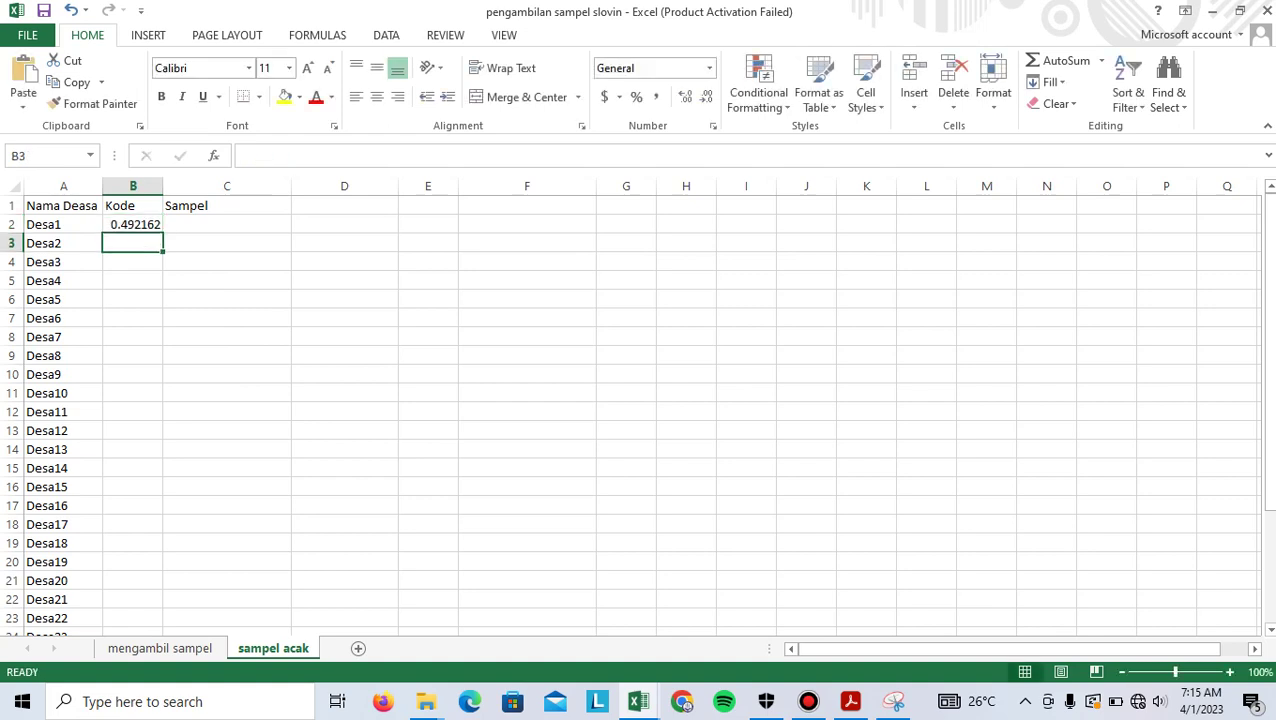
click(132, 224)
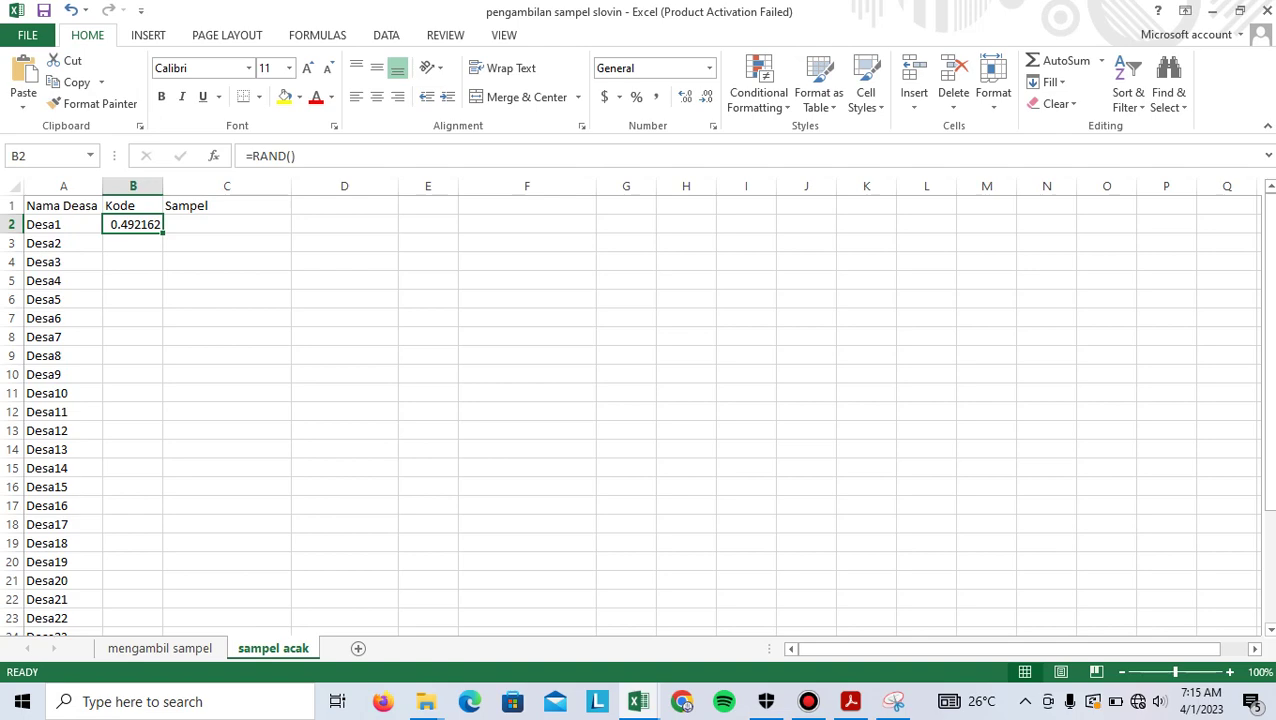
drag(162, 233, 160, 620)
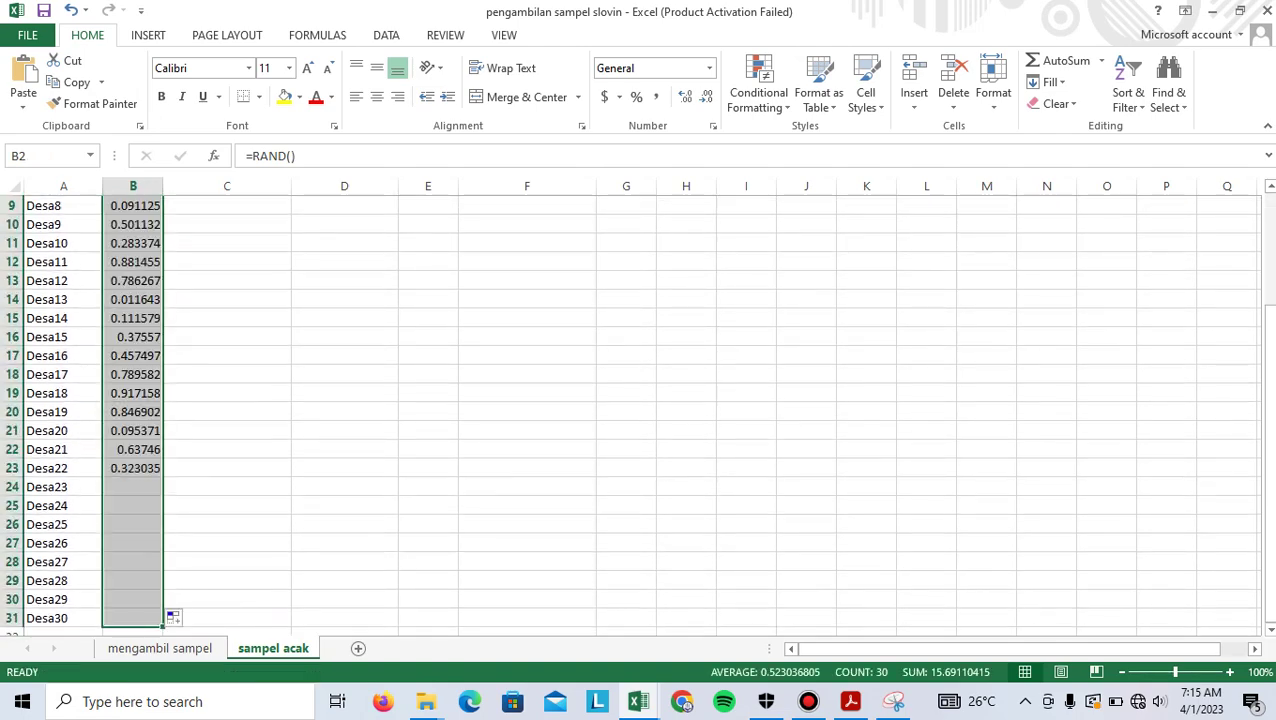
Start an INDEX formula in C2 with the village names A2:A31 as its array
scroll(640, 410, up, 3)
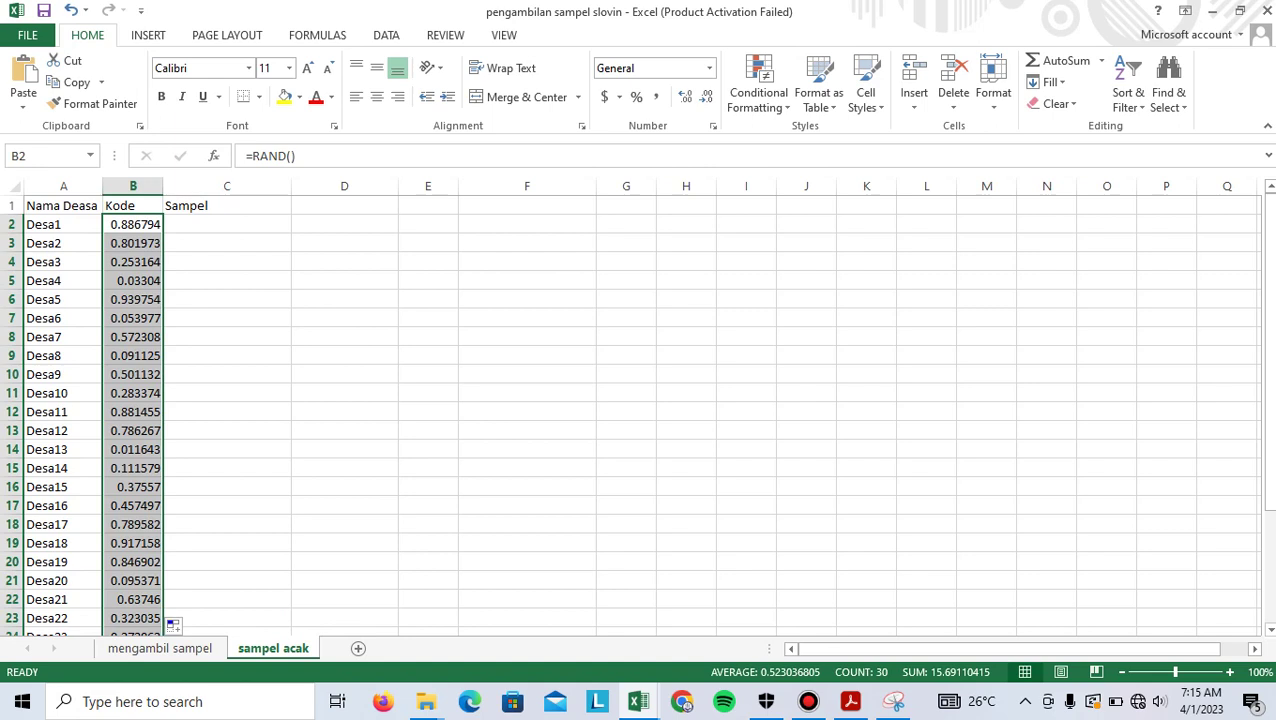
click(226, 224)
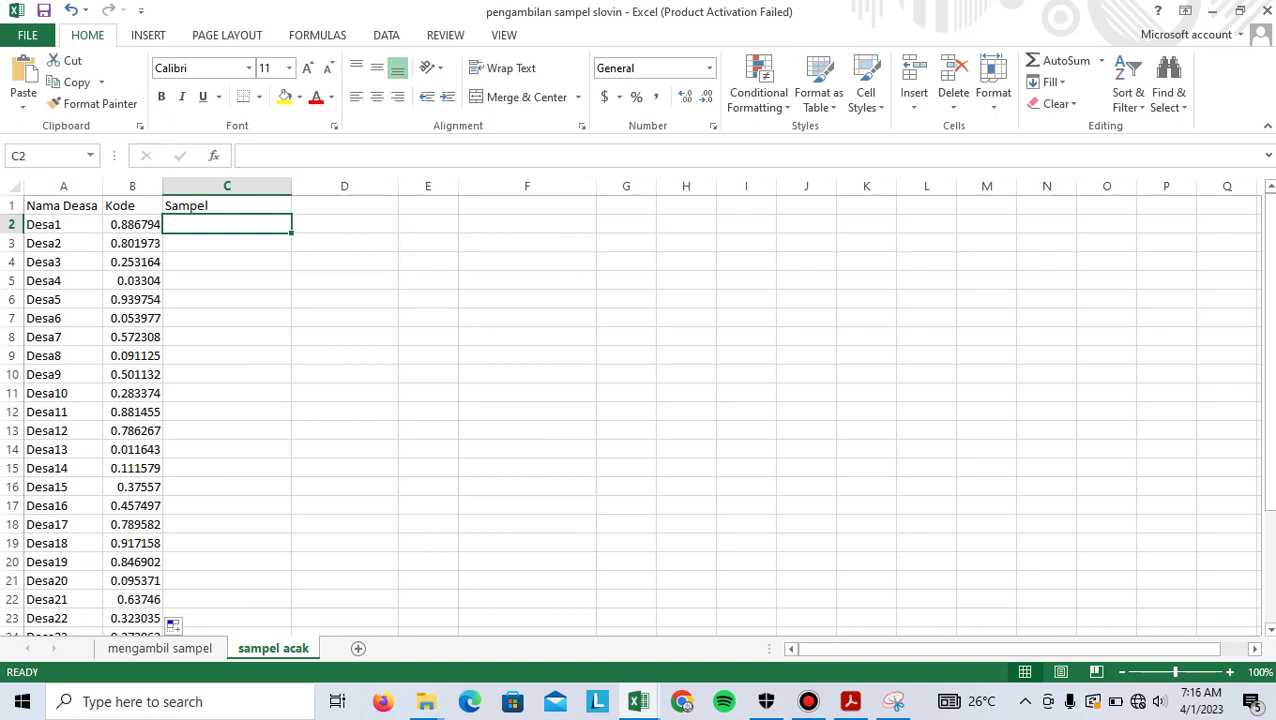
text(=i)
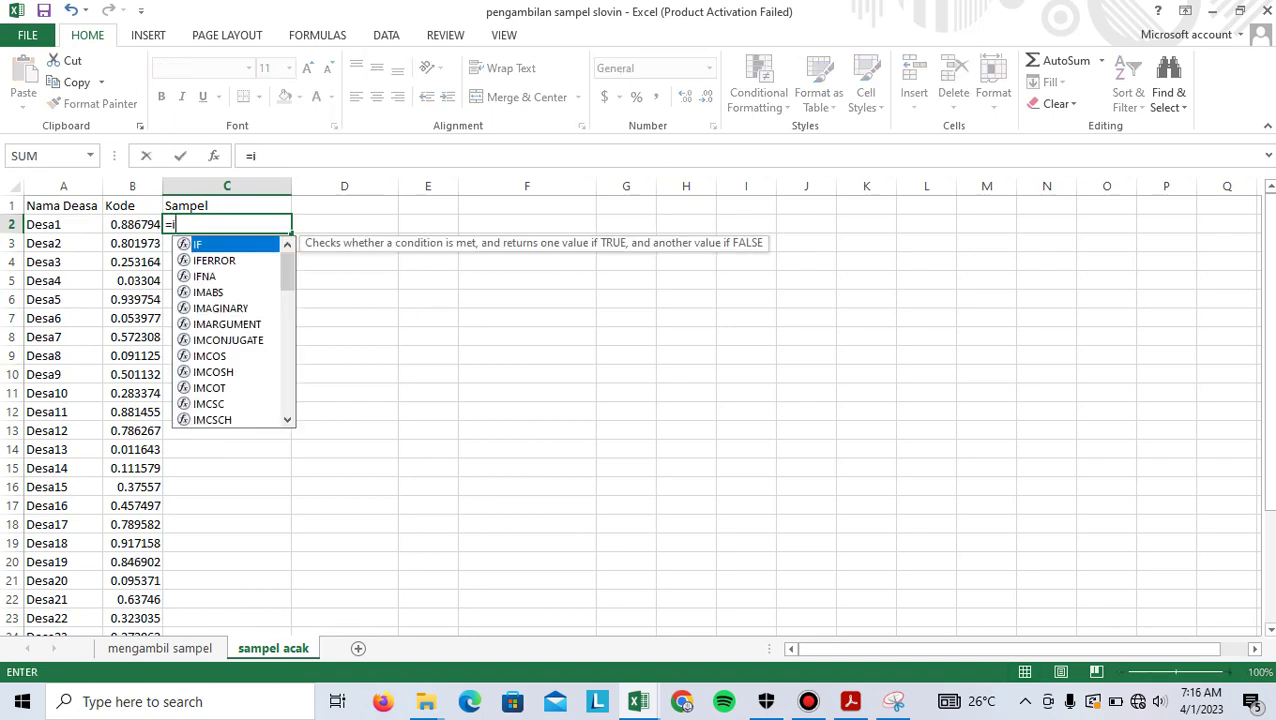
text(ndex)
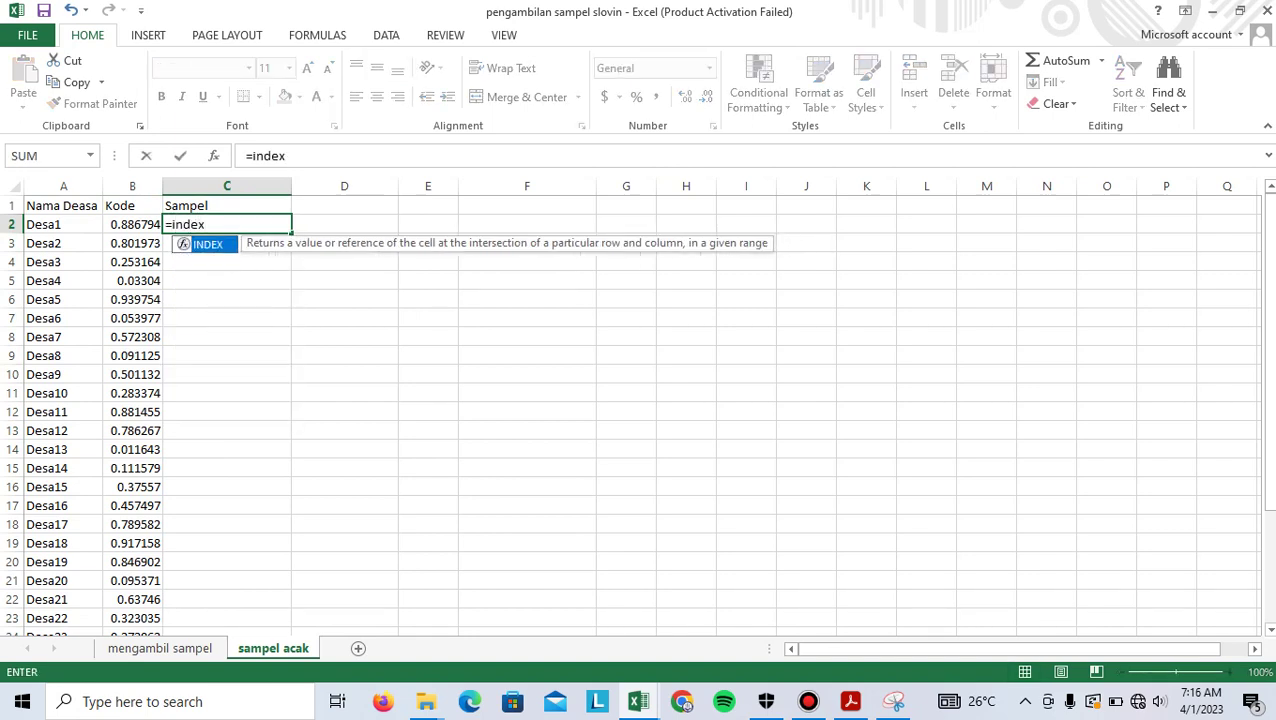
key(Tab)
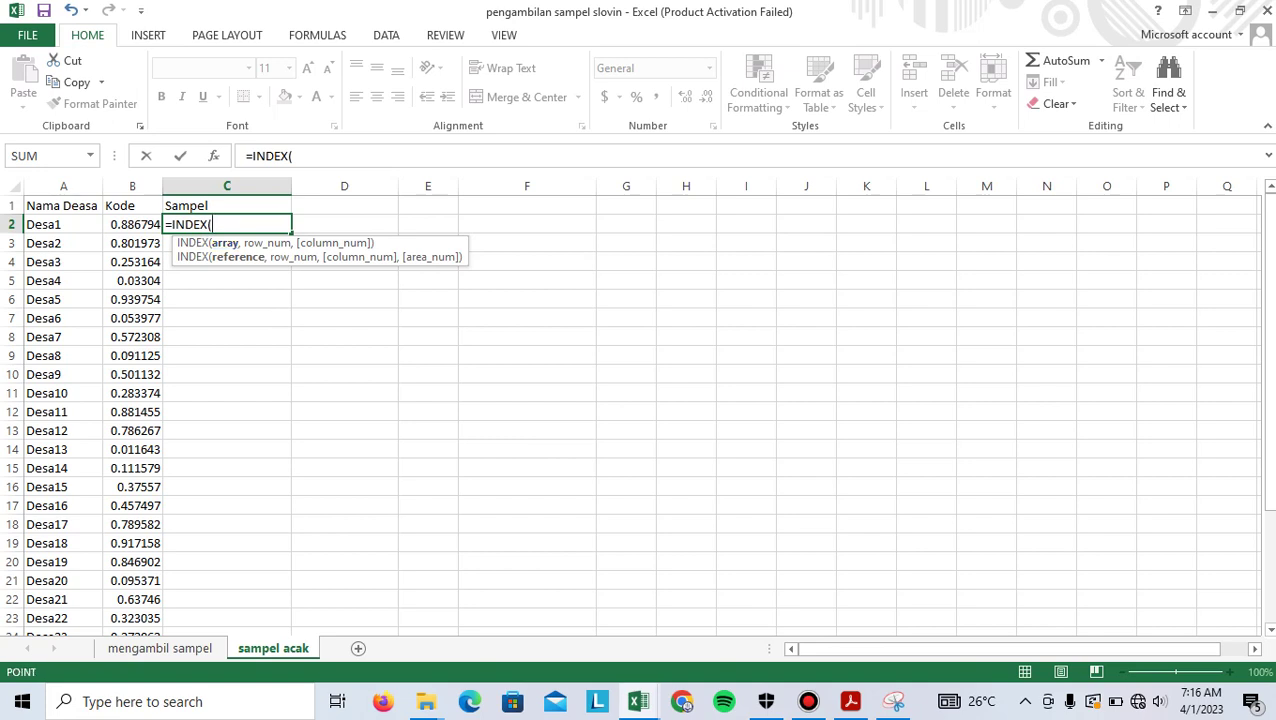
drag(60, 226, 60, 604)
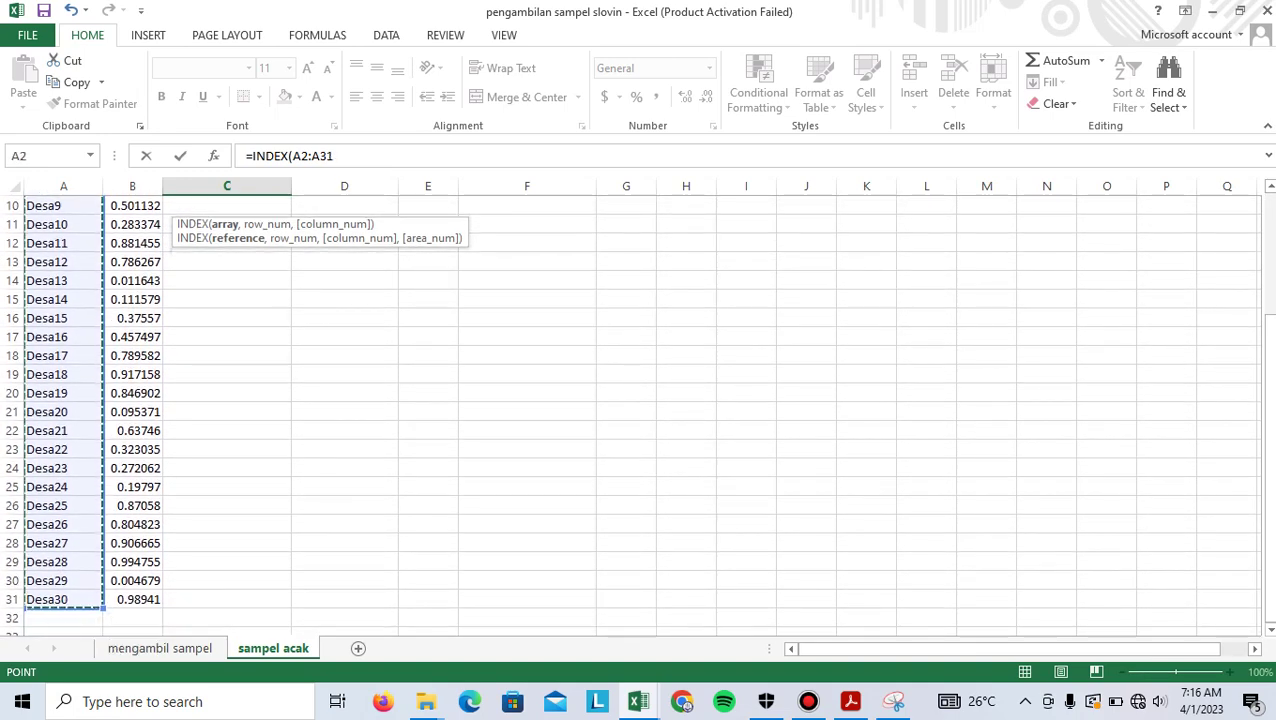
scroll(632, 415, up, 2)
scroll(631, 415, up, 1)
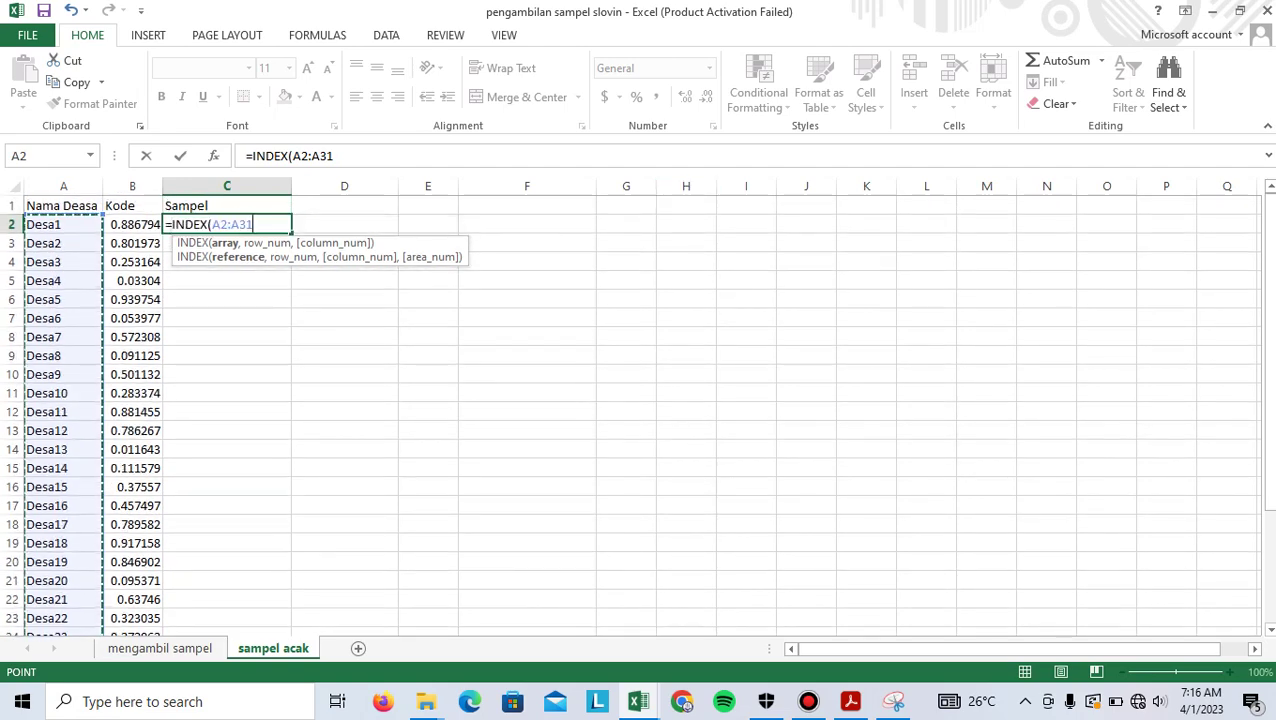
text(,)
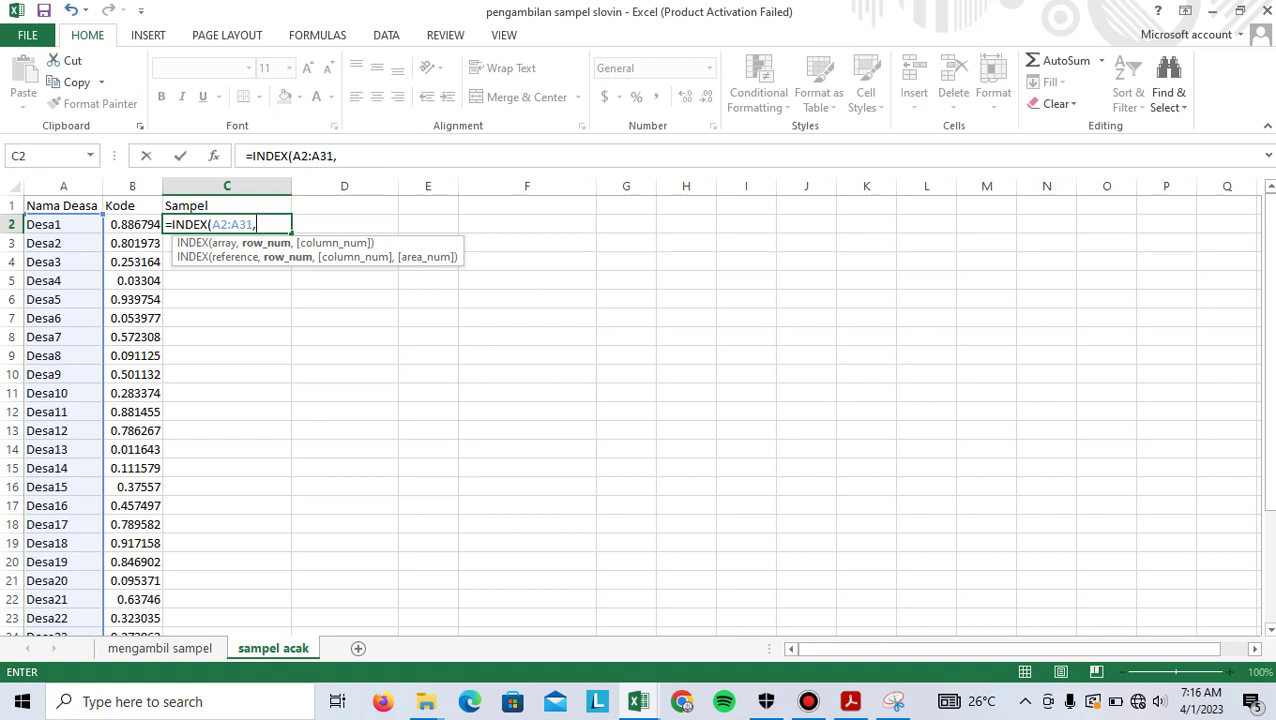
Add RANK(B2,B2:B31) as the row number argument of the INDEX formula in C2
text(ran)
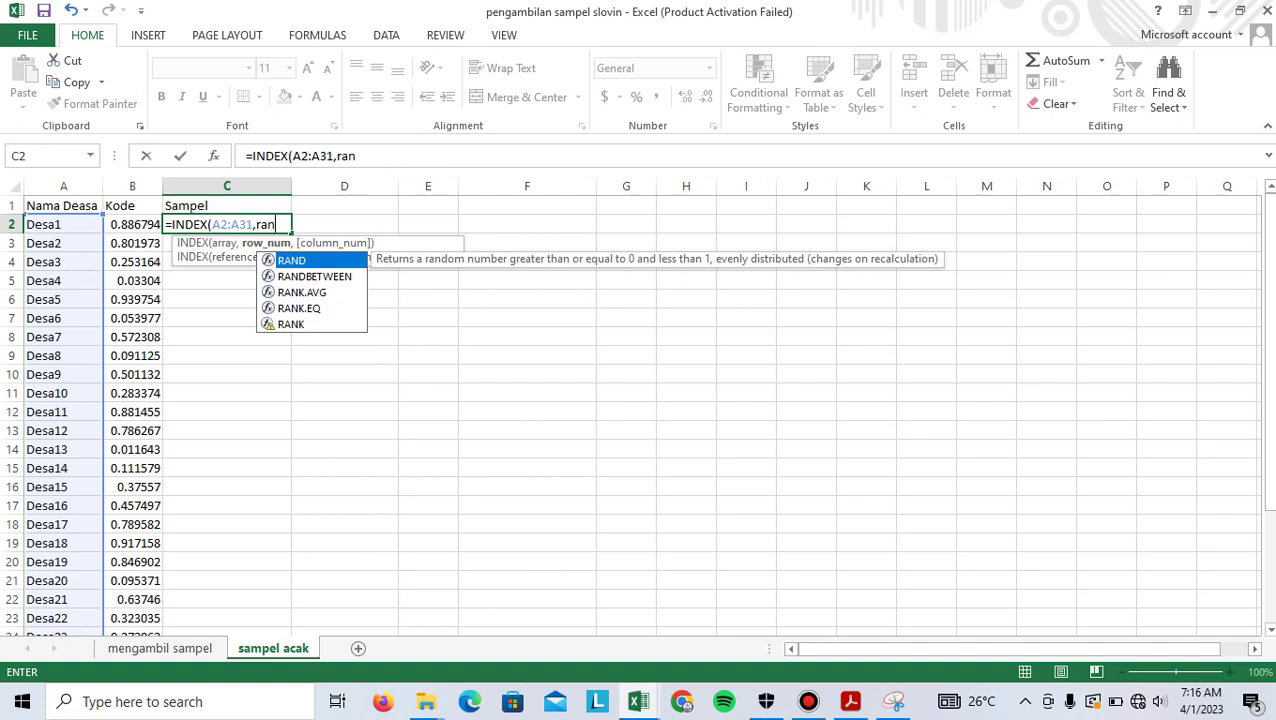
key(Up)
key(Tab)
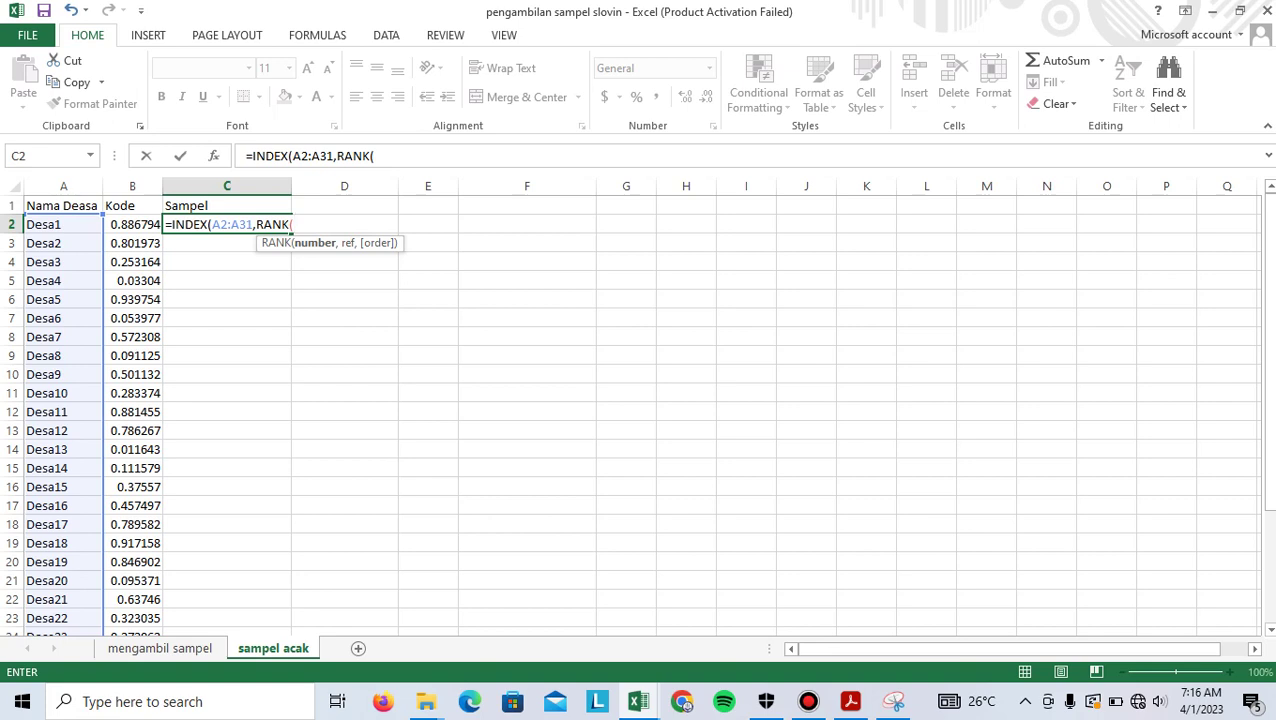
click(132, 224)
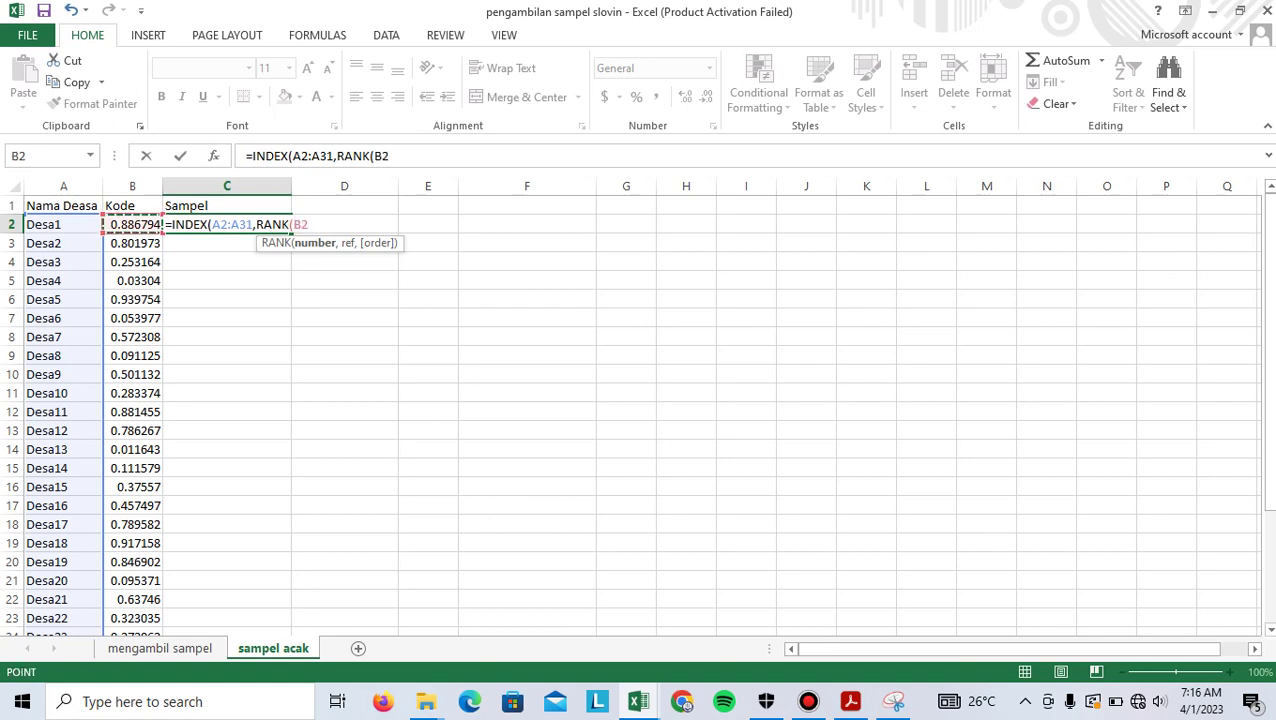
text(,)
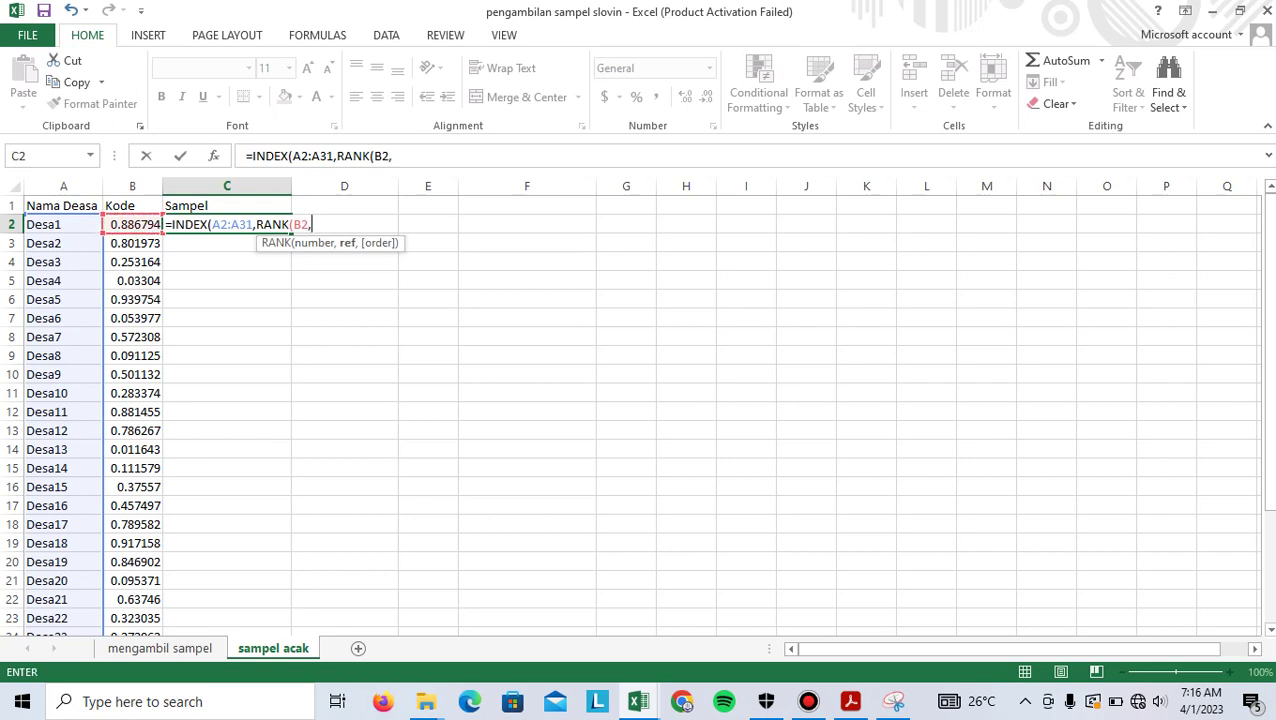
click(132, 224)
drag(132, 224, 160, 607)
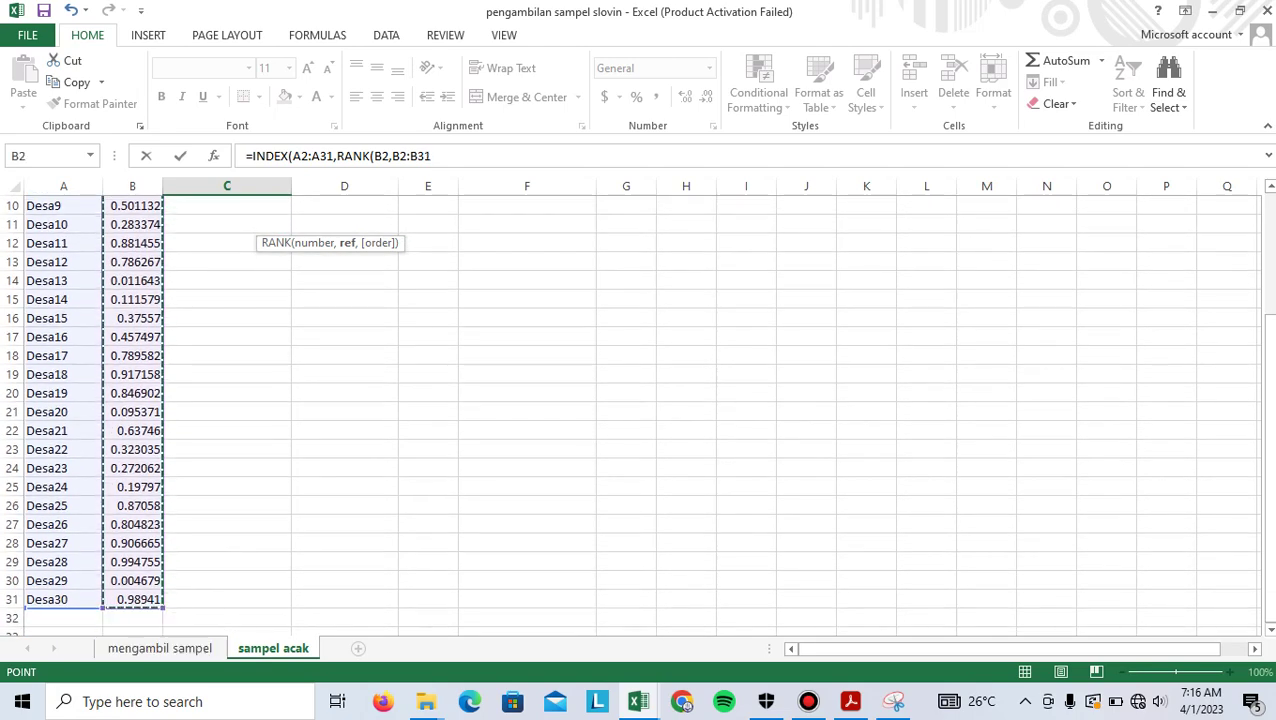
drag(1268, 467, 1268, 350)
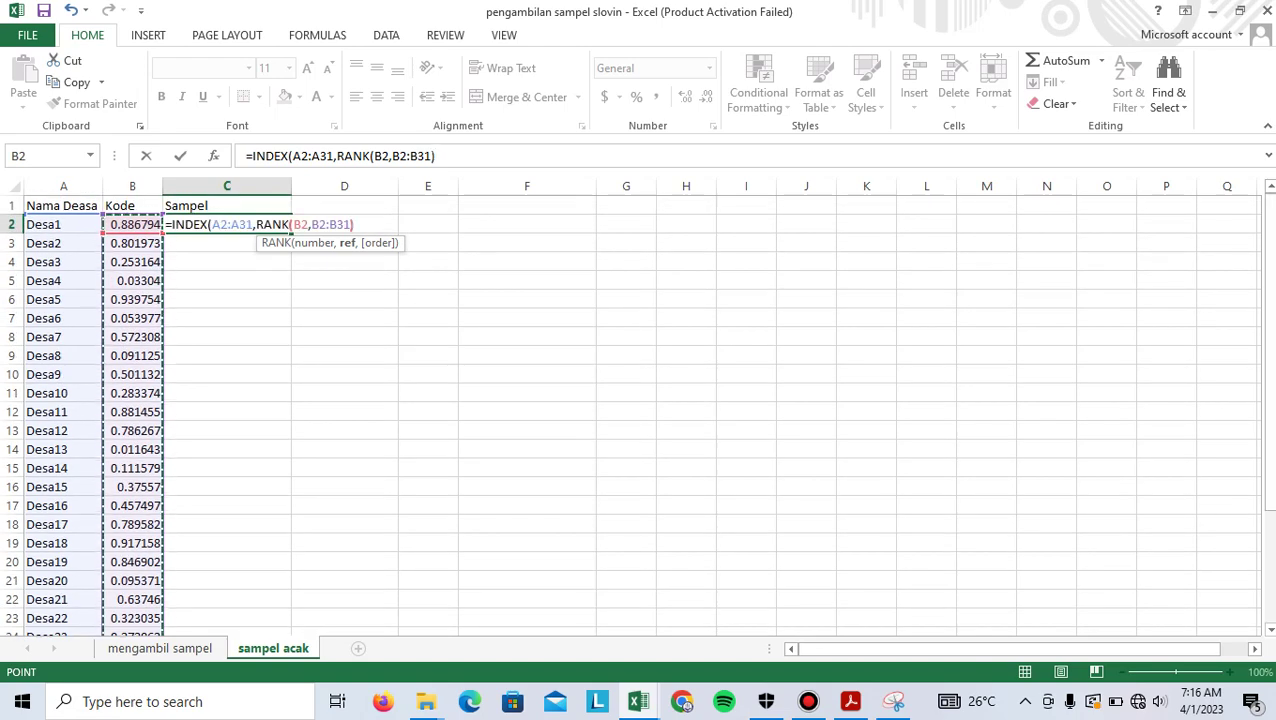
text())
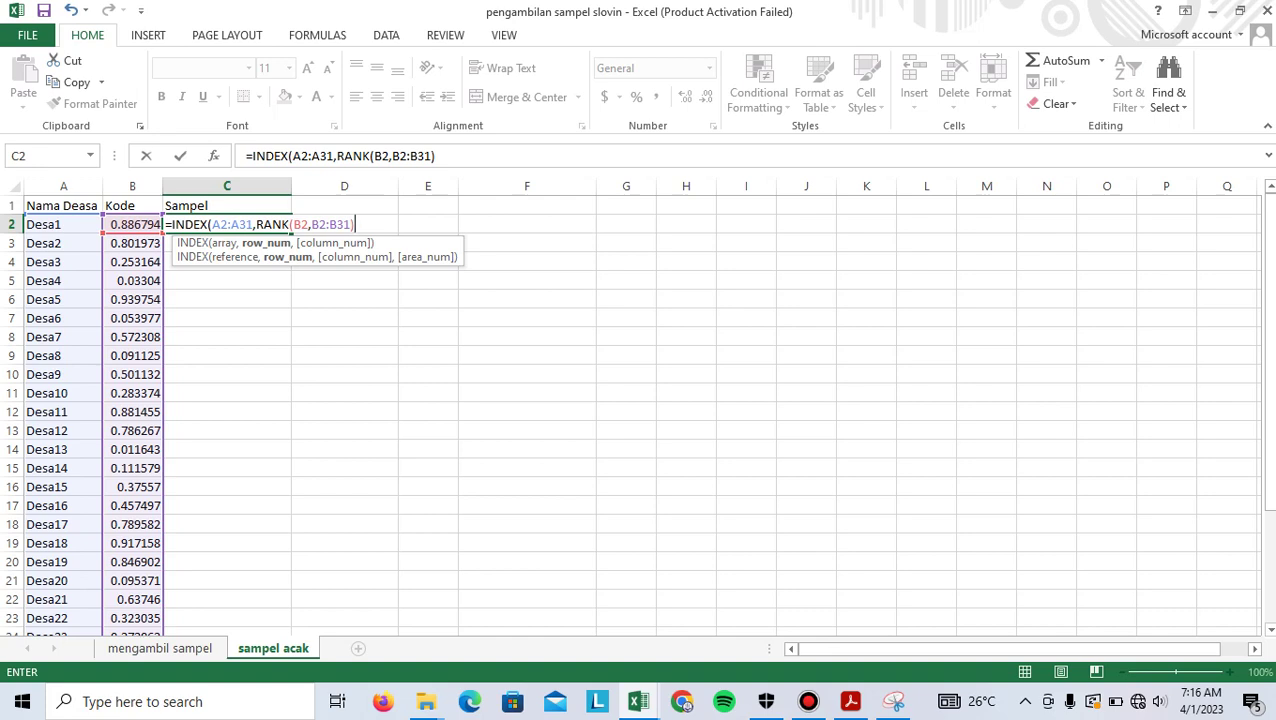
Make the INDEX array reference absolute as $A$2:$A$31 in the C2 formula
click(212, 224)
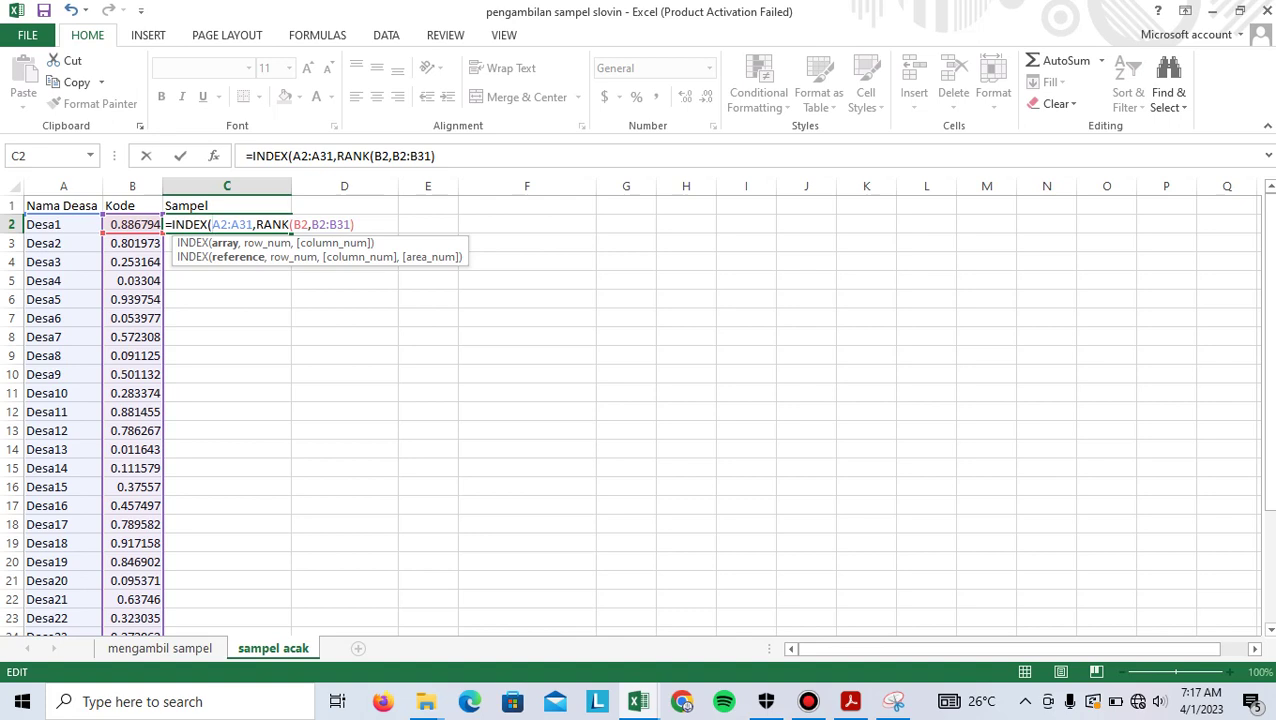
key(F4)
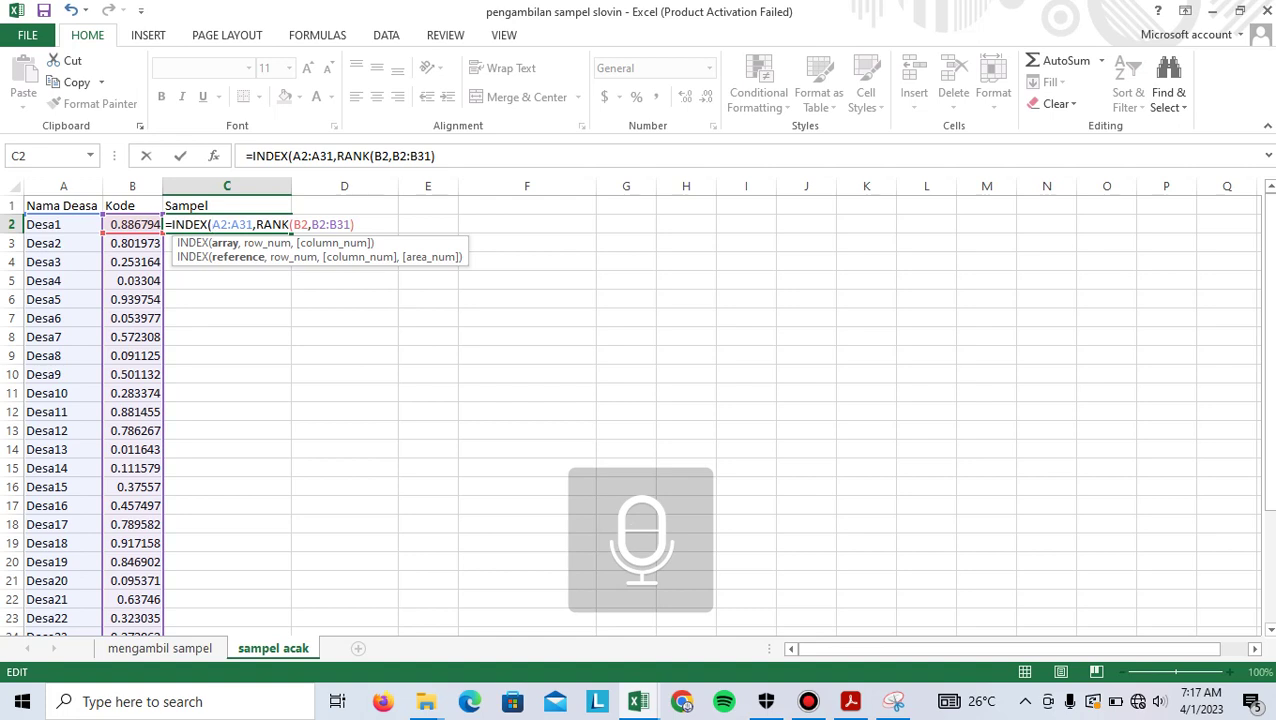
key(F4)
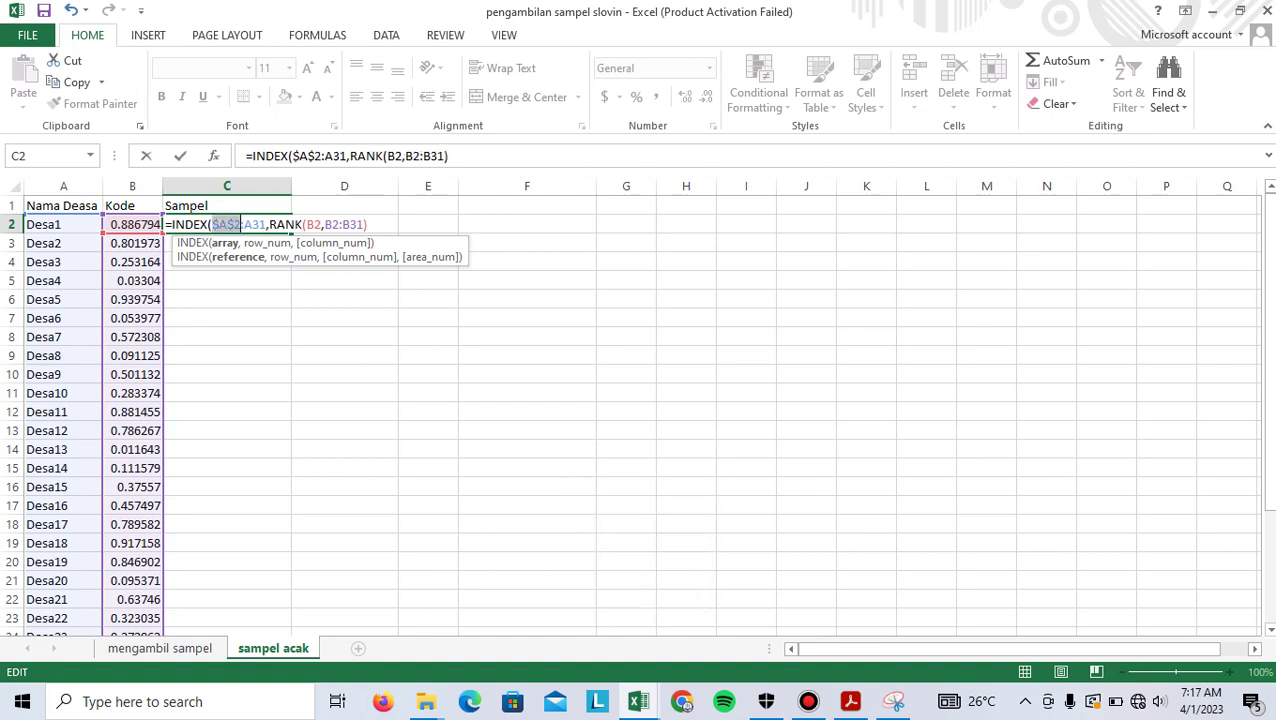
click(244, 224)
key(F4)
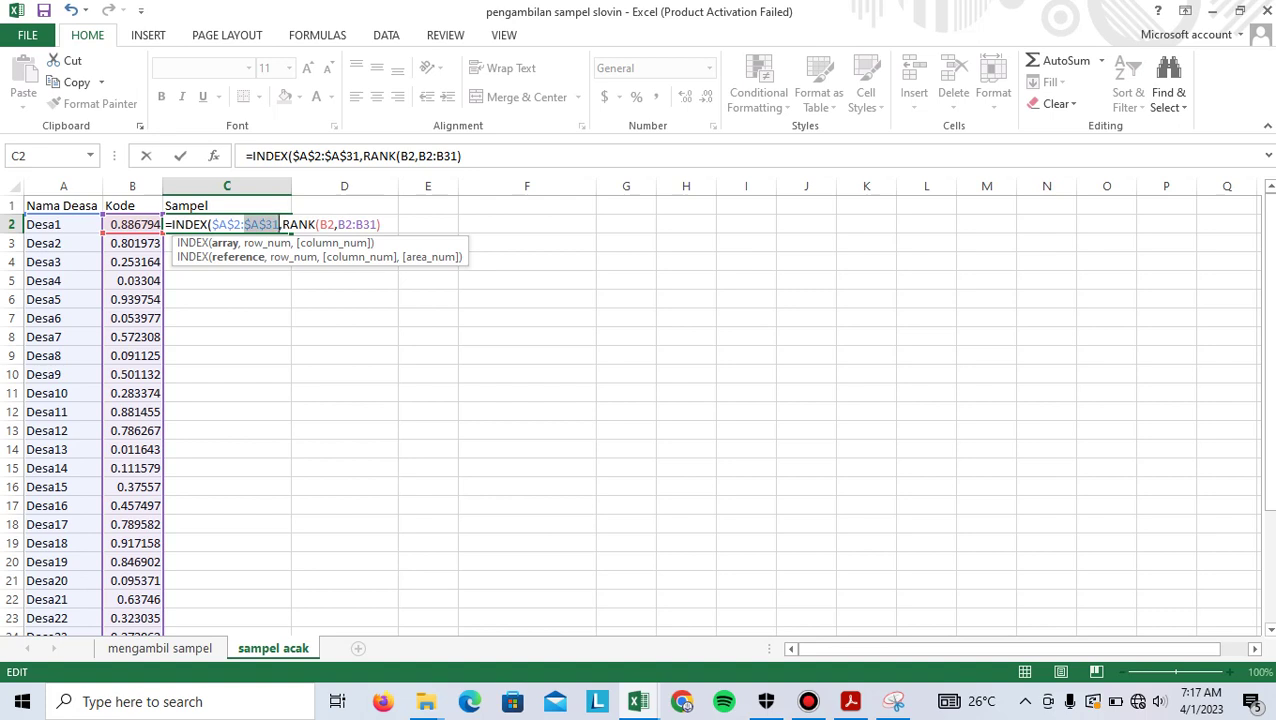
Make the RANK reference range absolute as $B$2:$B$31 and submit the C2 formula
click(338, 224)
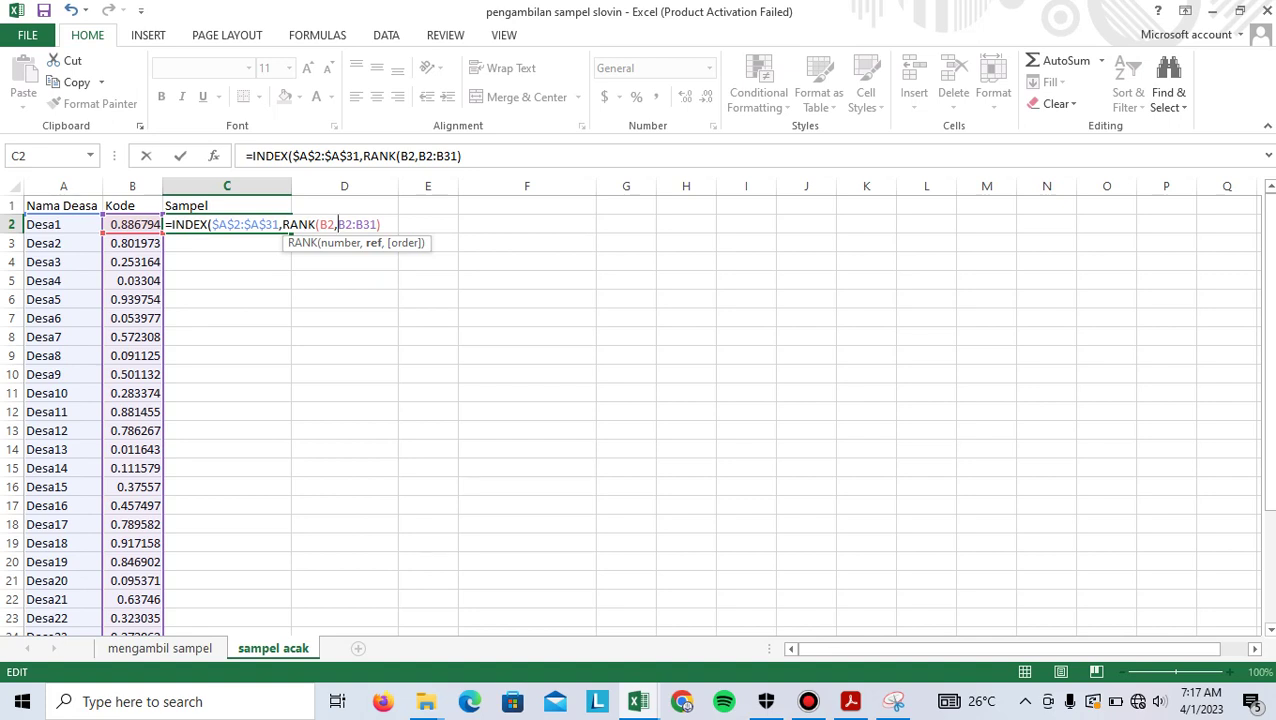
text($A$2:)
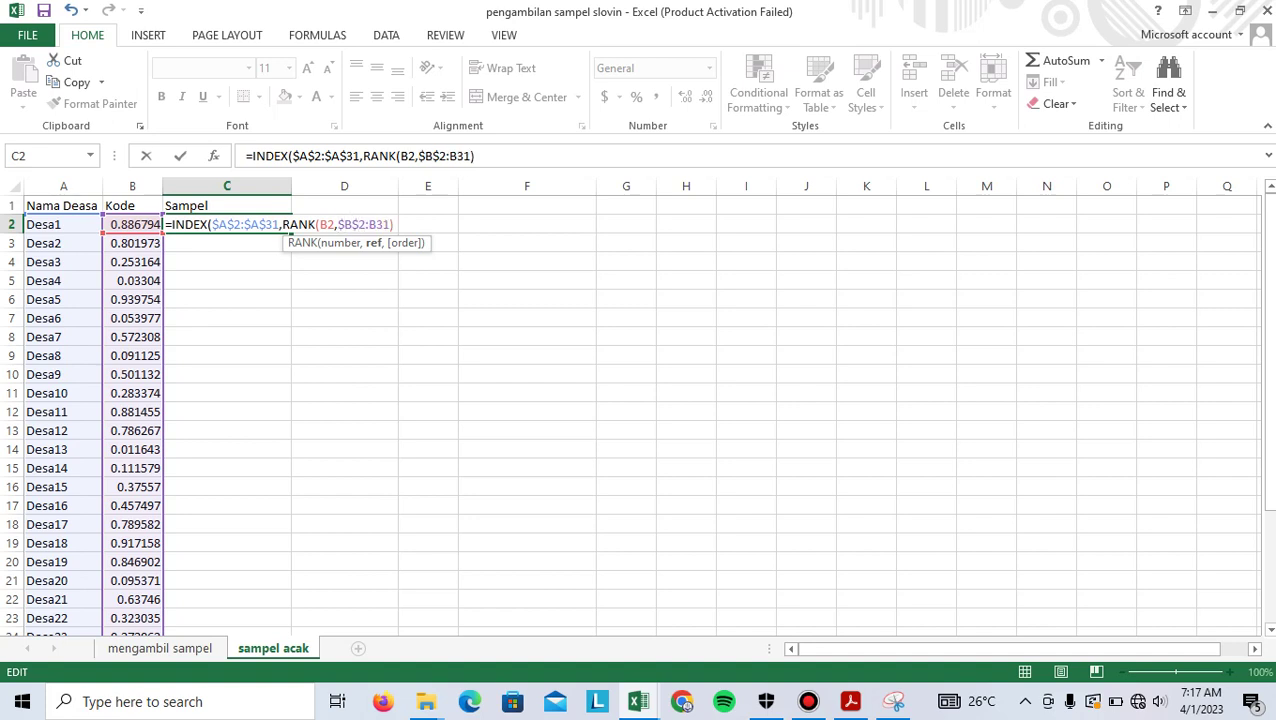
text($A)
text($B$)
key(Return)
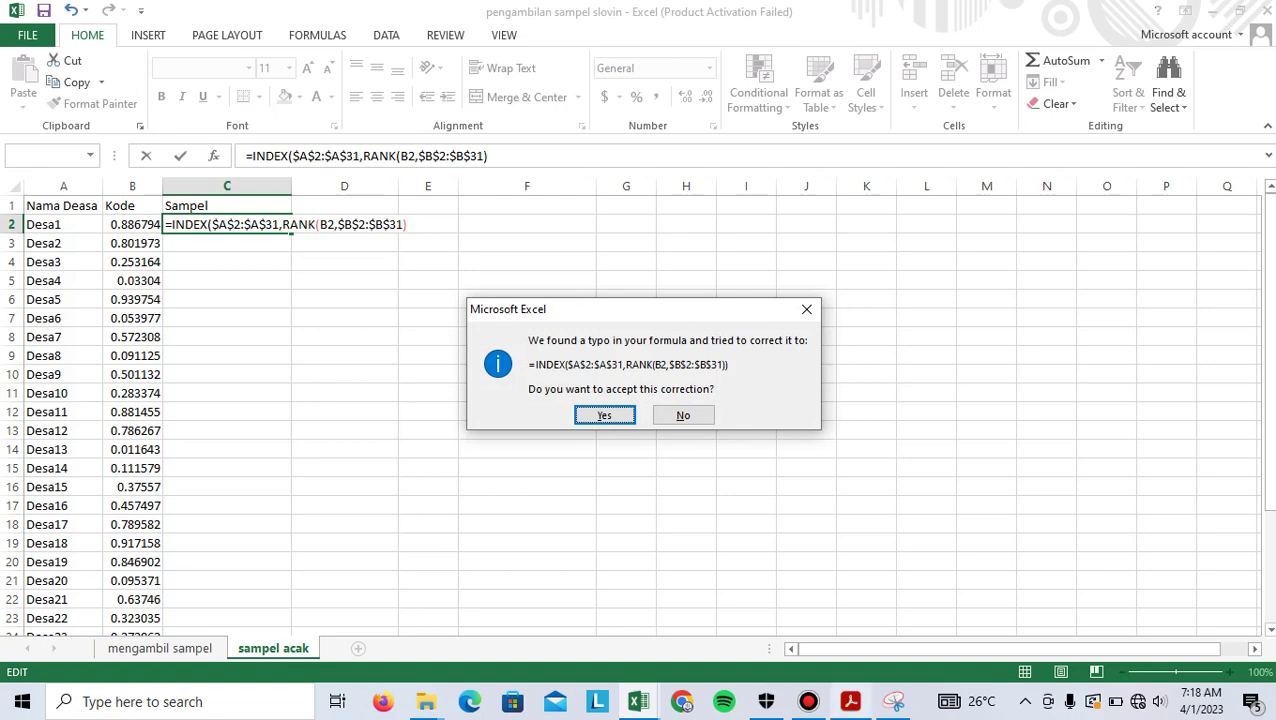
Switch to Acrobat Reader and look up the reference formula for cell C2 in the random sampling section of the statistics module
click(851, 701)
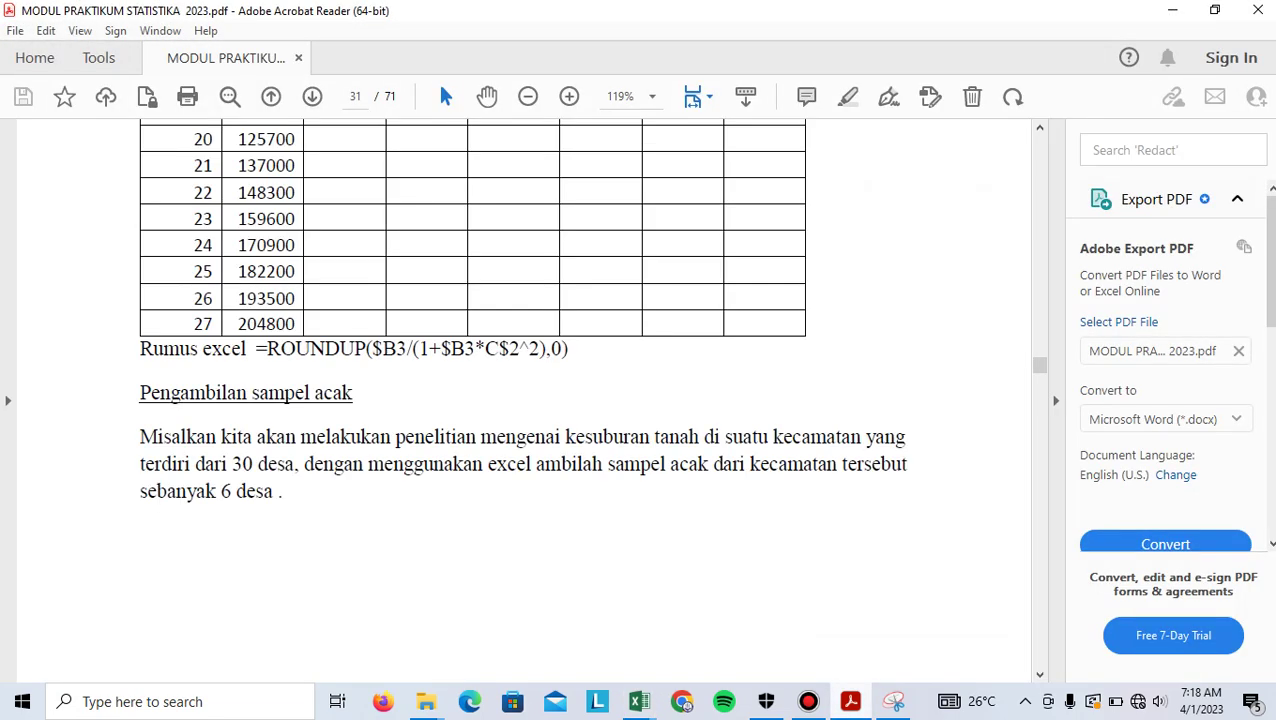
scroll(524, 400, down, 5)
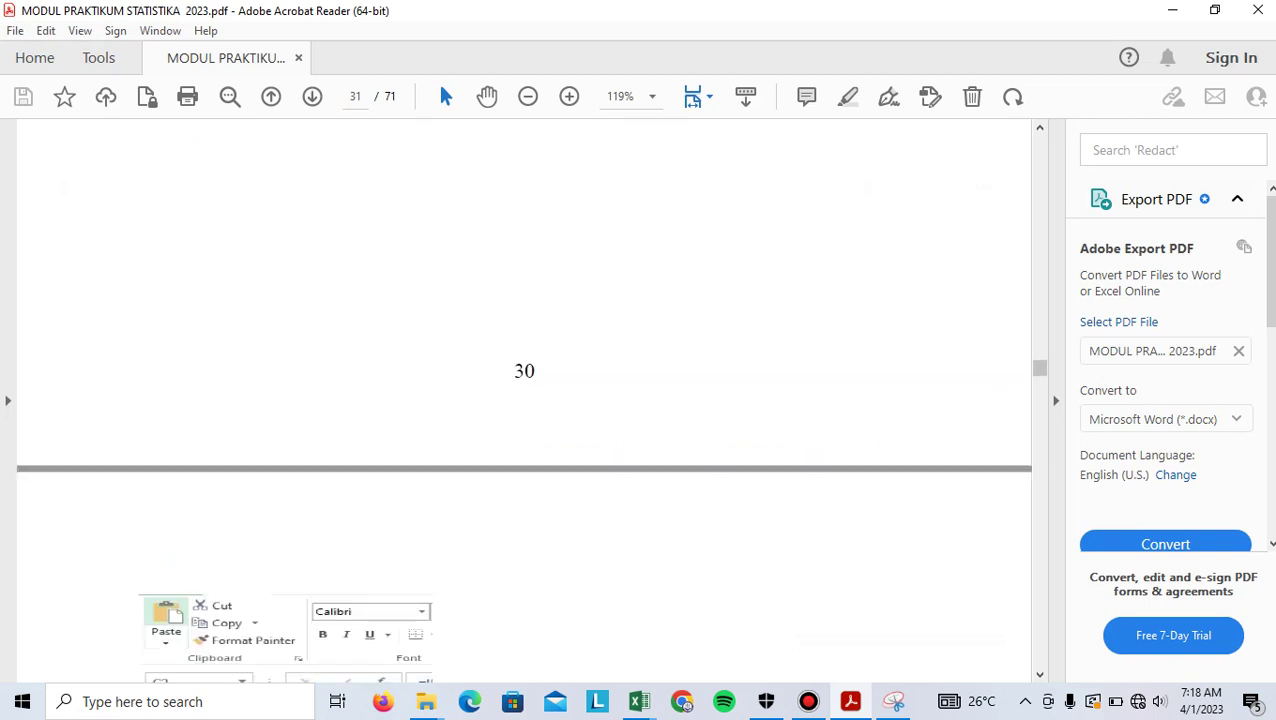
scroll(524, 400, down, 1)
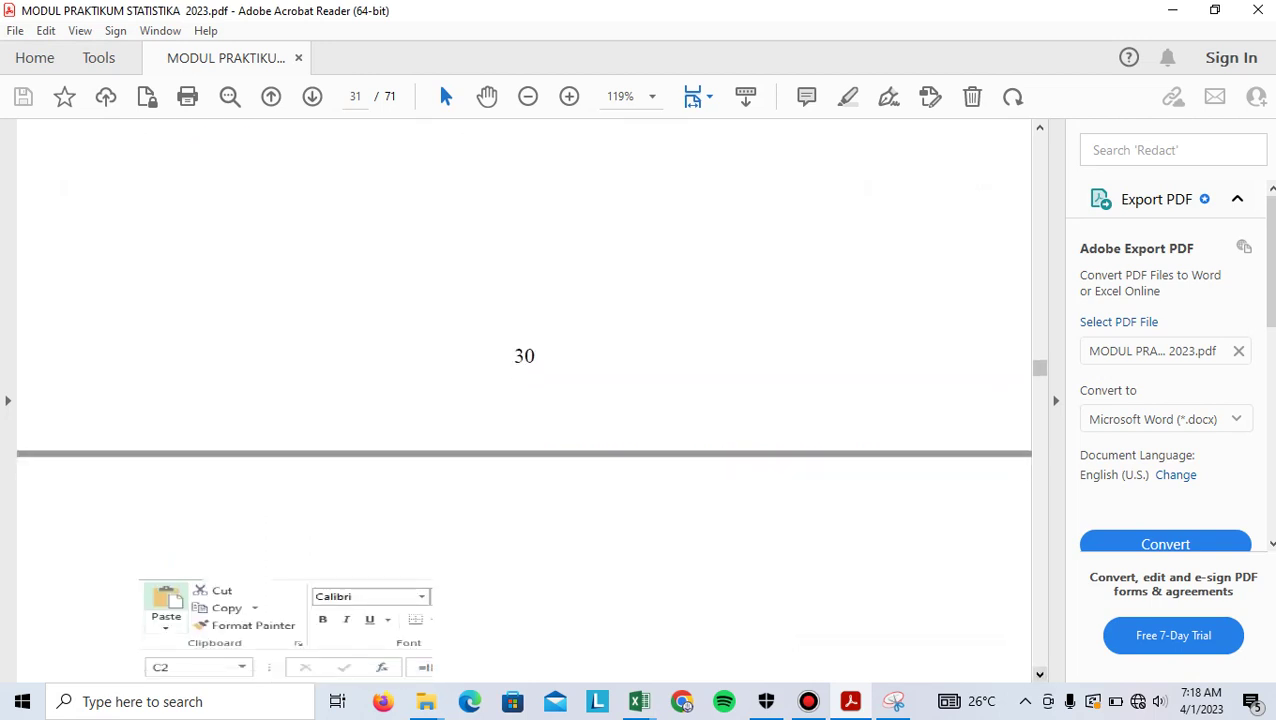
scroll(524, 400, down, 3)
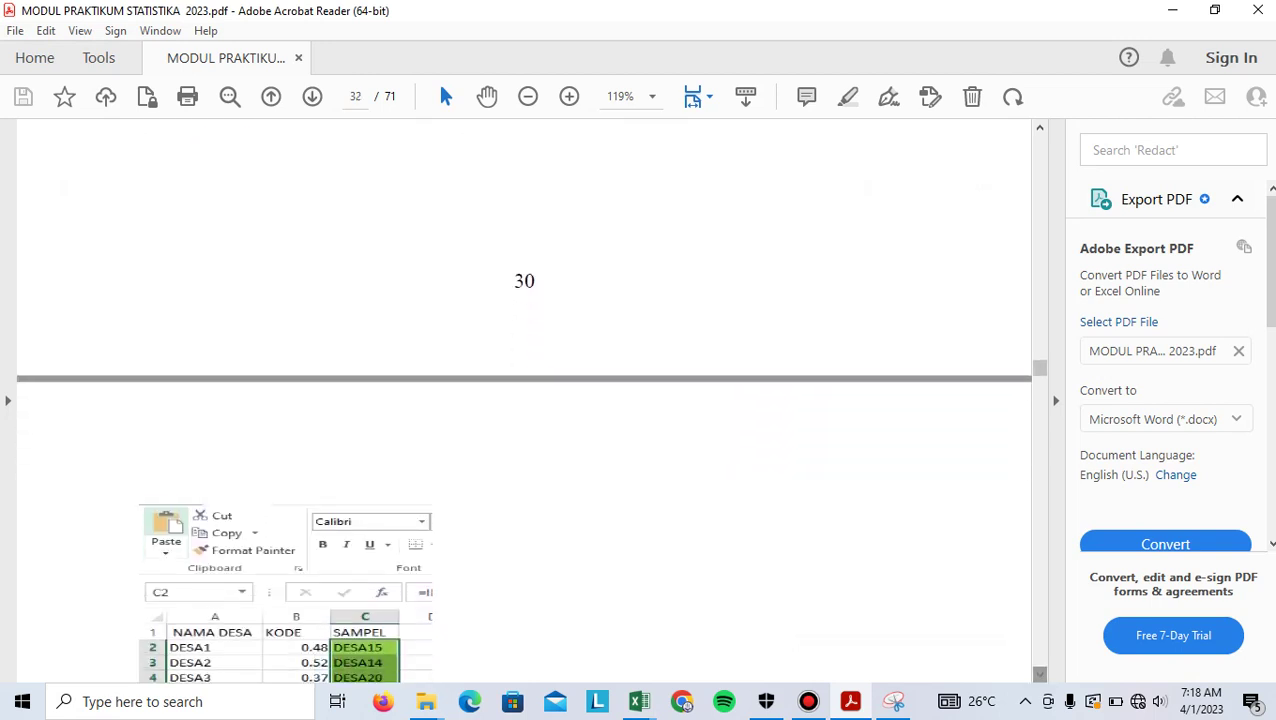
scroll(524, 400, down, 12)
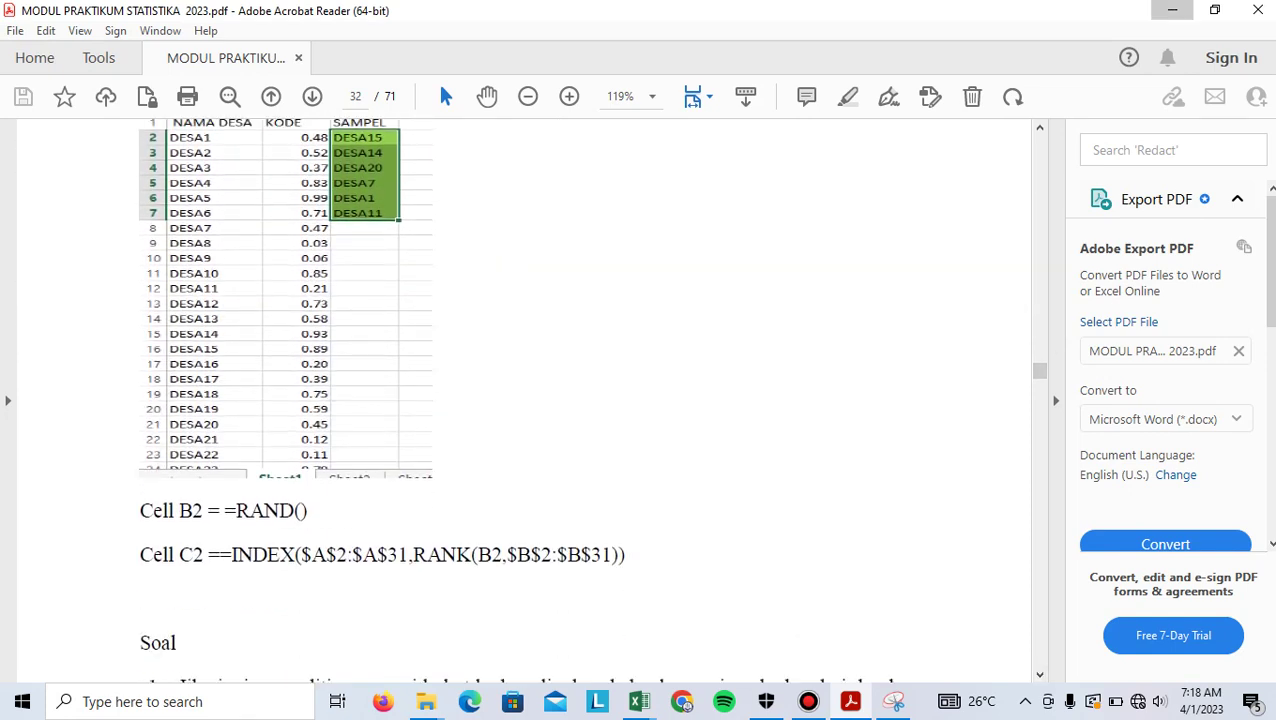
Back in Excel, decline the suggested correction and add the closing parenthesis to complete =INDEX($A$2:$A$31,RANK(B2,$B$2:$B$31)) in C2
key(alt+Tab)
key(Return)
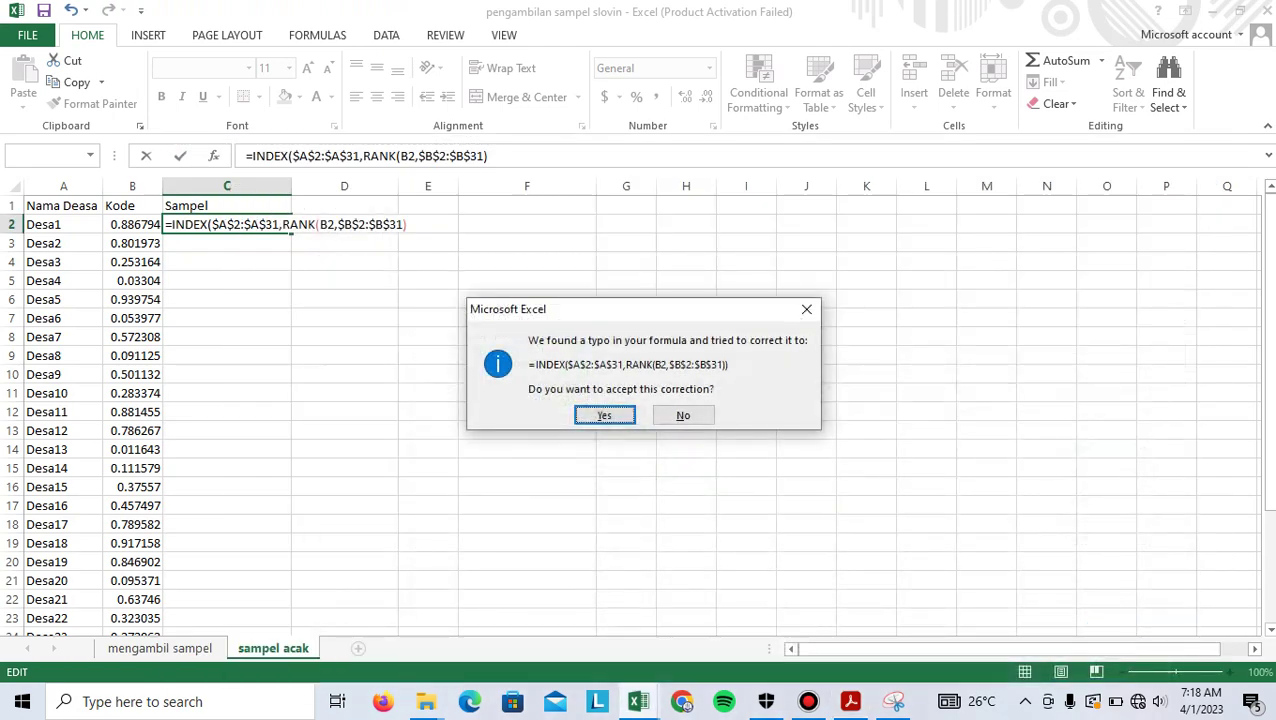
click(806, 309)
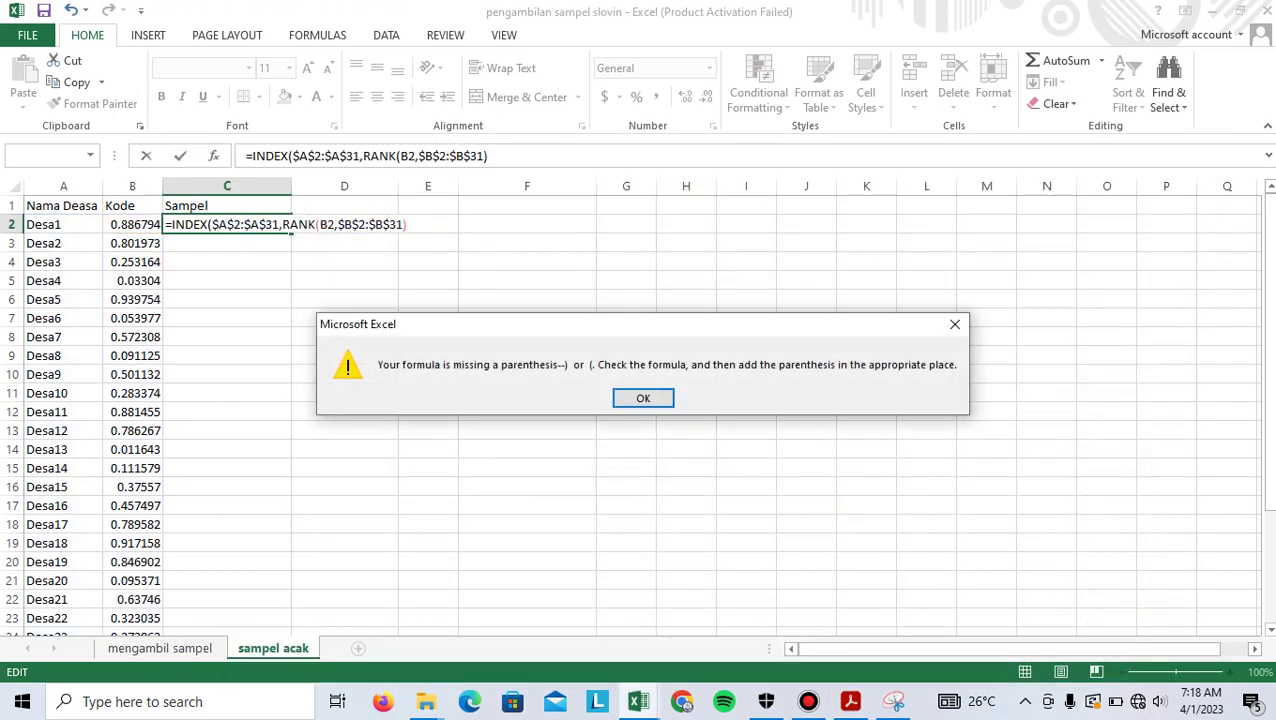
click(955, 324)
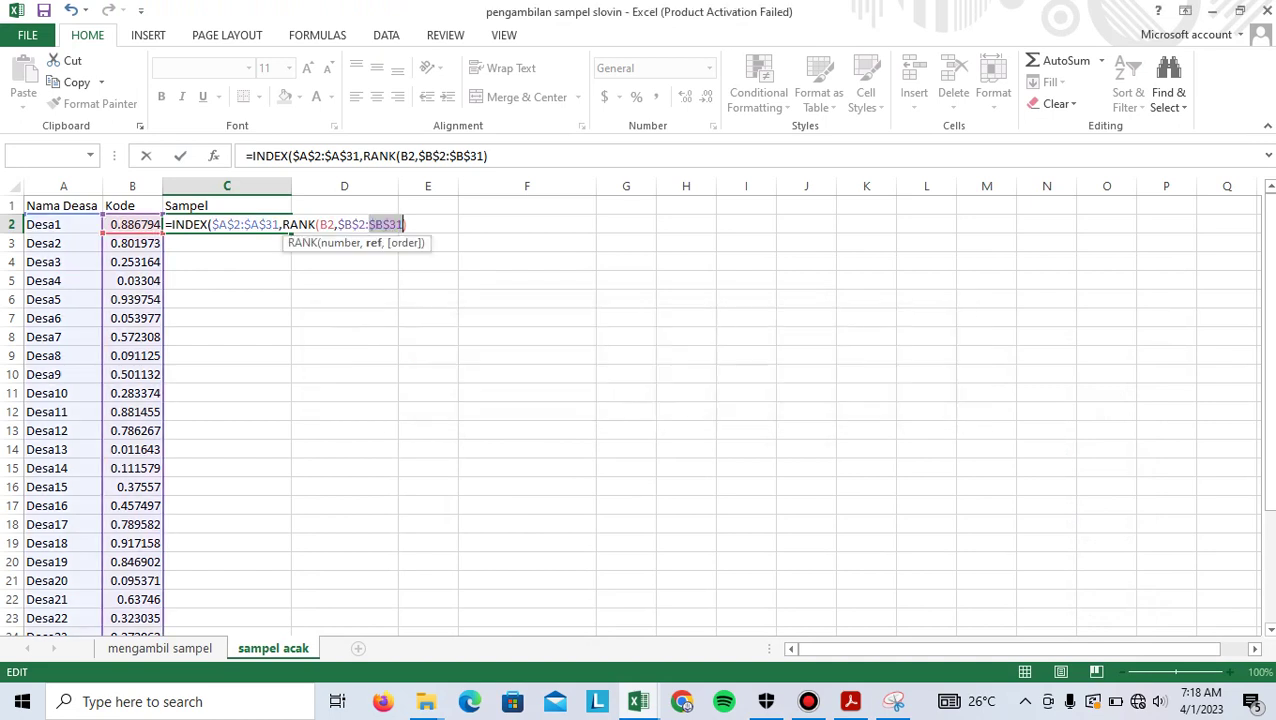
key(End)
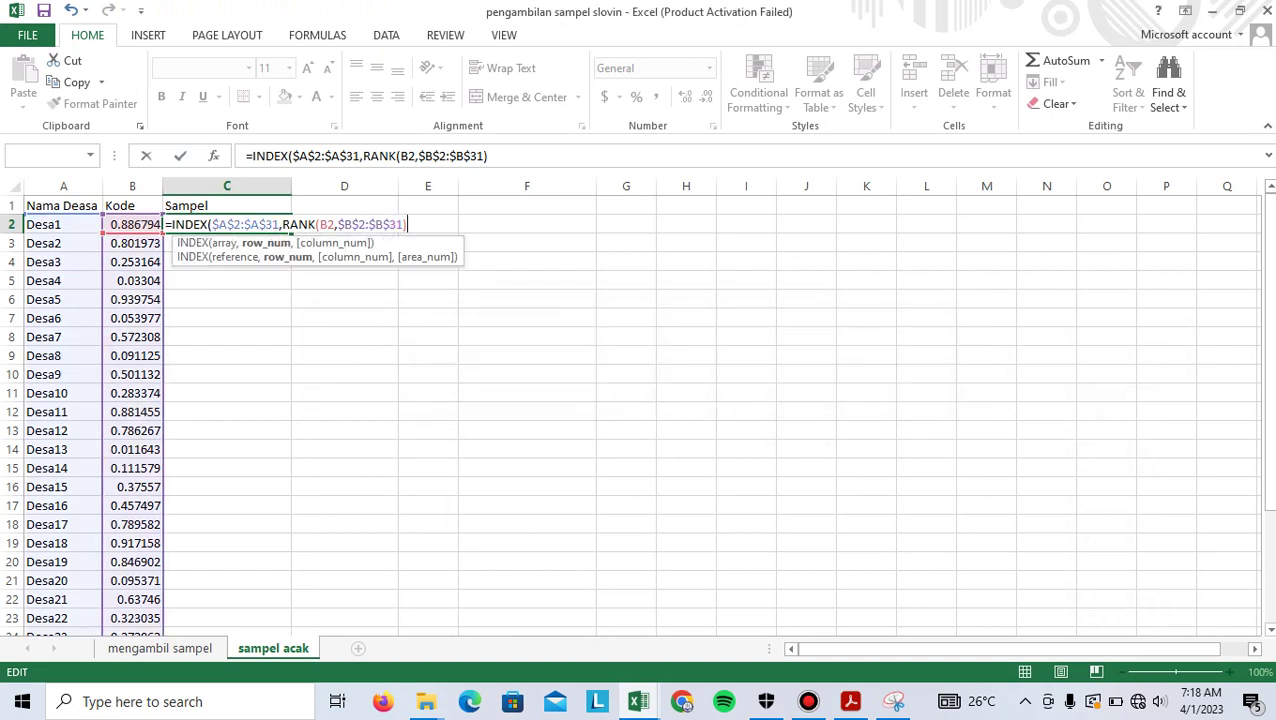
text())
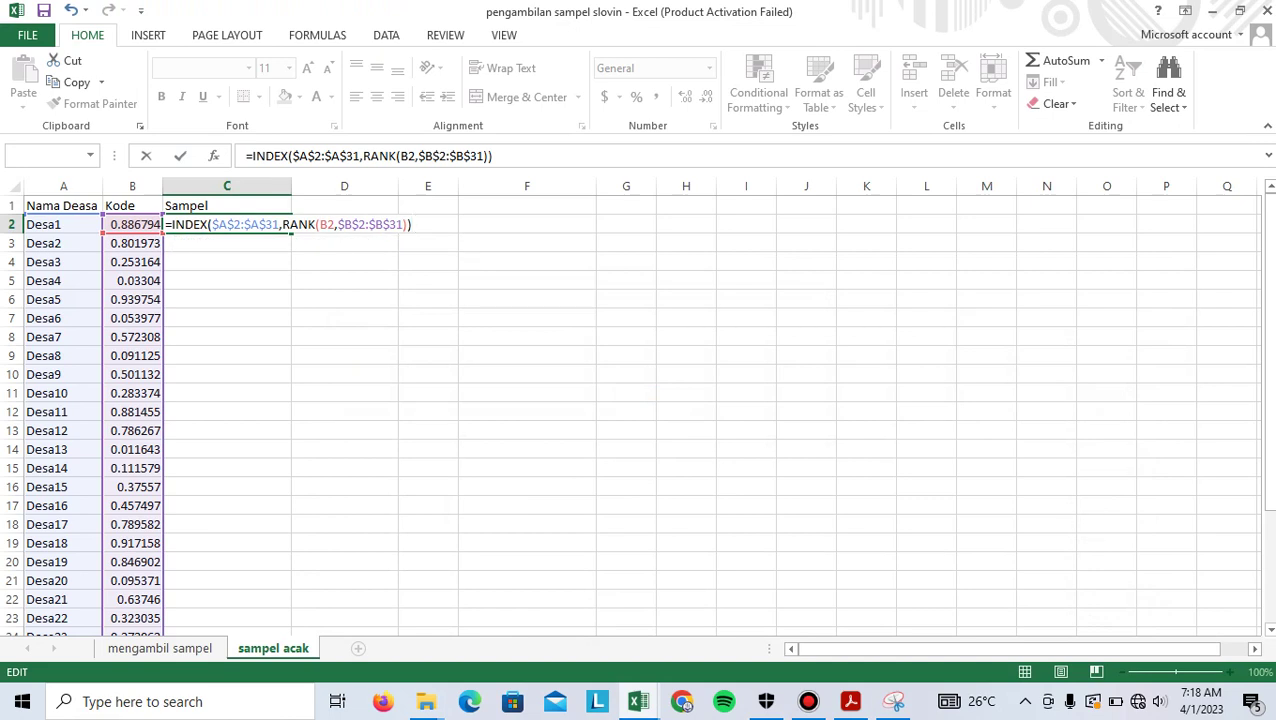
key(Return)
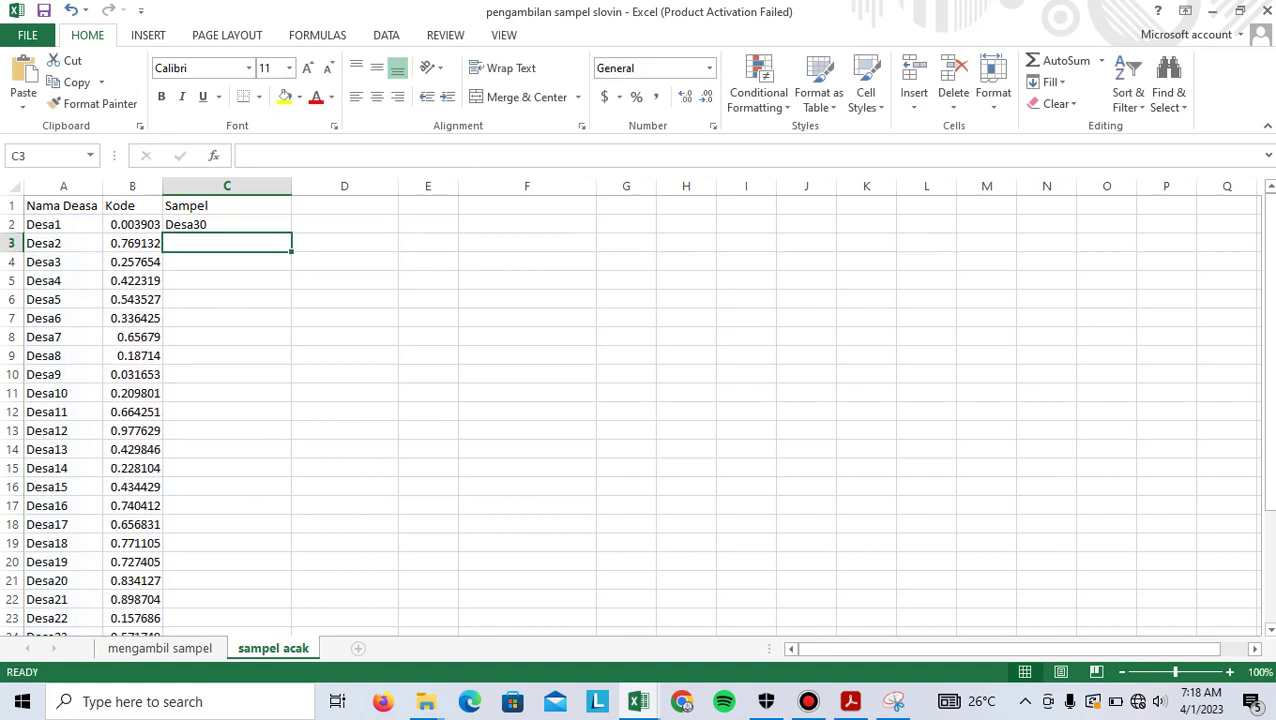
Fill the INDEX/RANK formula from C2 down to C7 to draw six sample villages
click(226, 224)
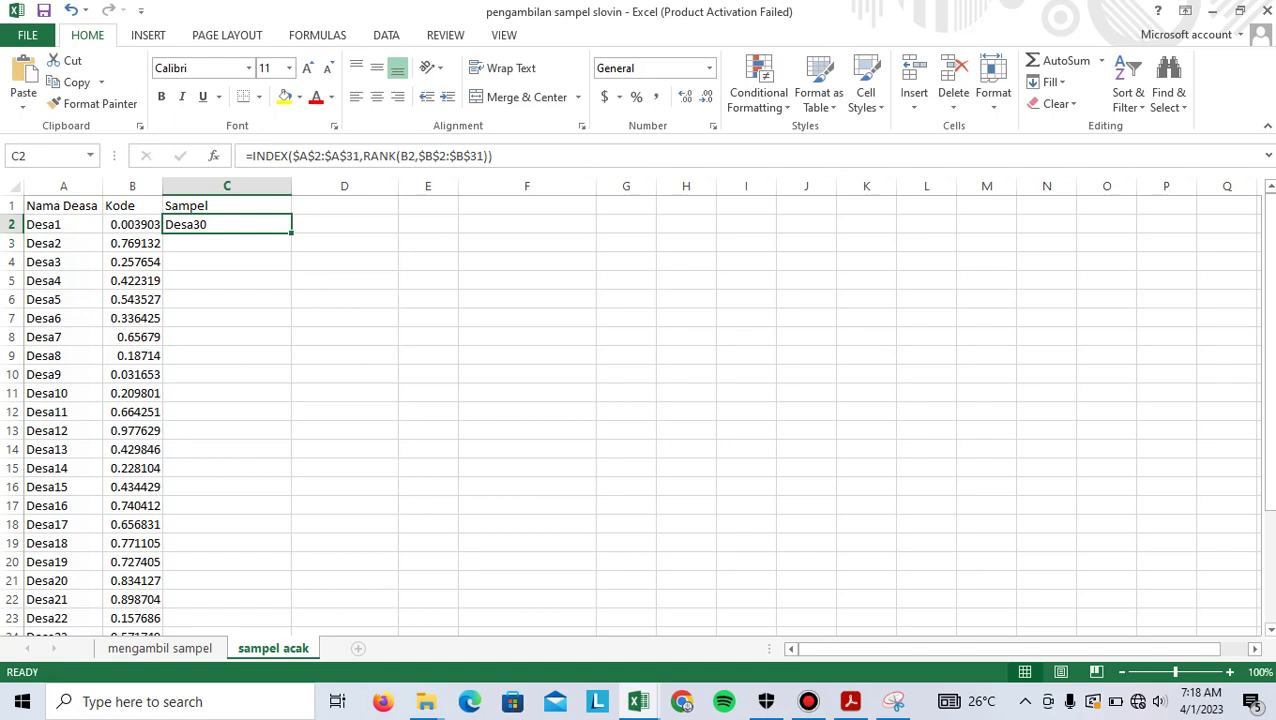
drag(291, 233, 291, 325)
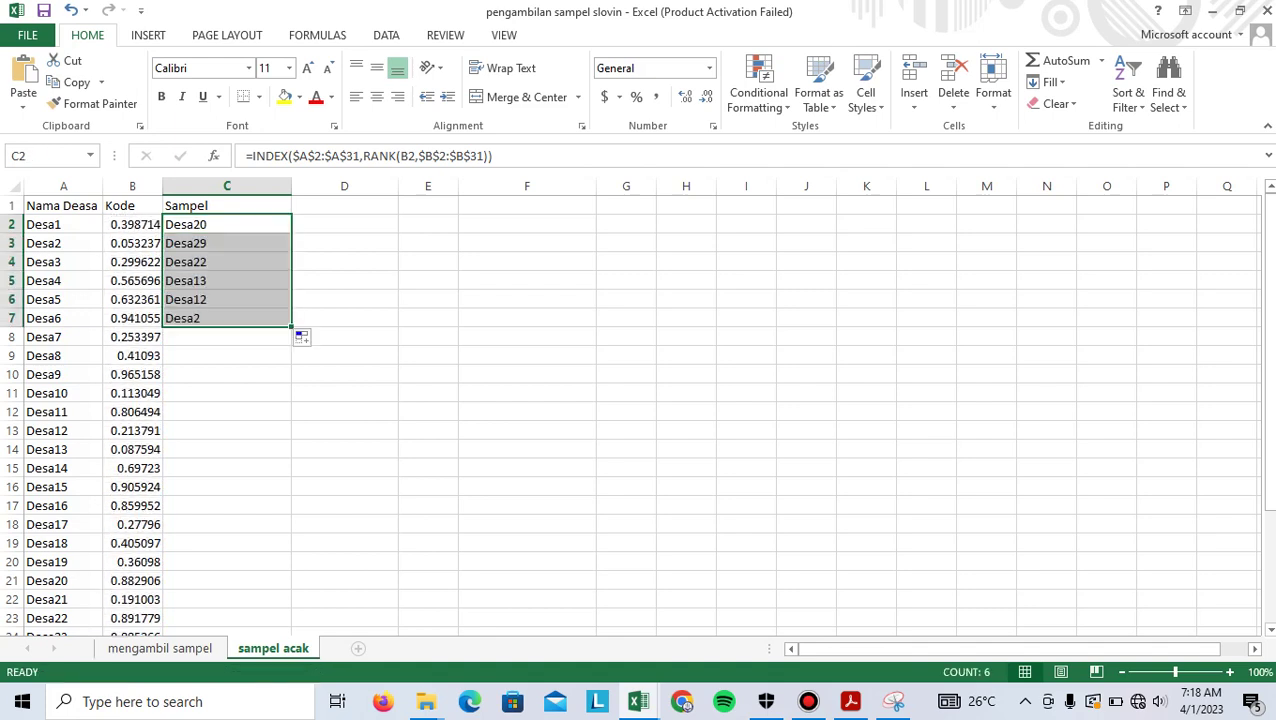
Examine the formulas in C2 to C7 cell by cell to compare their relative and absolute references
click(226, 243)
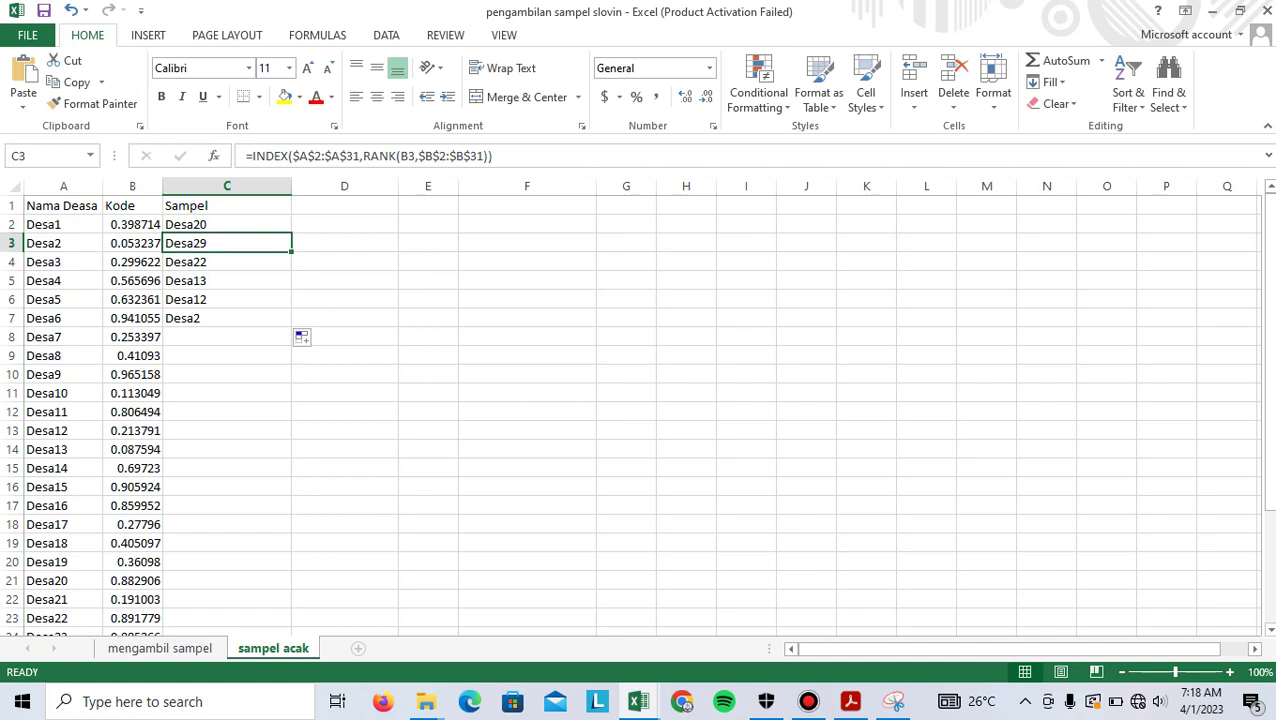
click(226, 224)
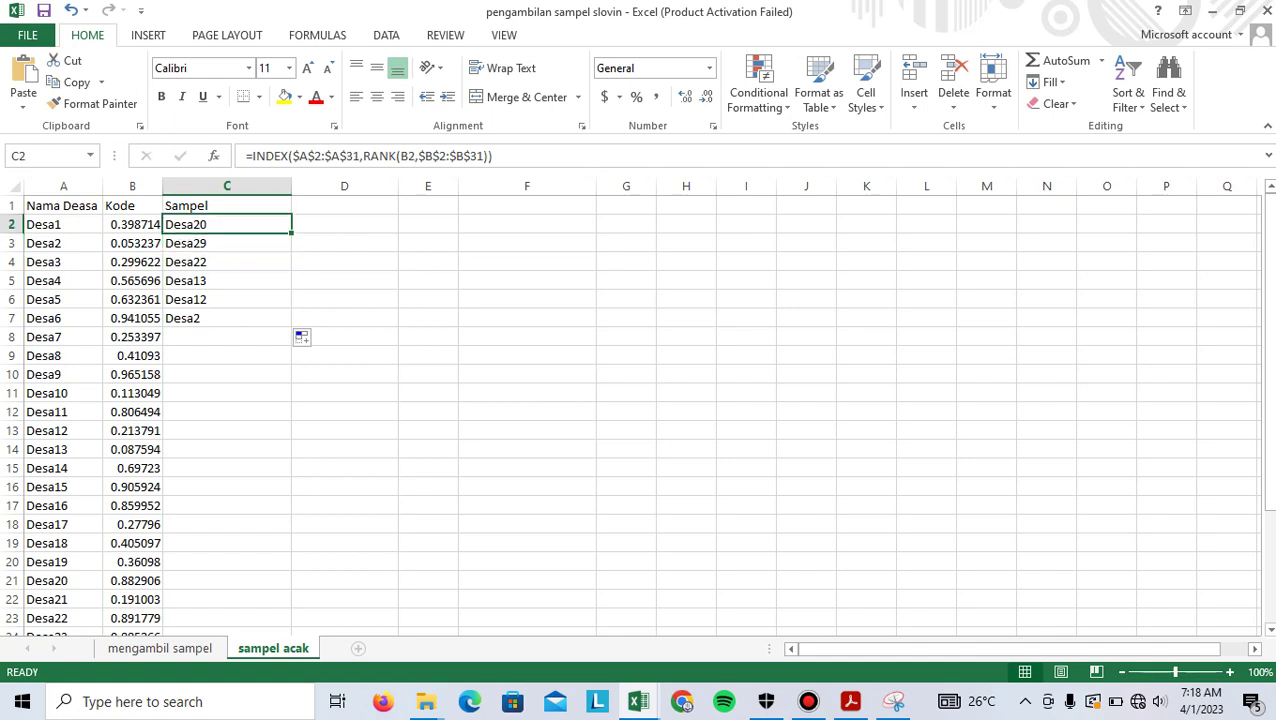
click(226, 243)
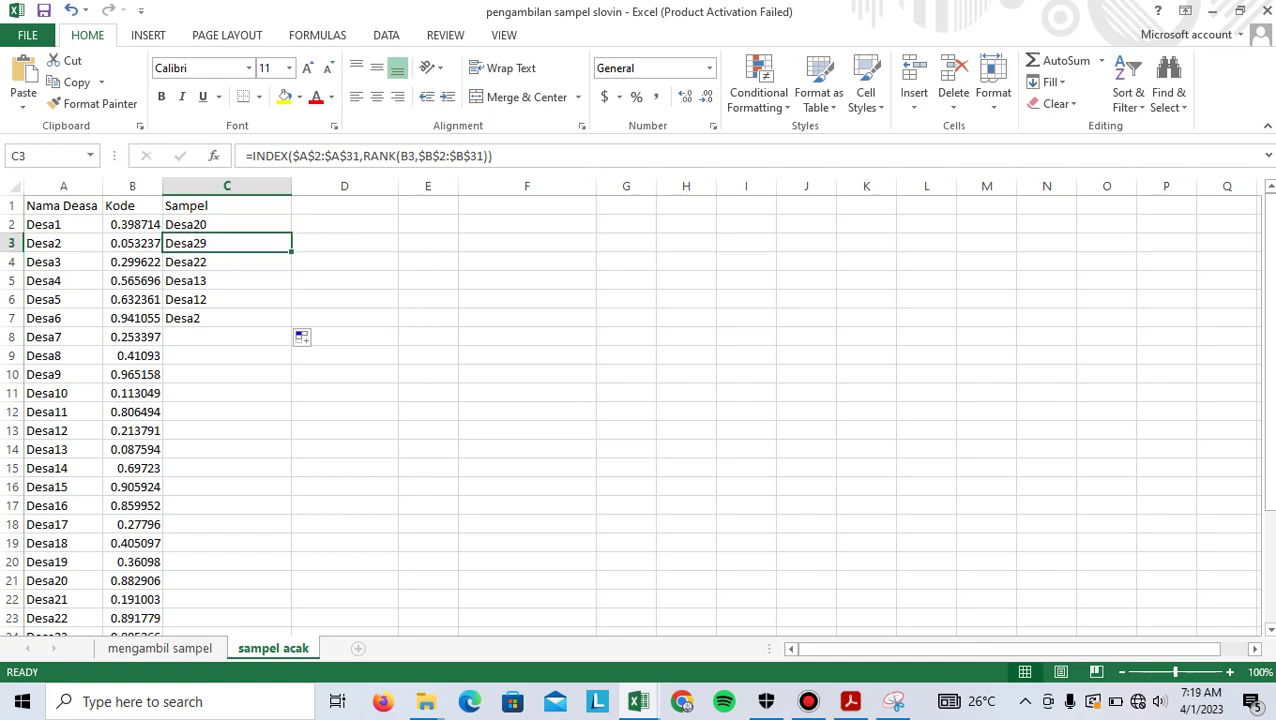
click(226, 261)
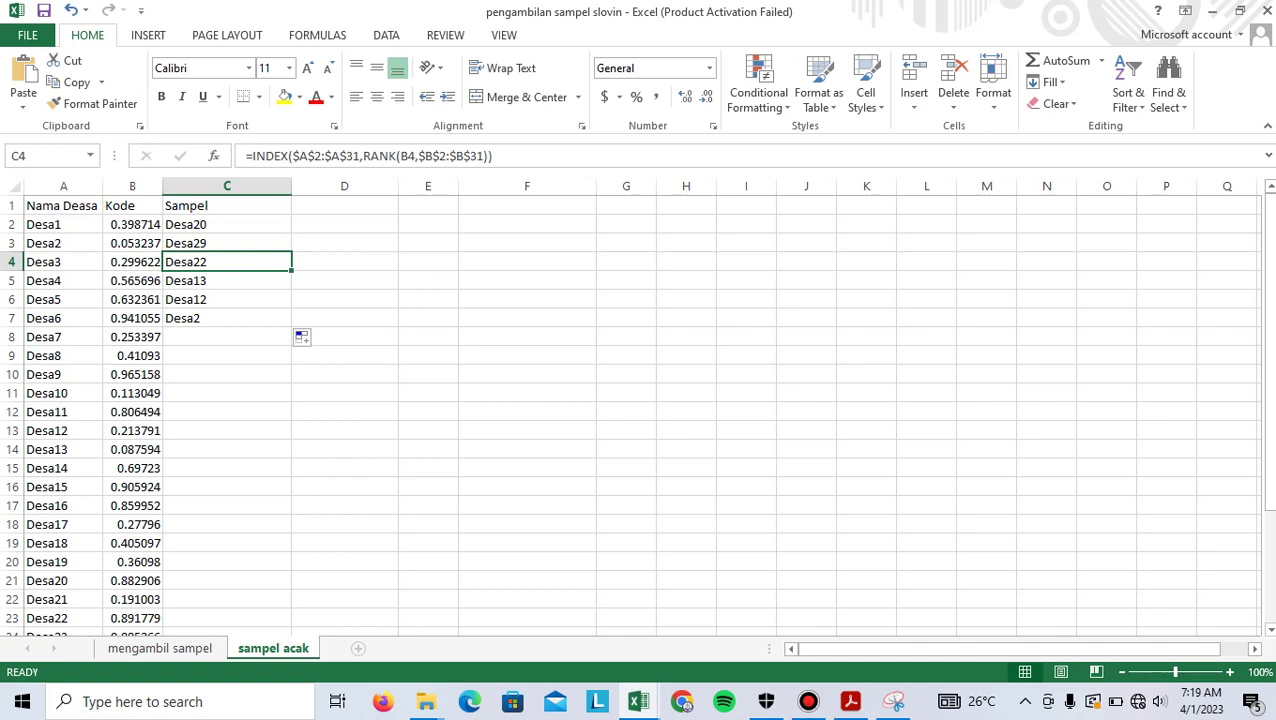
click(226, 280)
drag(226, 280, 226, 299)
click(226, 299)
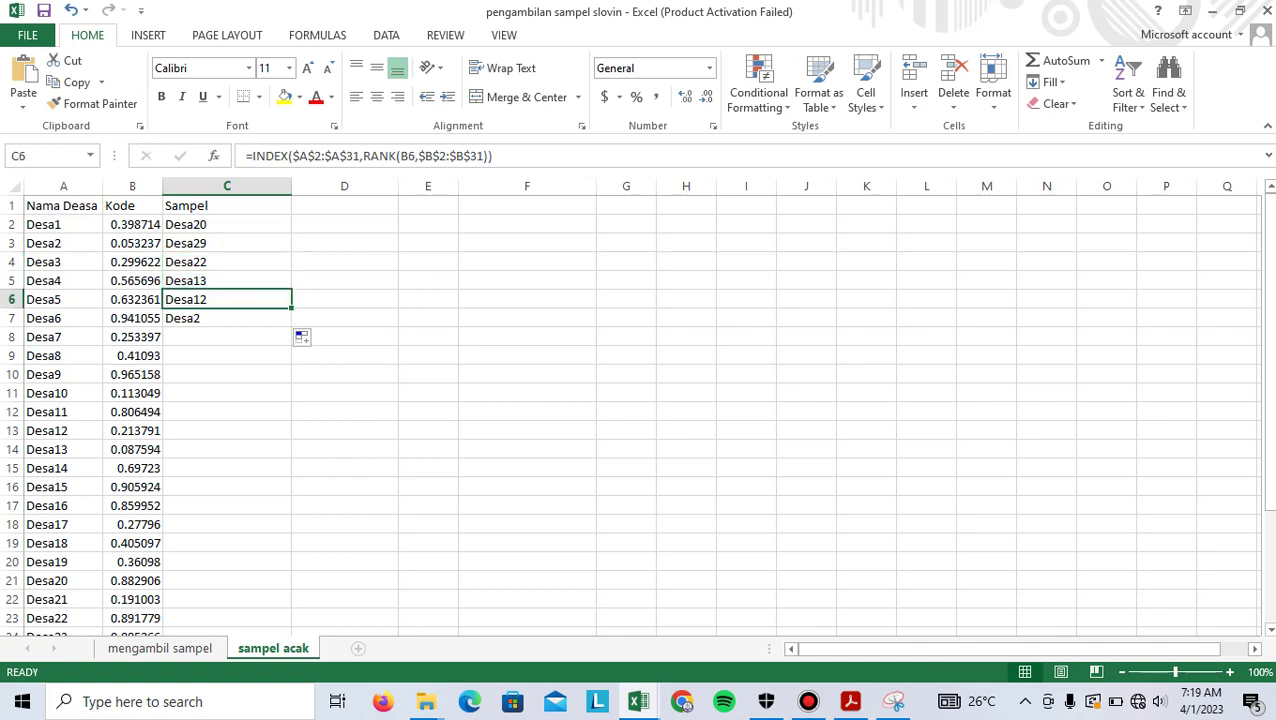
click(226, 318)
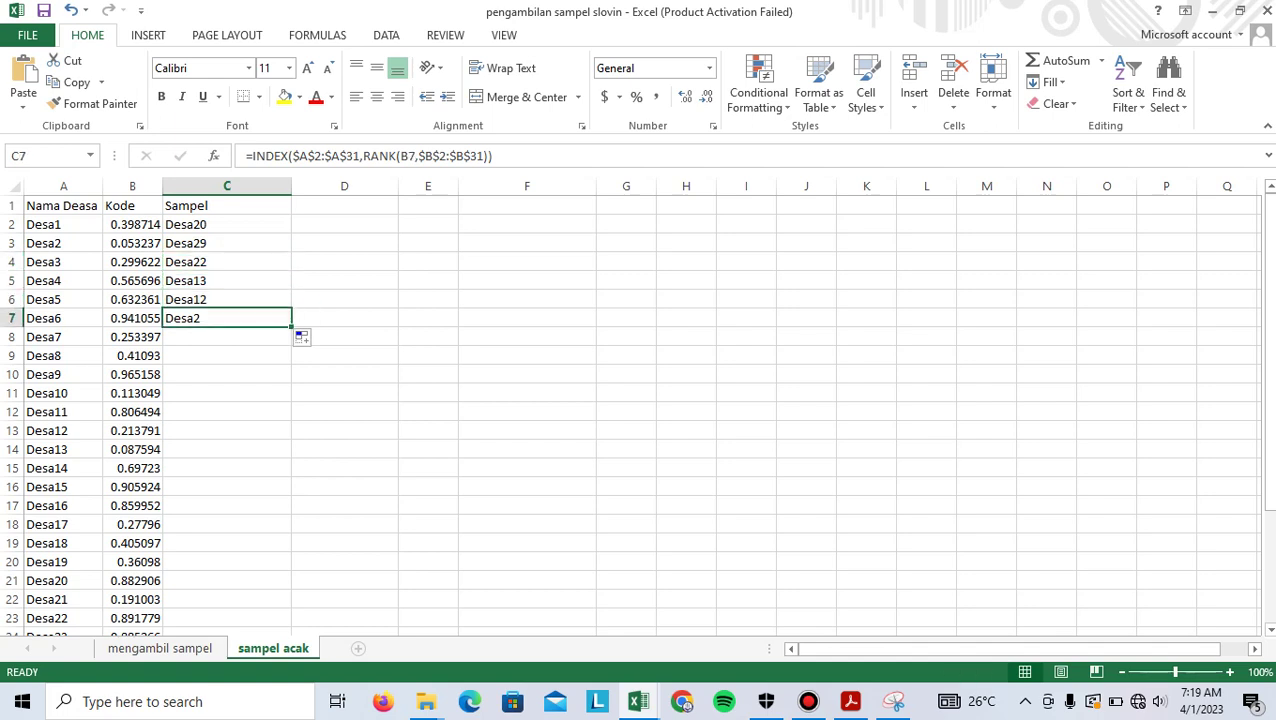
Highlight the six sampled villages in C2:C7 with a yellow fill
click(226, 224)
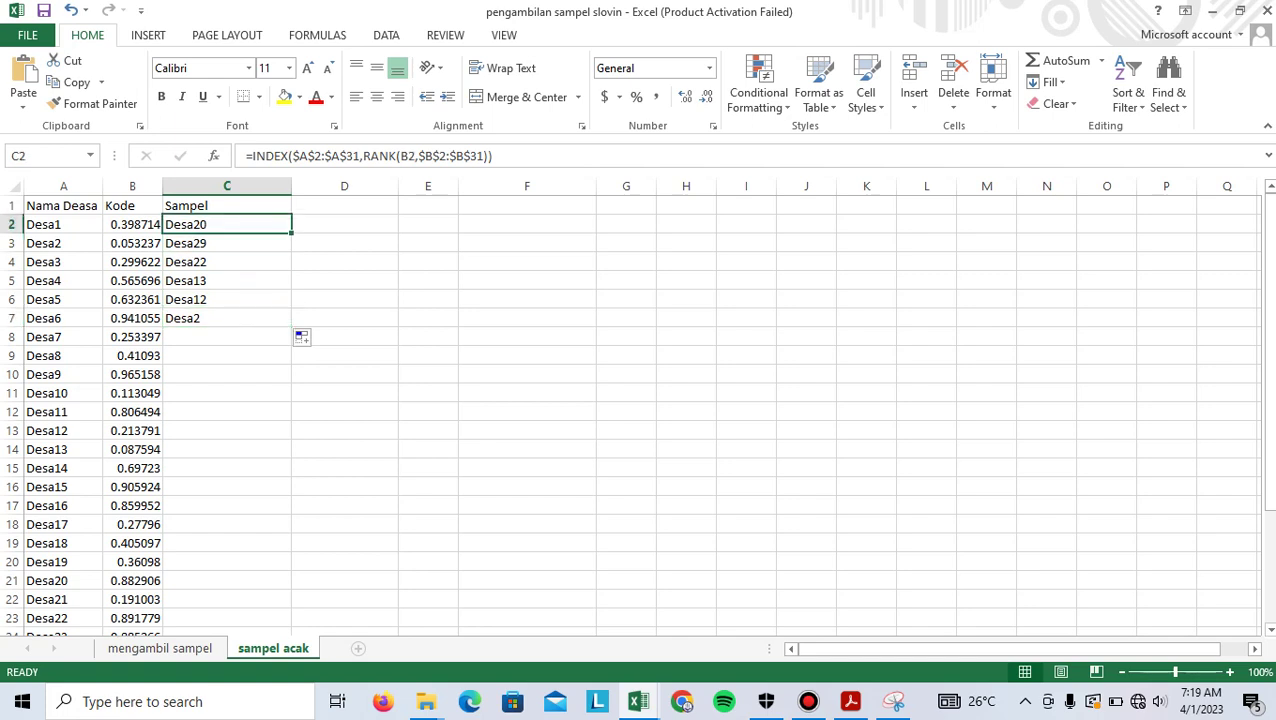
drag(226, 224, 226, 318)
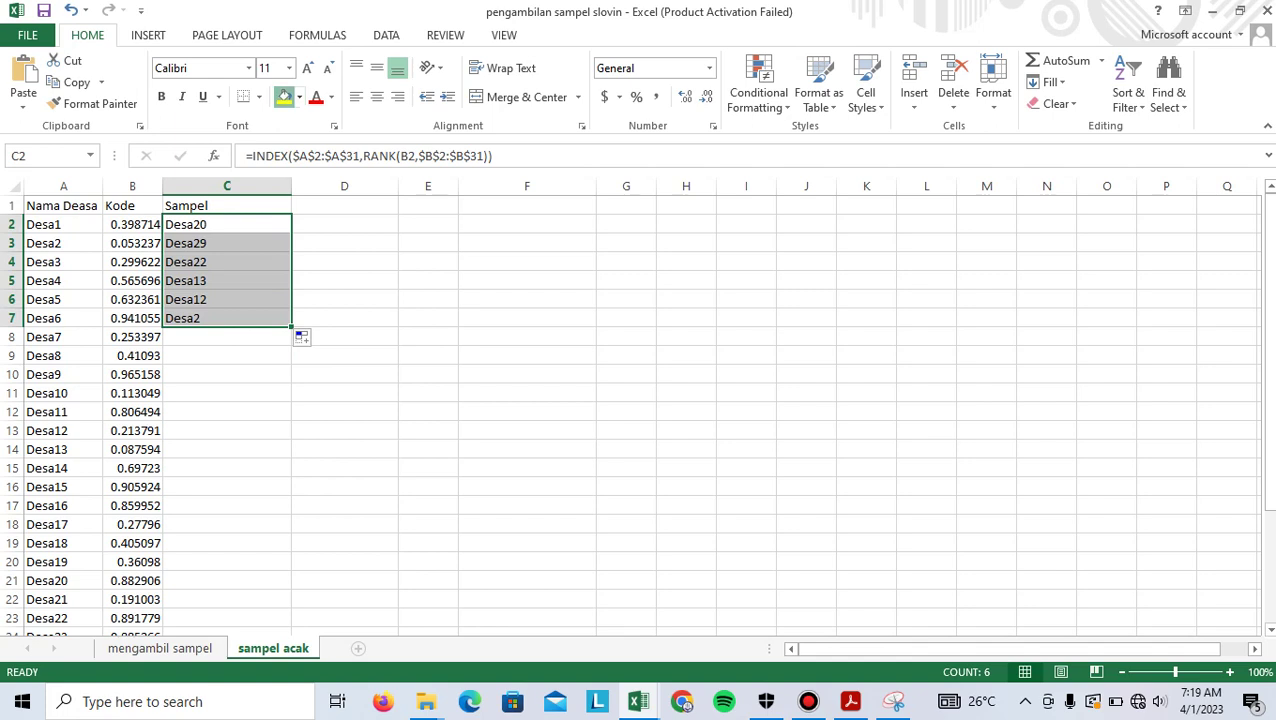
click(285, 96)
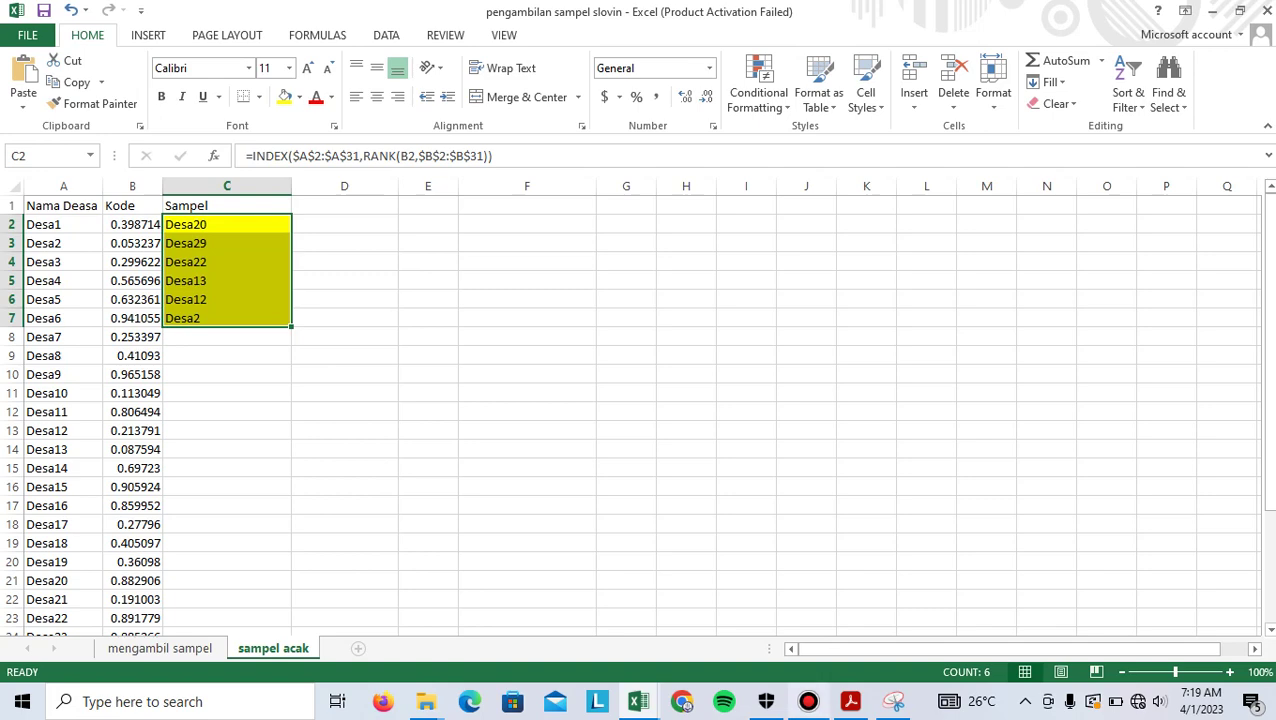
click(808, 701)
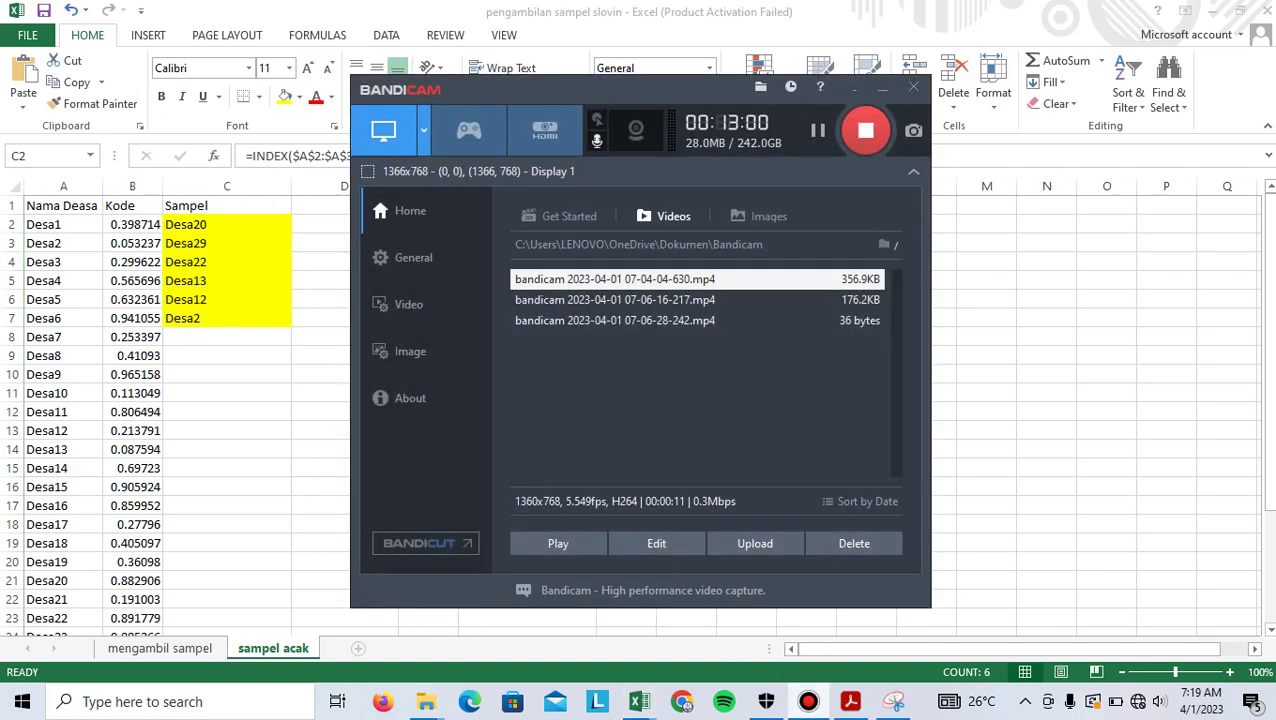